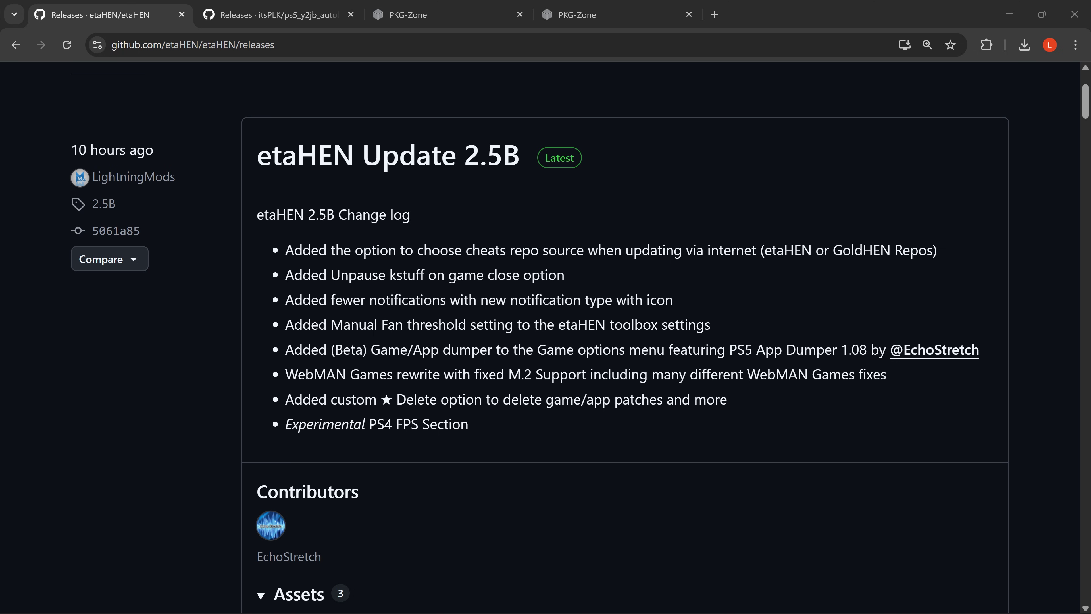
Review the etaHEN-2.5B.bin and y2jb_update.zip release assets on GitHub, then go to the Itemzflow Game Manager page.
scroll(516, 397, down, 6)
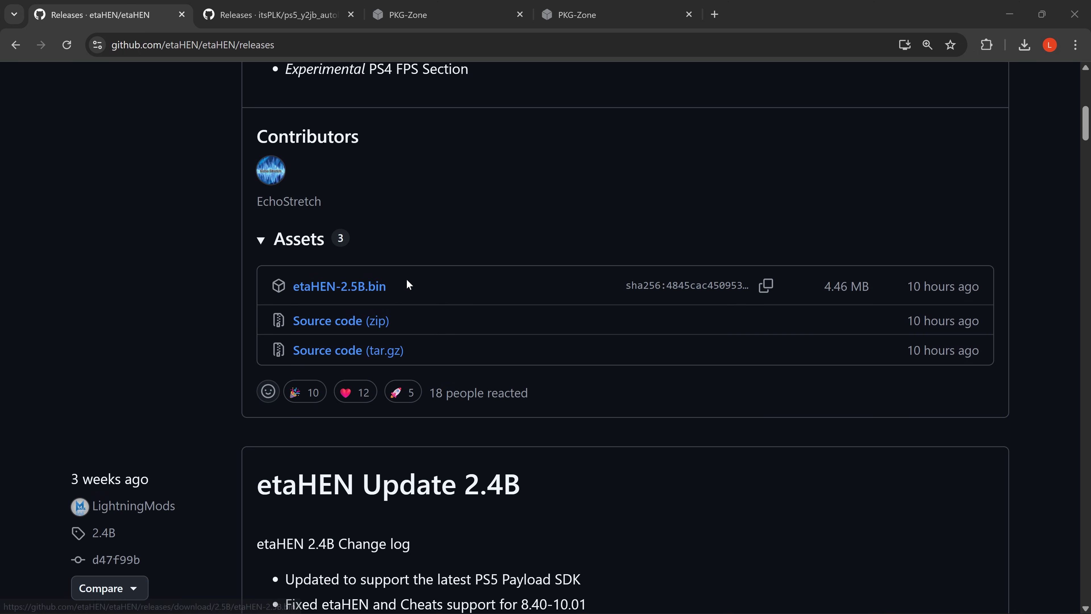
drag(409, 285, 275, 302)
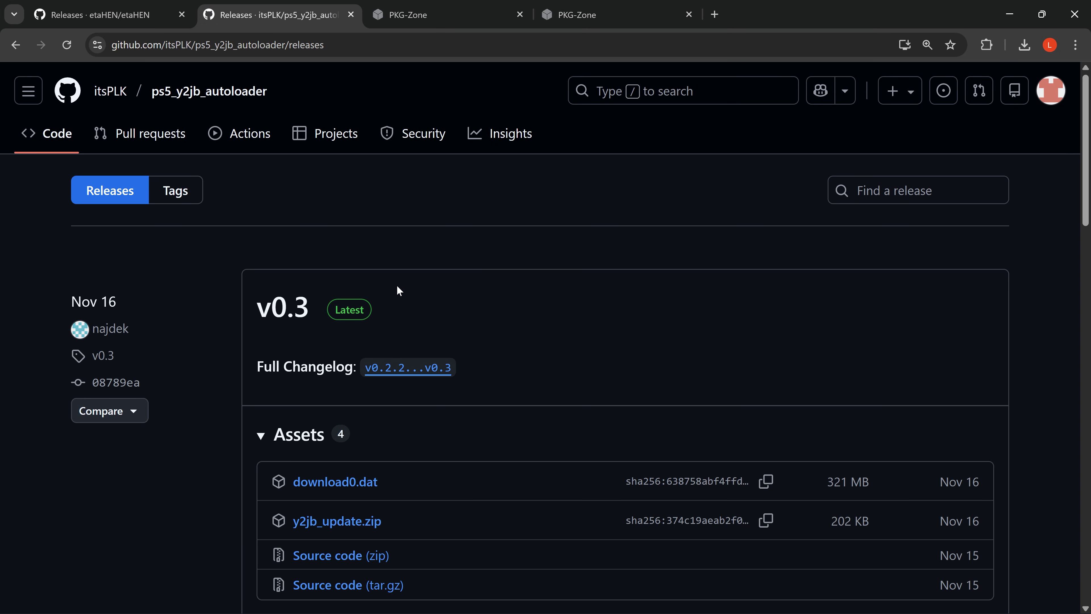
scroll(397, 286, down, 3)
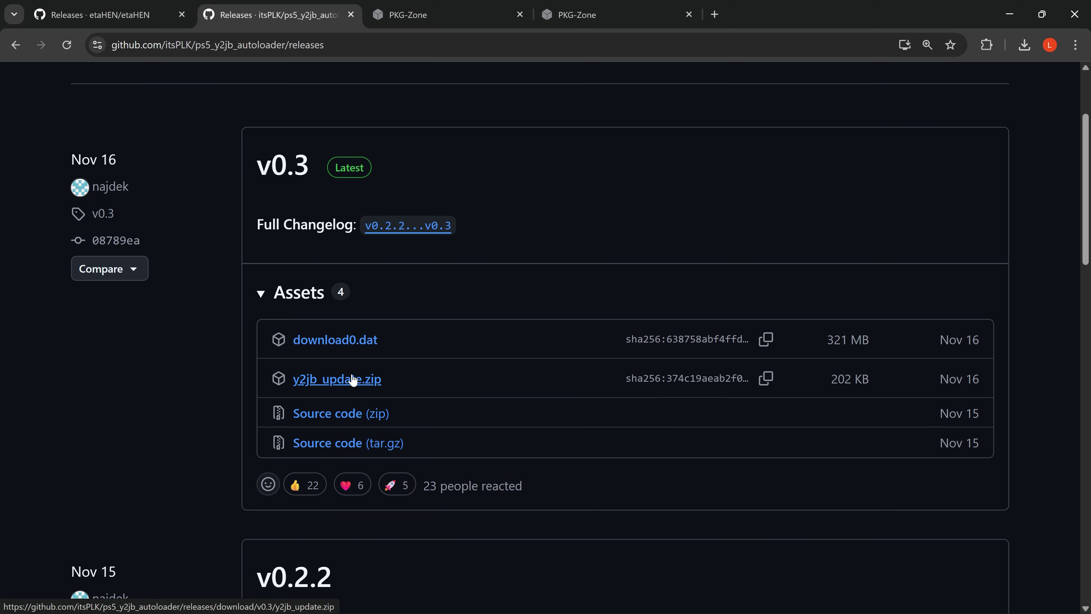
scroll(475, 340, up, 3)
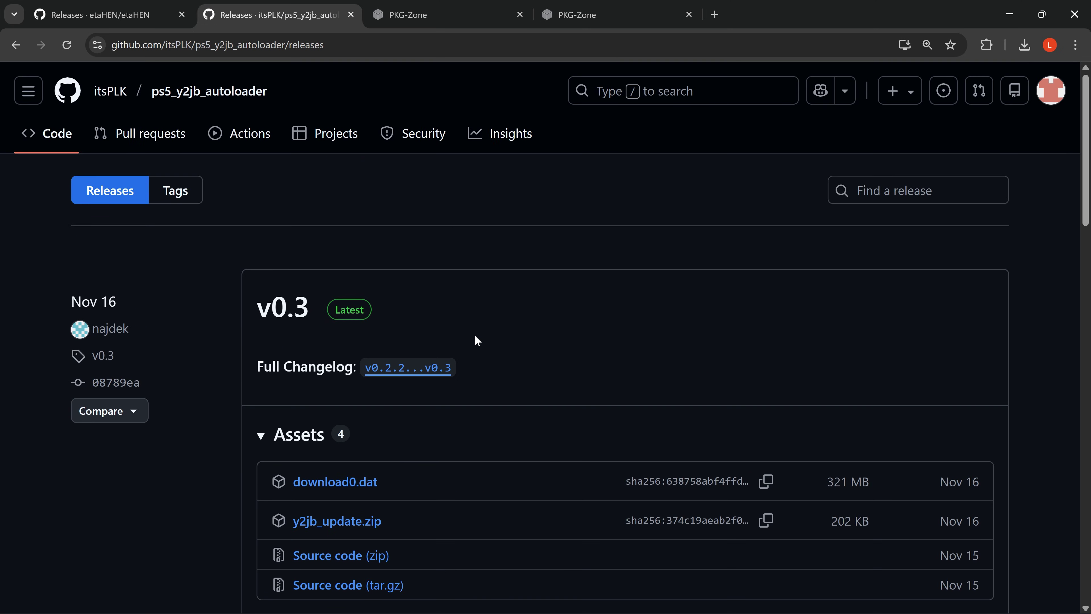
click(451, 13)
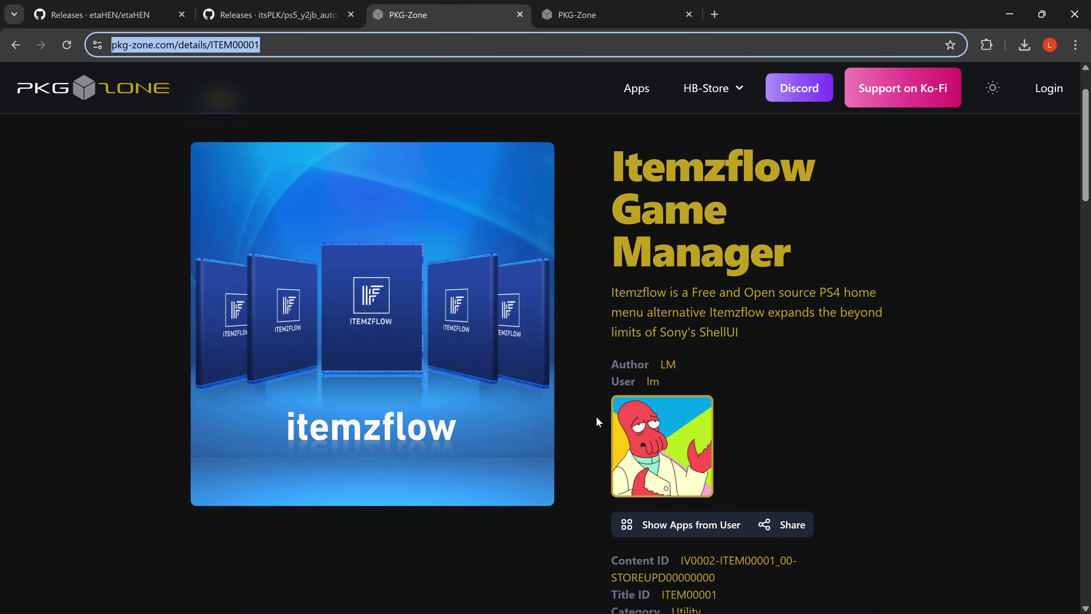
Check Itemzflow's Download for PS5 section, then view the PS5-Xplorer 1.04 download on PKG-Zone.
scroll(596, 416, down, 6)
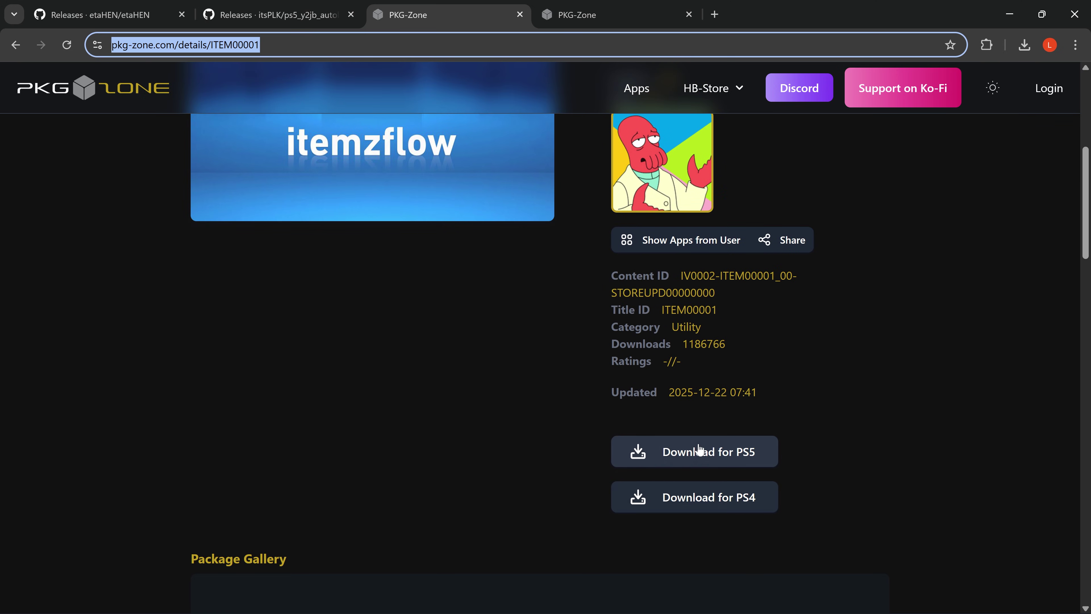
scroll(723, 381, up, 6)
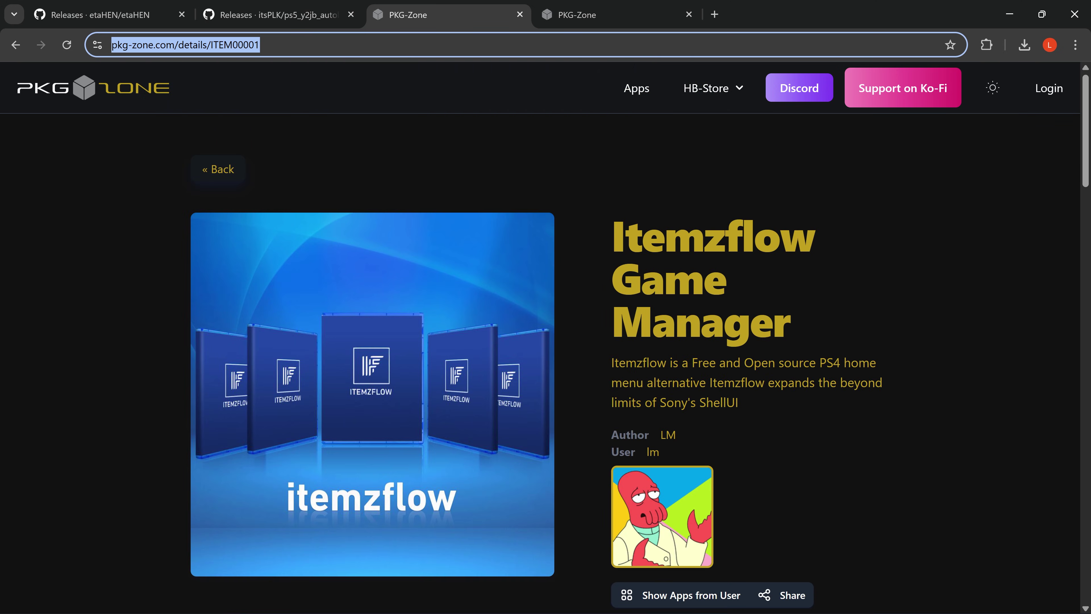
click(603, 13)
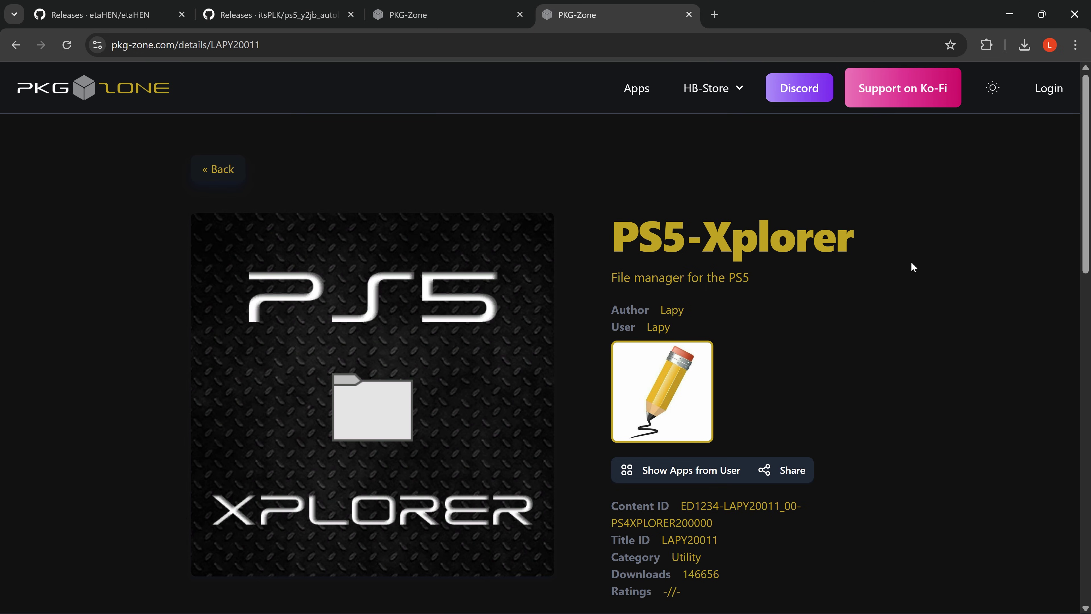
scroll(842, 305, down, 6)
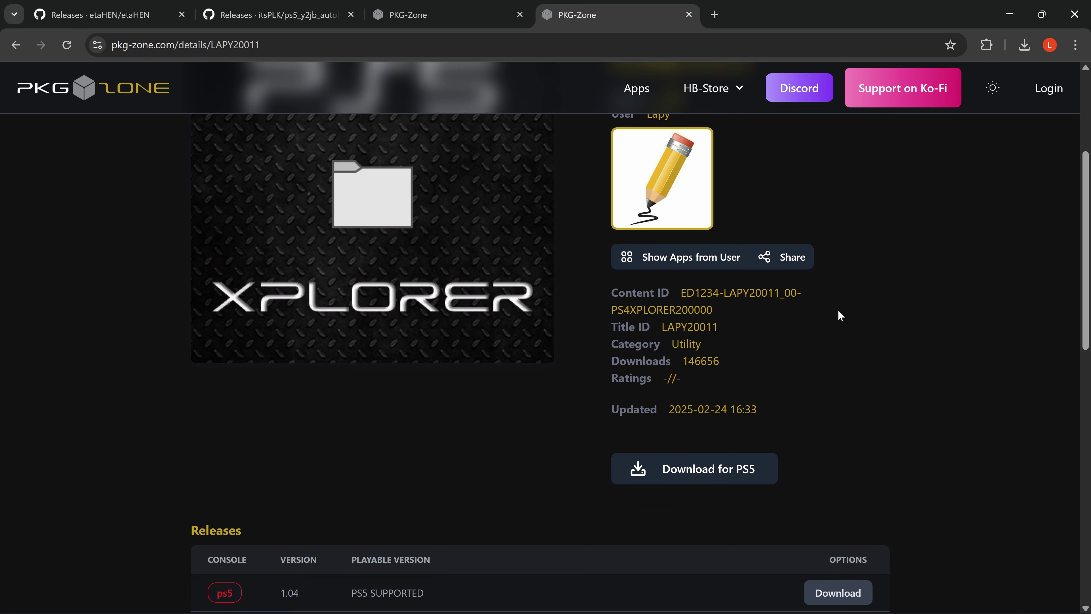
scroll(670, 335, up, 6)
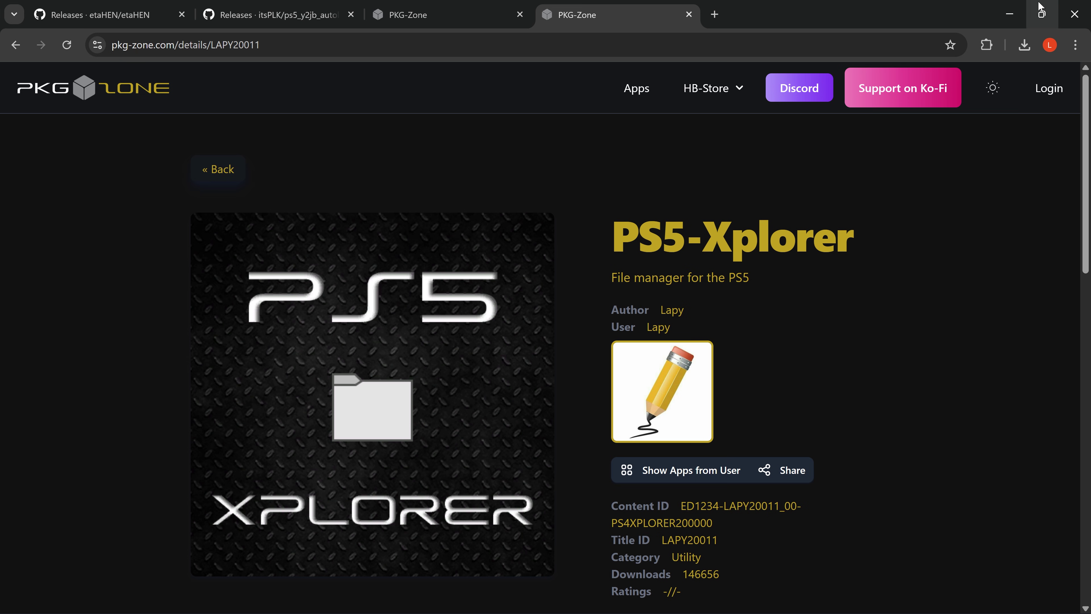
Open File Explorer from the desktop and check the USB (F:) drive's properties.
click(1010, 14)
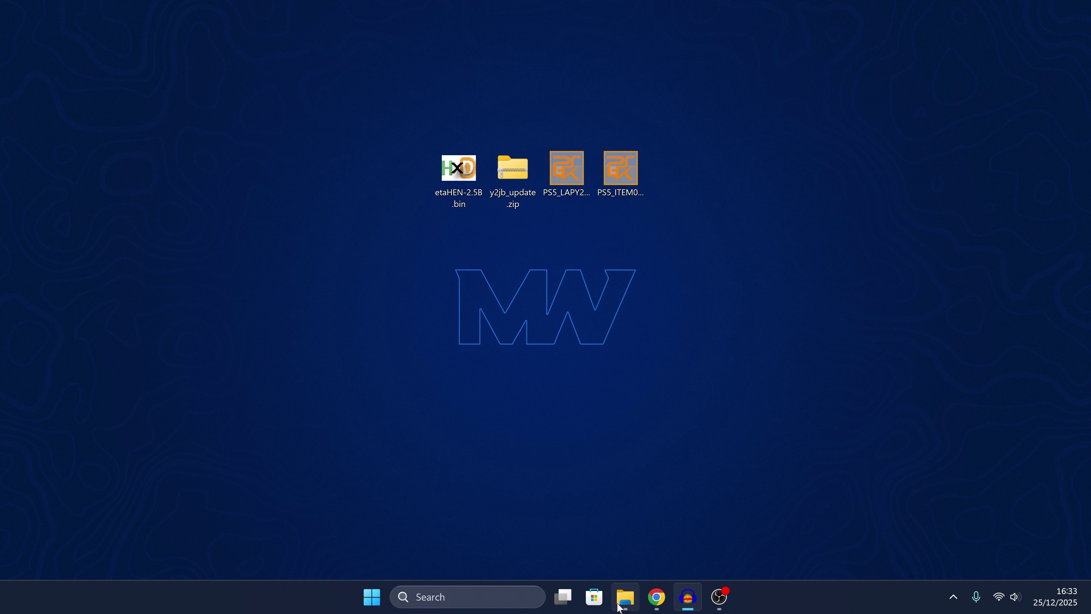
key(super+e)
drag(661, 75, 615, 77)
right_click(346, 244)
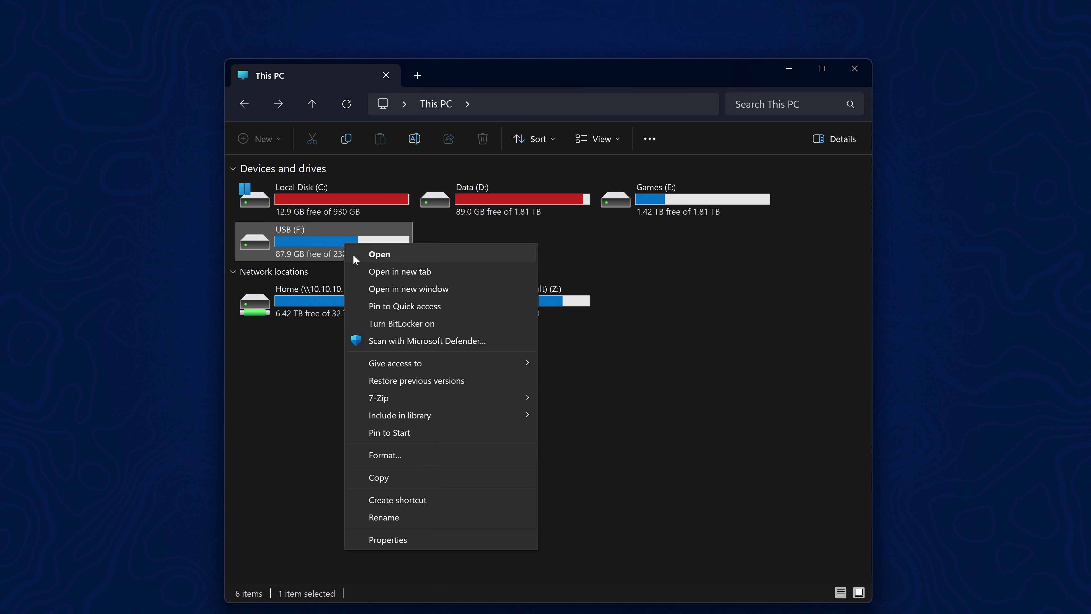
click(386, 536)
drag(475, 258, 513, 149)
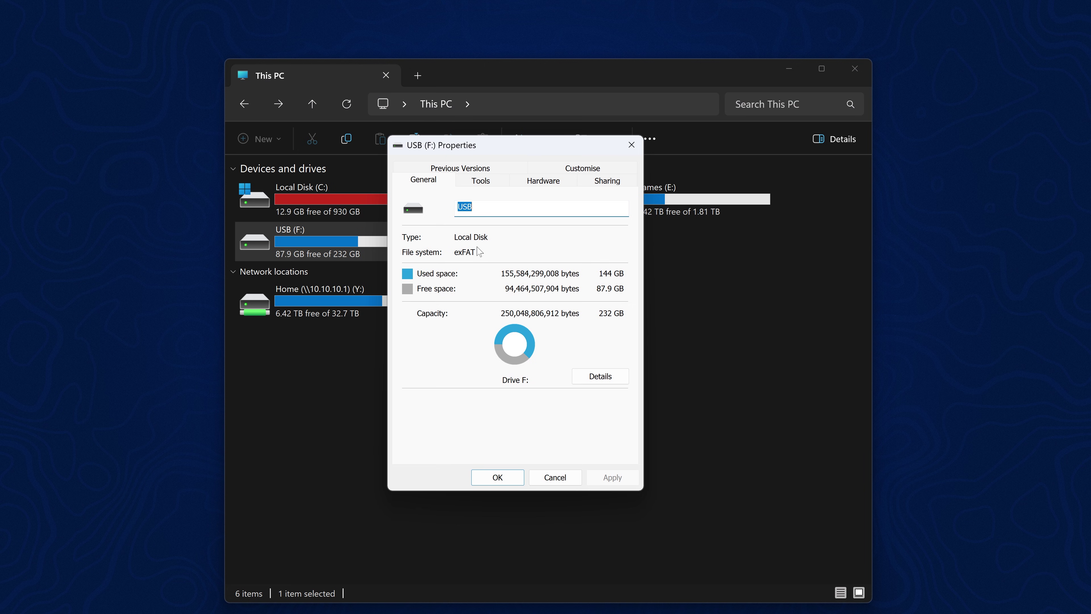
click(632, 145)
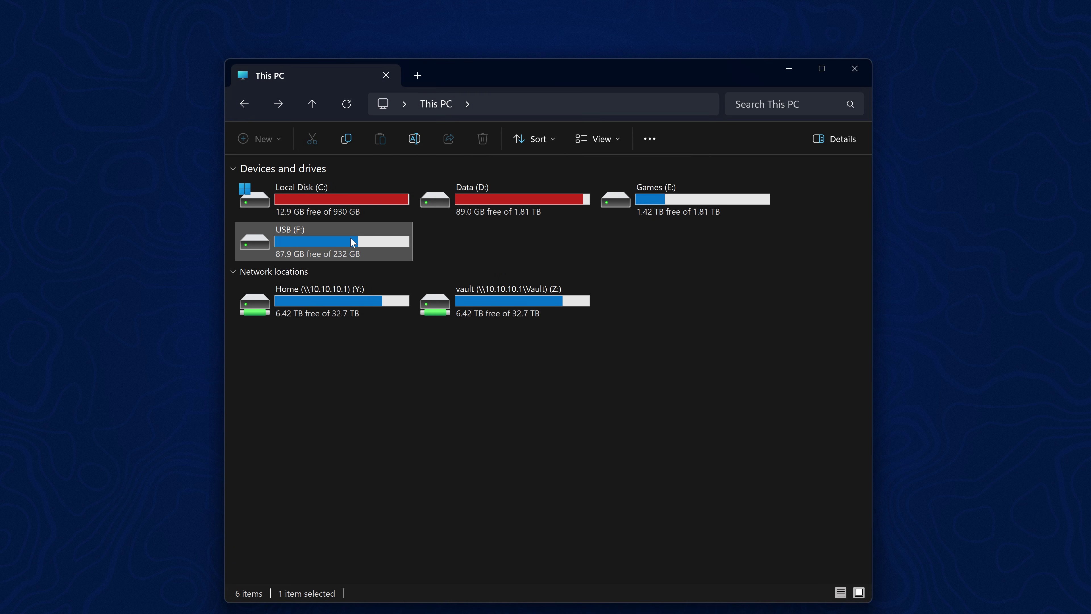
Open the USB drive, select the two PS5 PKGs, and copy ps5_autoloader from y2jb_update.zip onto it.
key(Return)
drag(576, 71, 569, 254)
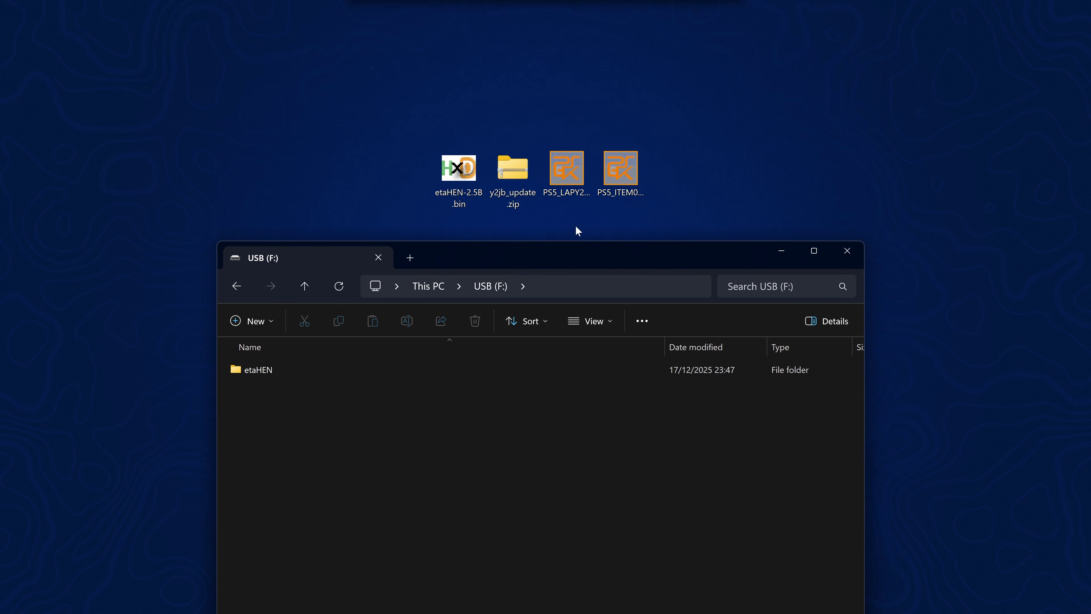
drag(675, 105, 533, 440)
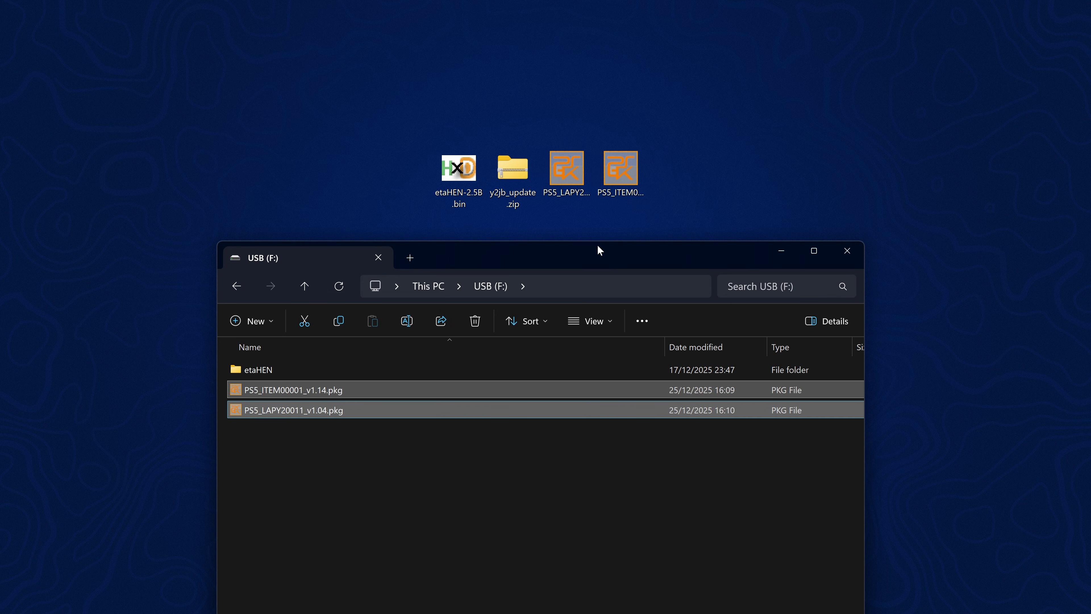
double_click(514, 170)
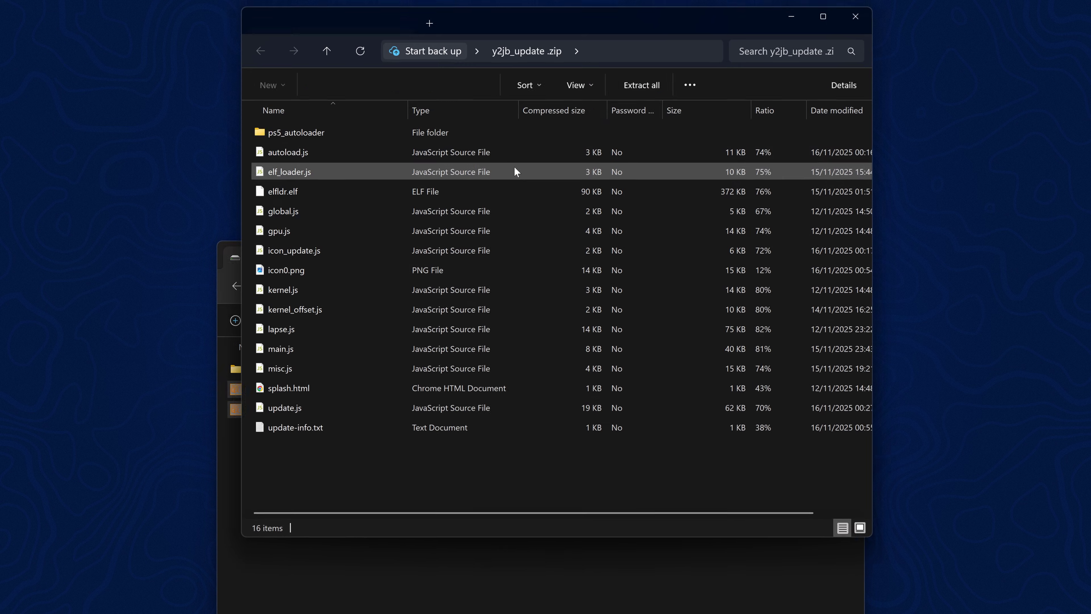
drag(506, 30, 827, 65)
click(524, 327)
drag(540, 267, 495, 88)
drag(737, 61, 747, 62)
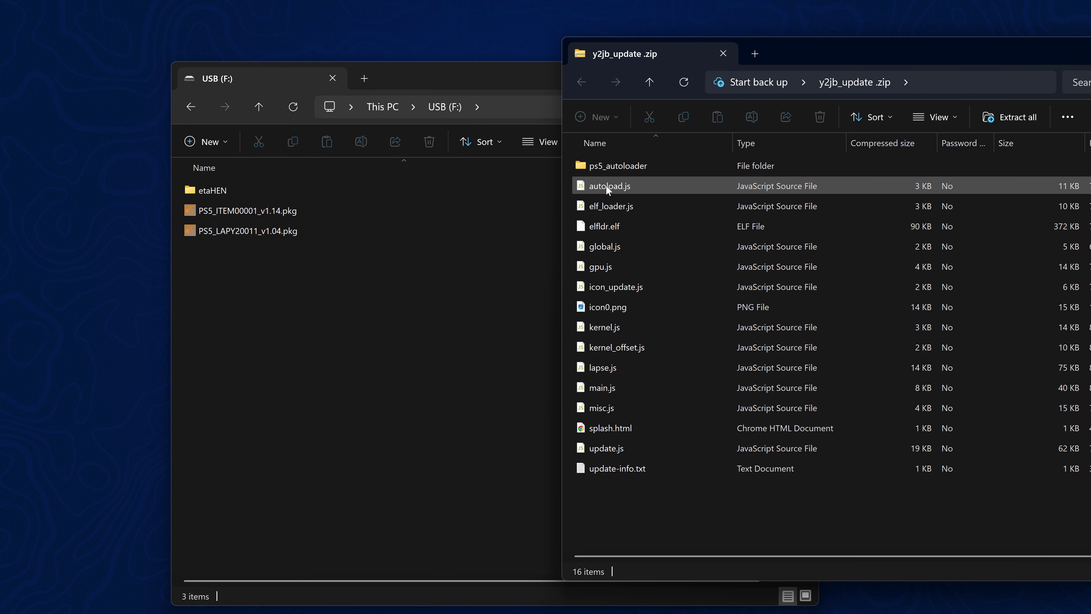
click(622, 167)
drag(662, 160, 349, 353)
Close y2jb_update.zip and paste etaHEN-2.5B .bin into the USB's ps5_autoloader folder.
click(872, 68)
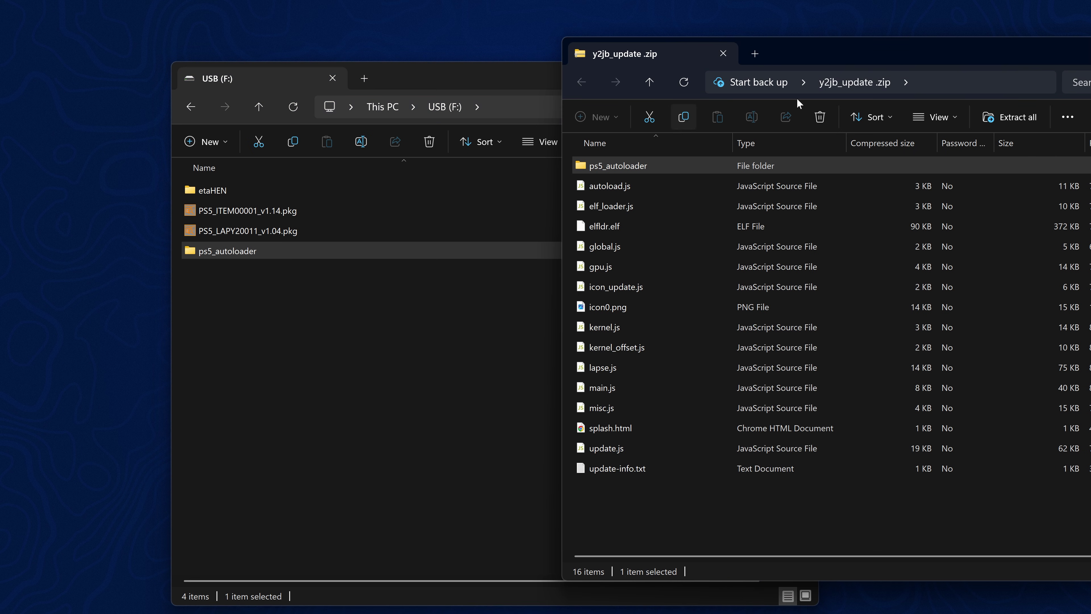
drag(891, 48, 588, 111)
click(883, 110)
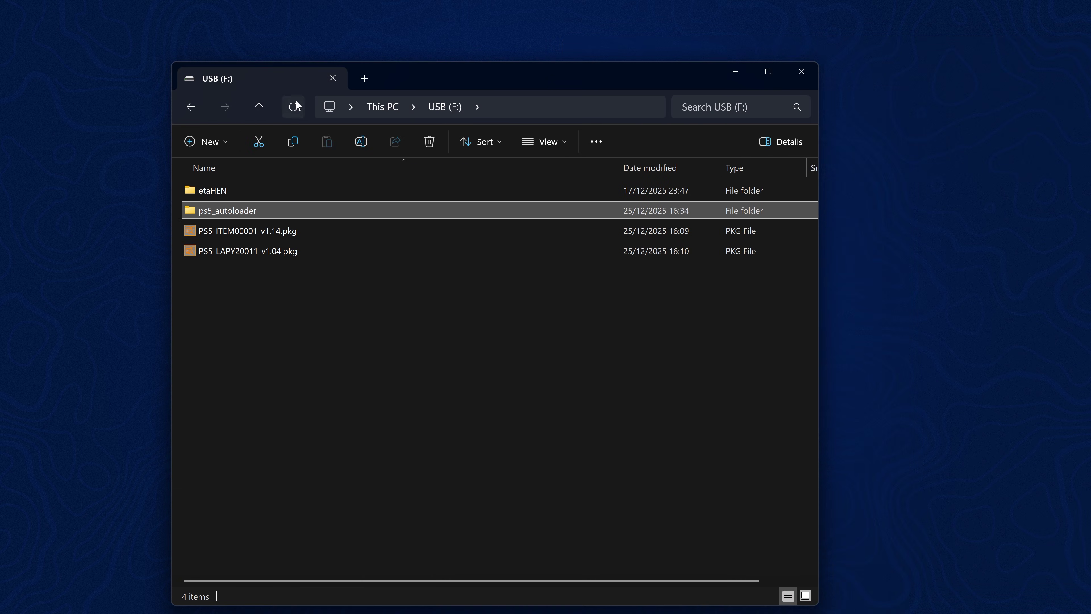
double_click(238, 211)
drag(500, 78, 533, 270)
key(ctrl+v)
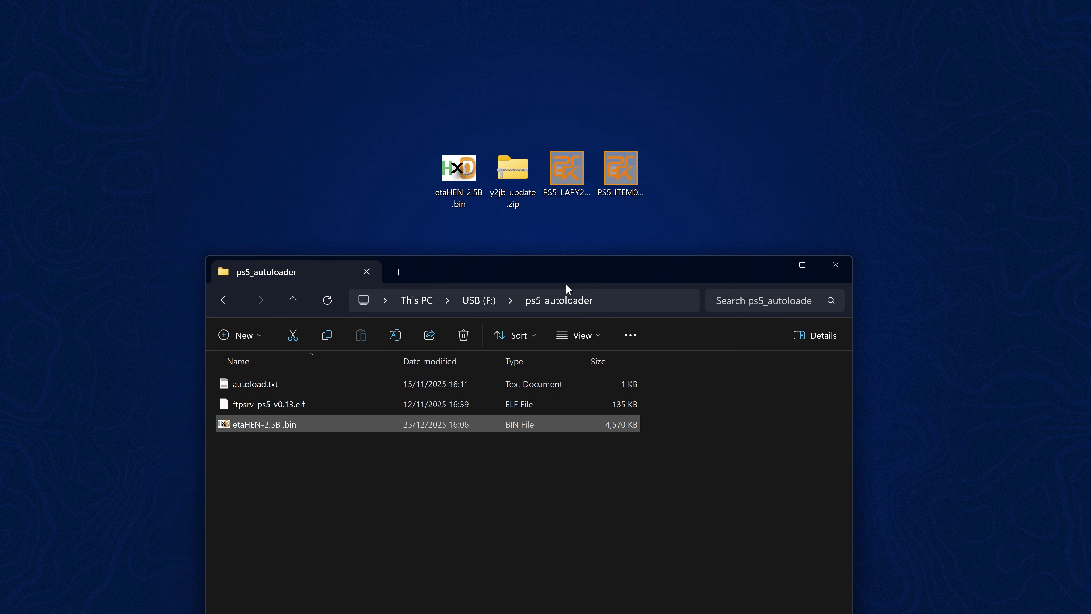
drag(576, 263, 637, 41)
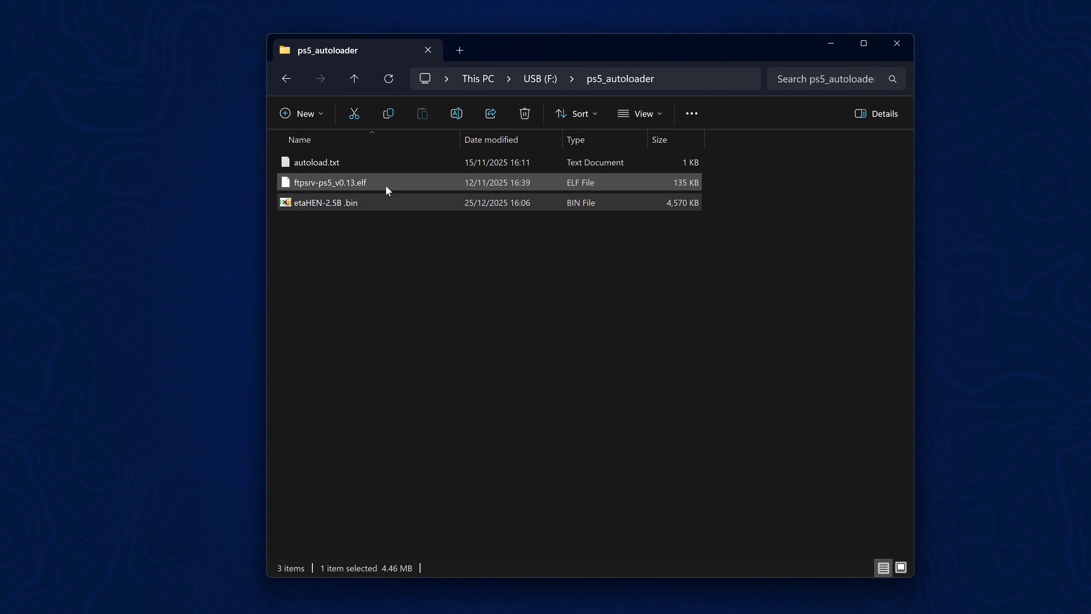
Try renaming etaHEN-2.5B .bin, then open autoload.txt in Notepad.
right_click(367, 200)
click(414, 502)
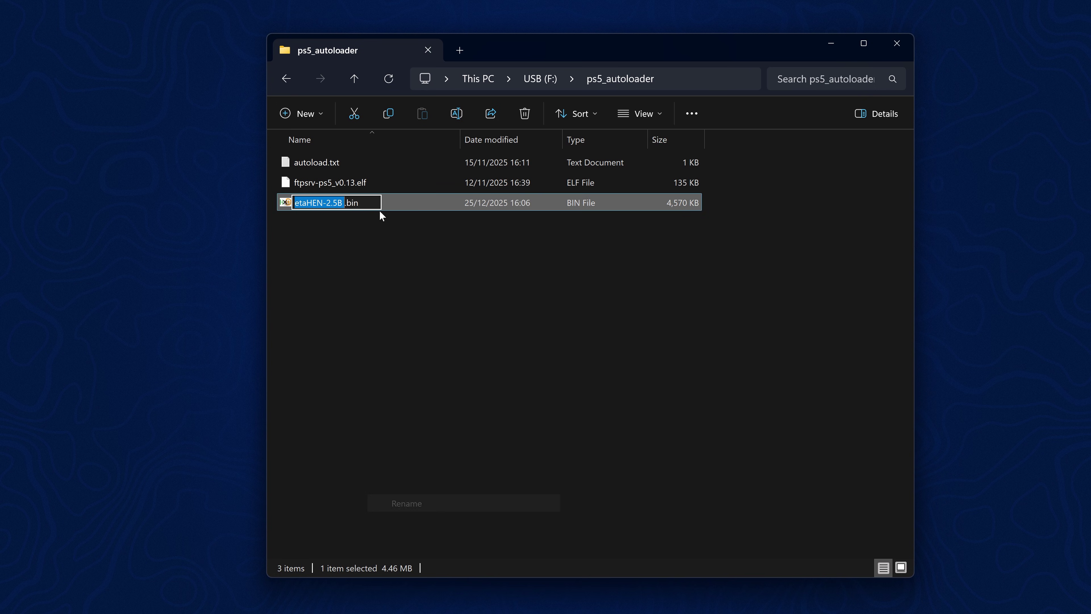
click(379, 216)
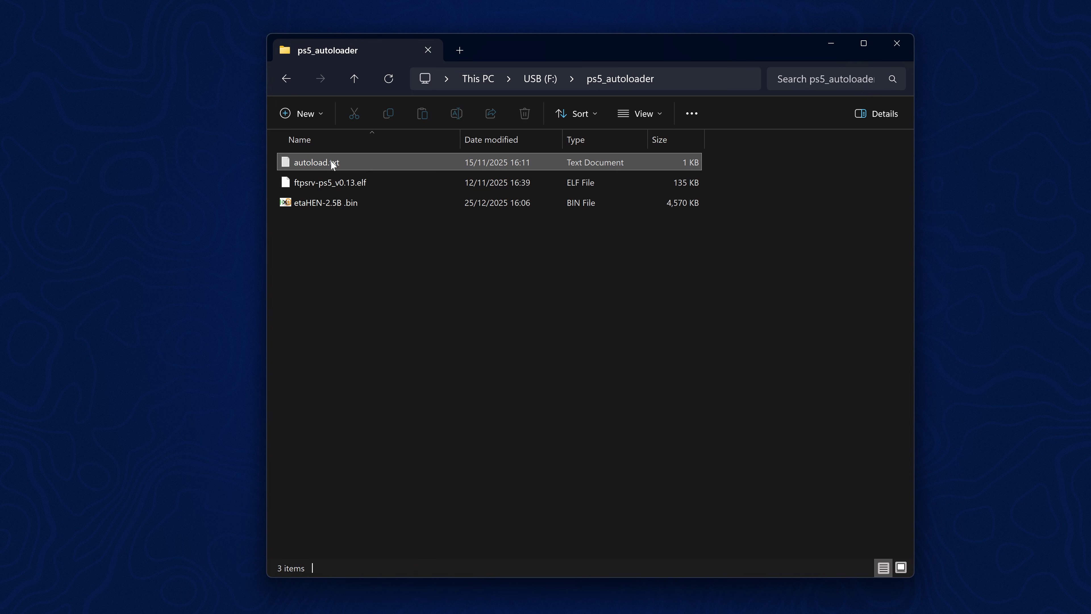
click(323, 165)
double_click(351, 161)
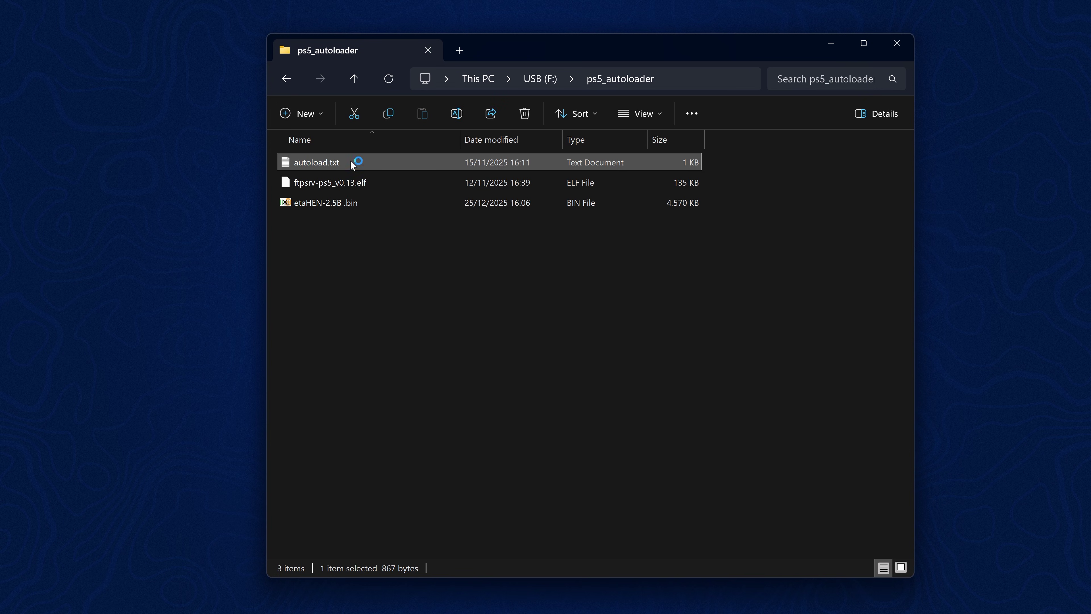
Replace the ftpsrv-ps5_v0.13.elf line in autoload.txt with etaHEN-2.5B.bin, removing the stray space.
key(ctrl+End)
key(shift+Home)
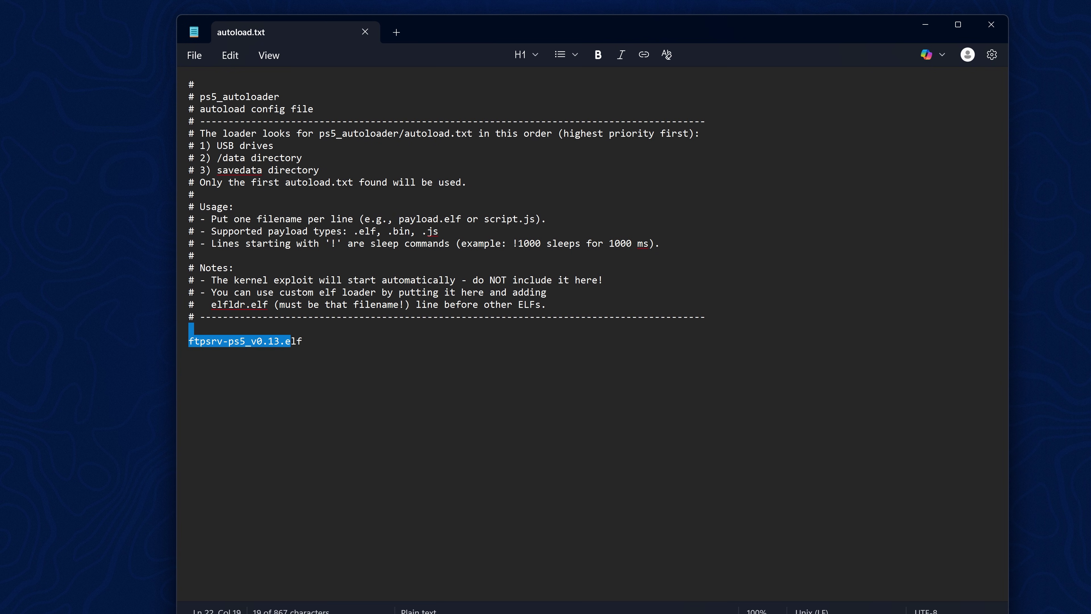
key(End)
key(shift+Home)
text(etaHEN-2.5B .bin)
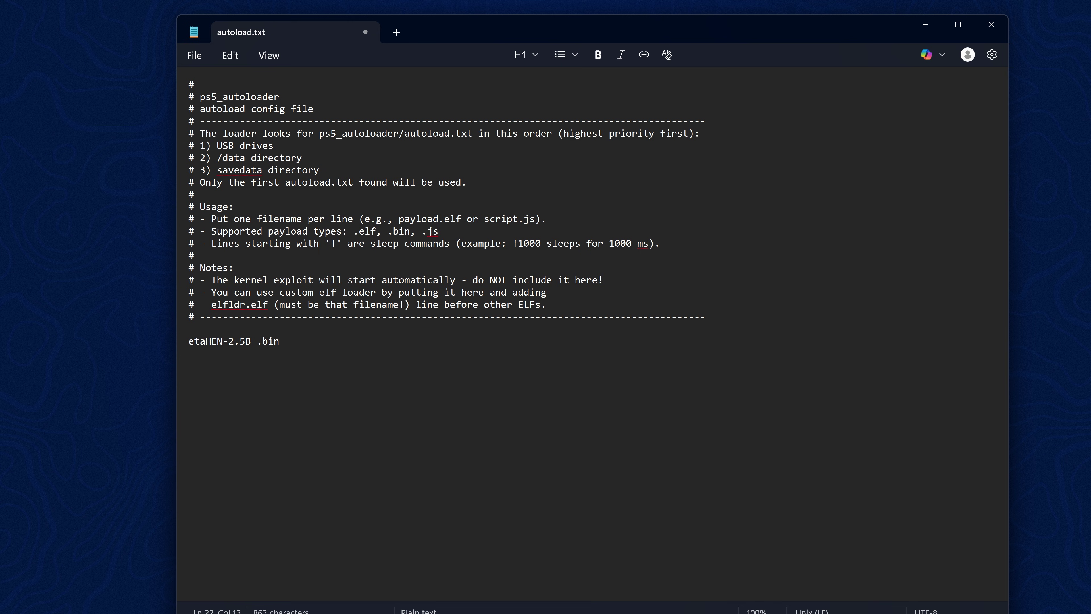
key(BackSpace)
Close Notepad and rename the payload file to etaHEN-2.5B.bin.
click(992, 25)
click(320, 204)
right_click(320, 205)
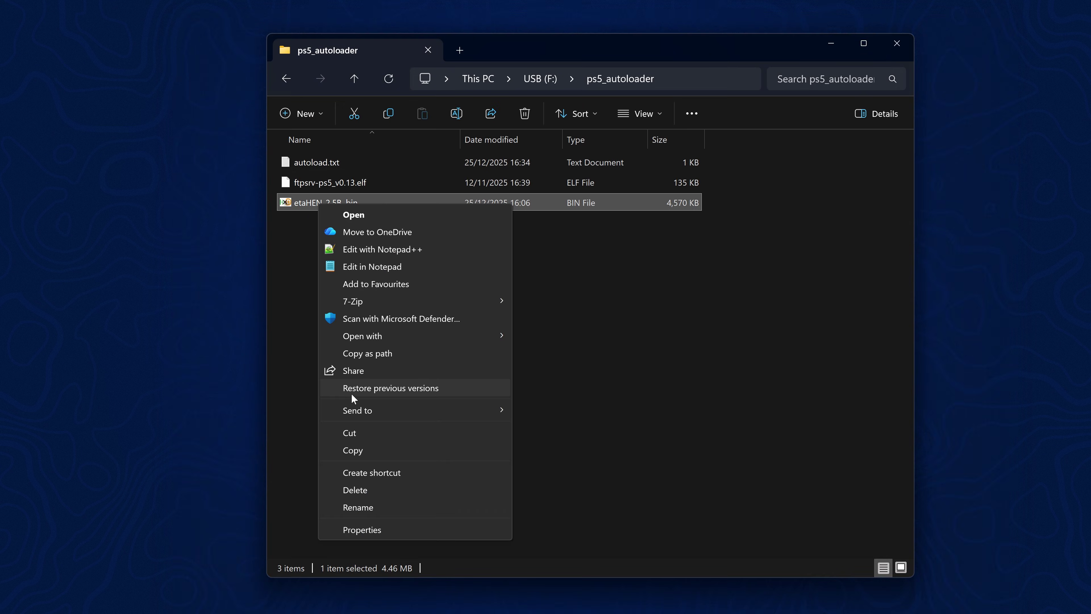
click(369, 508)
key(Right)
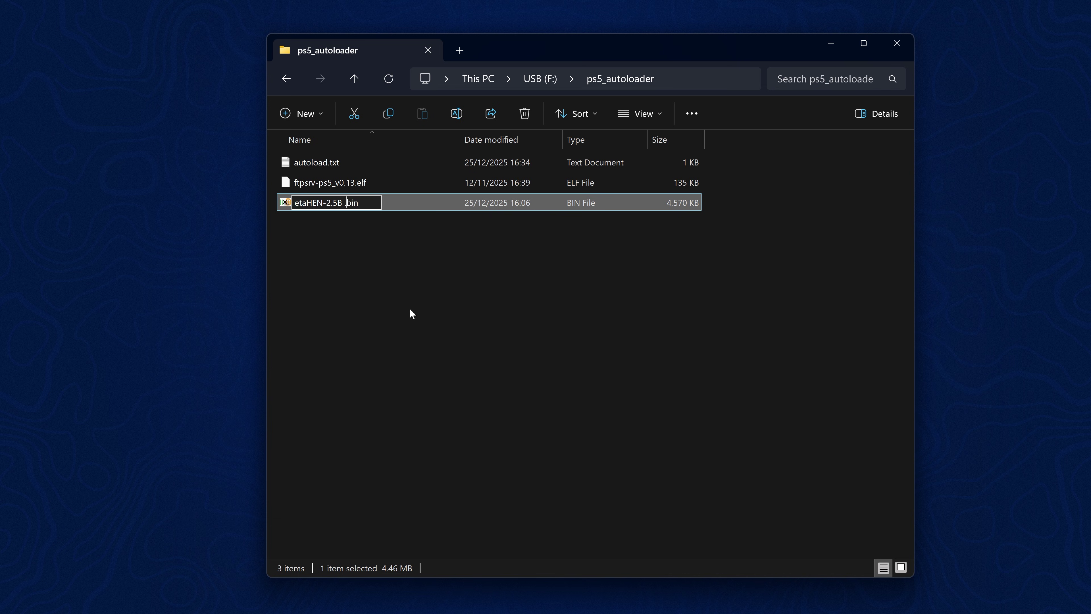
key(BackSpace)
key(Return)
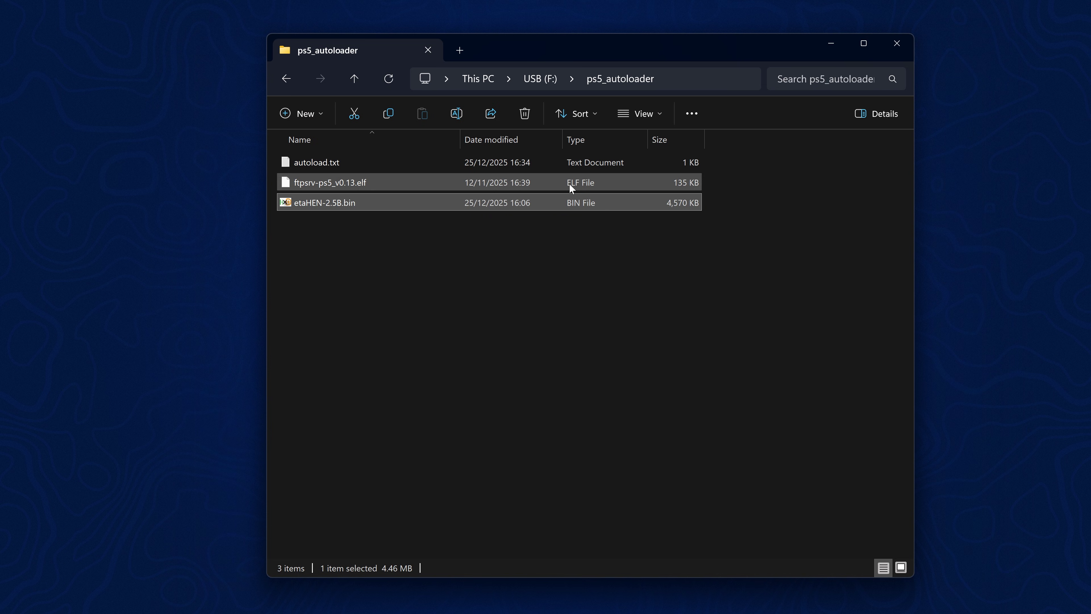
Delete ftpsrv-ps5_v0.13.elf from ps5_autoloader, return to the USB root, and close Explorer.
click(496, 178)
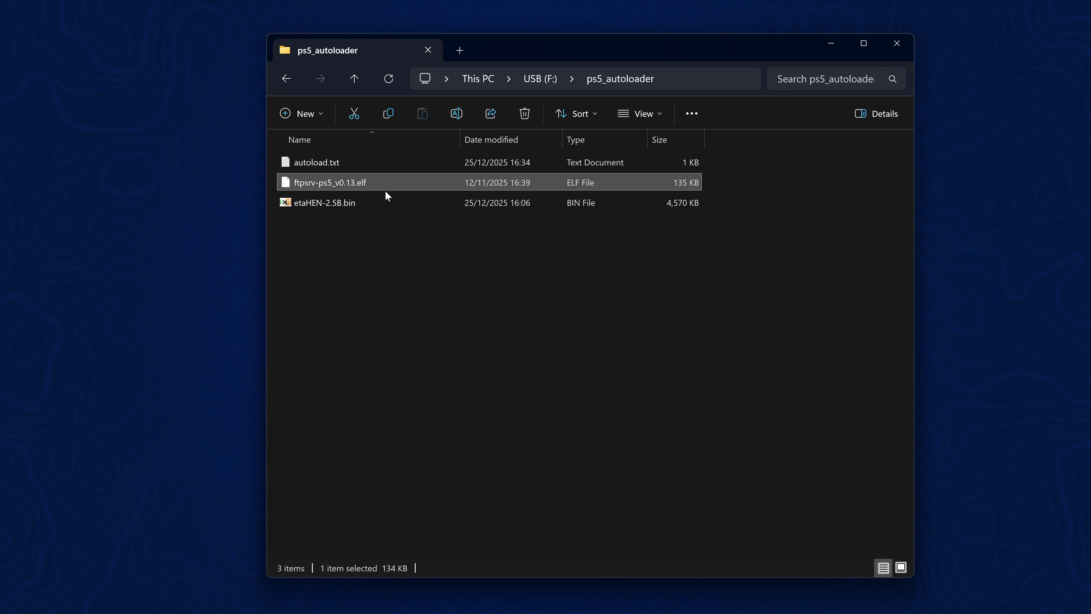
click(337, 165)
click(327, 202)
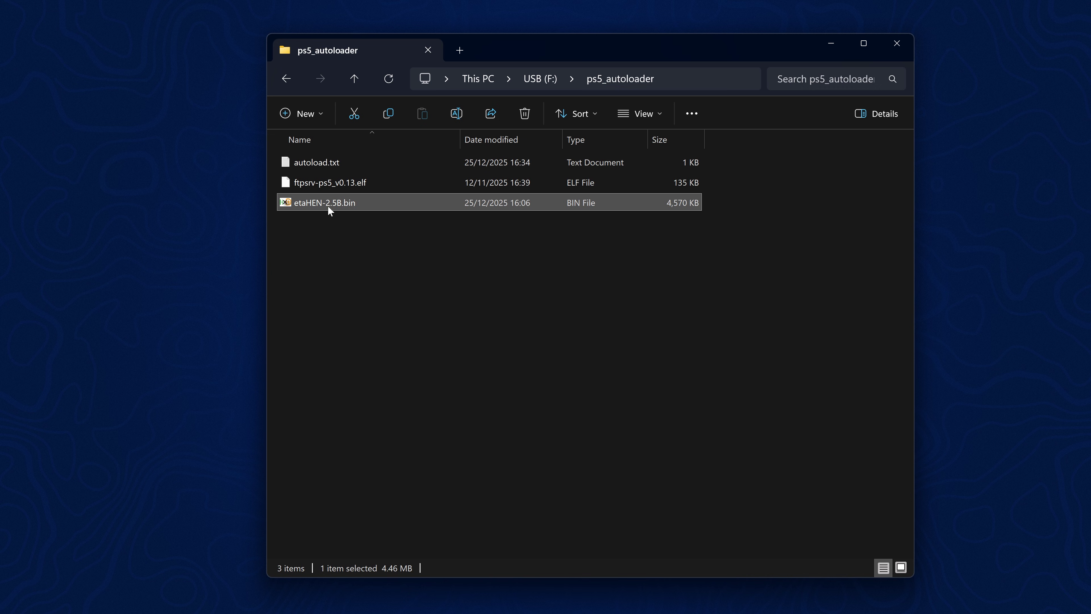
click(380, 183)
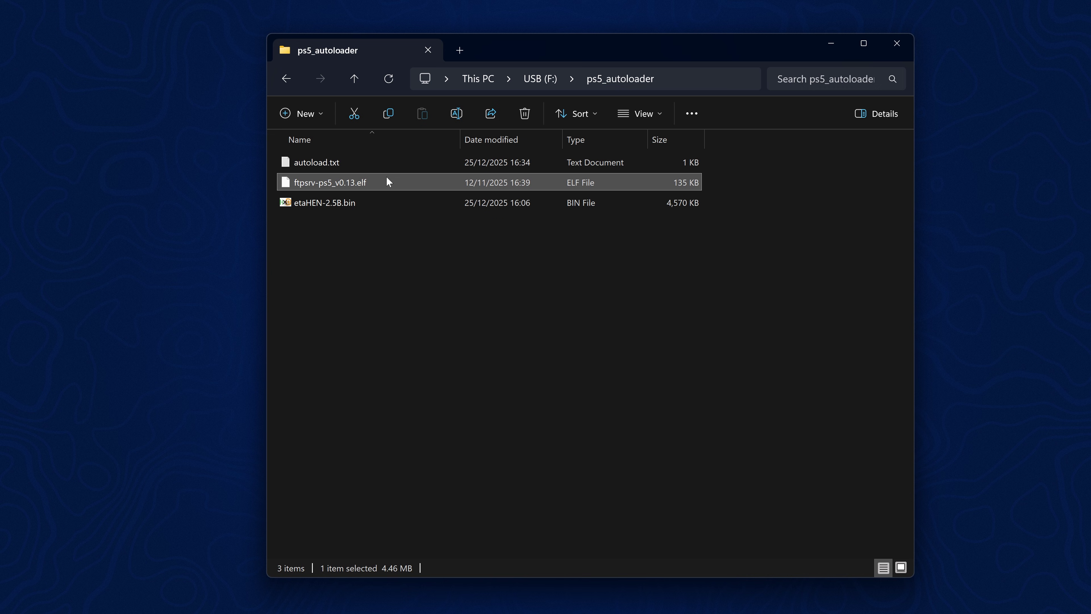
key(Delete)
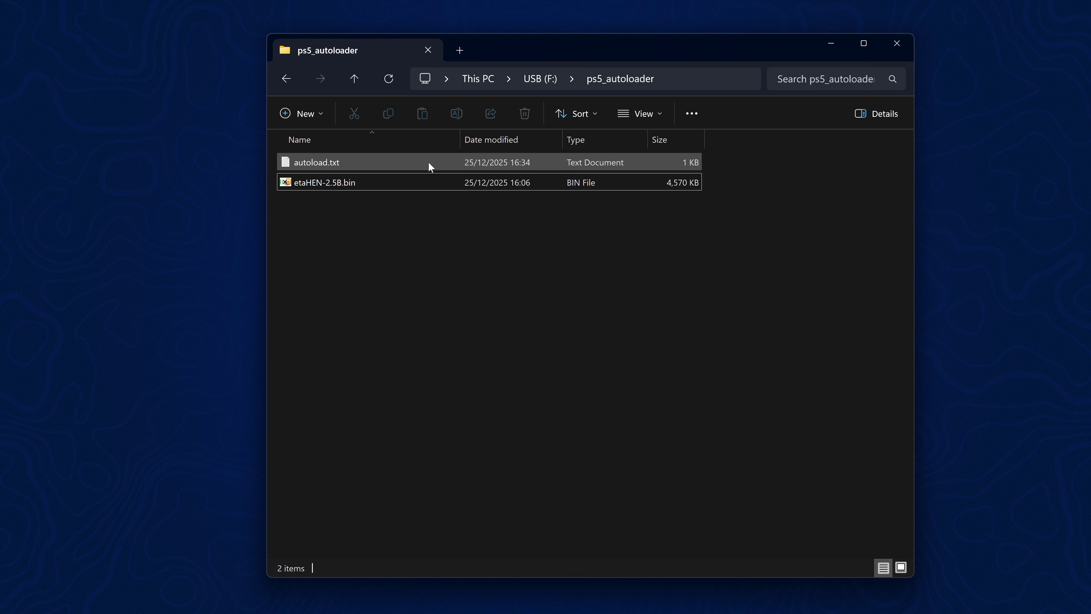
key(alt+Left)
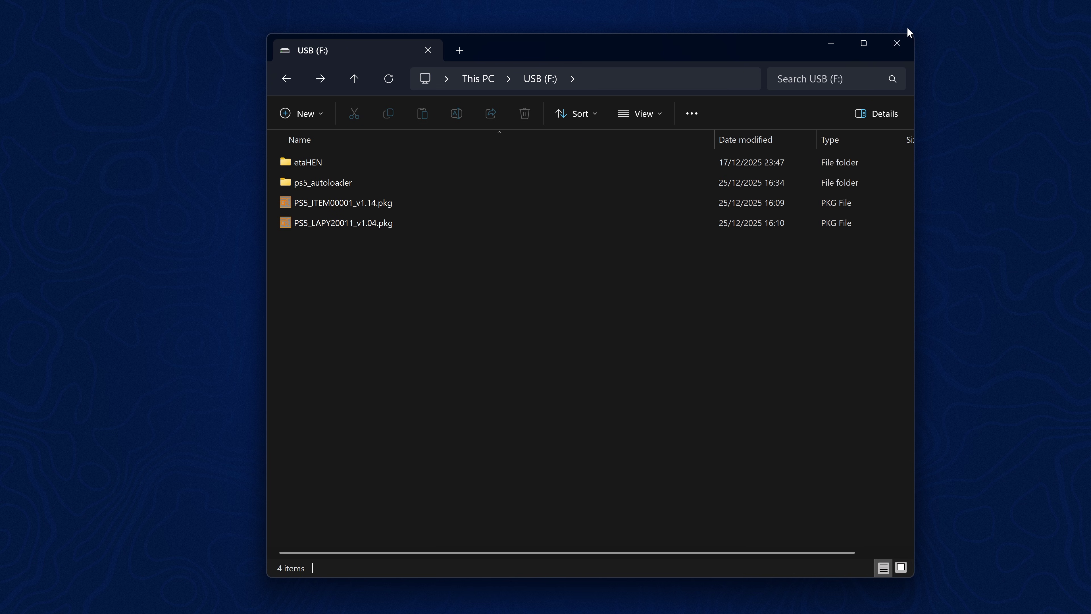
click(897, 45)
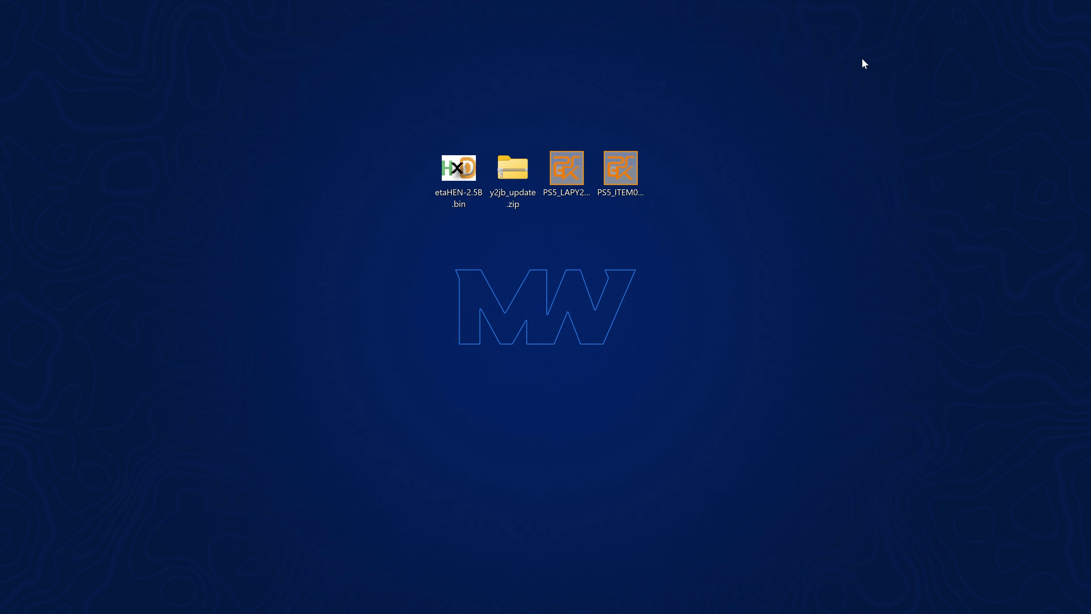
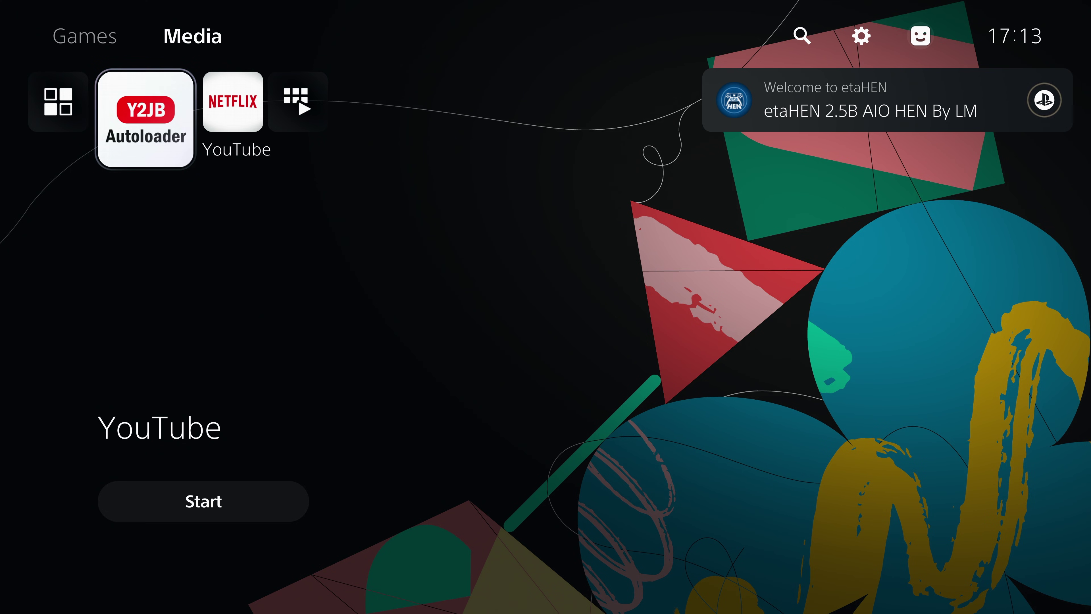
Go from the home screen into Settings and open the etaHEN Toolbox under Debug Settings.
key(Right)
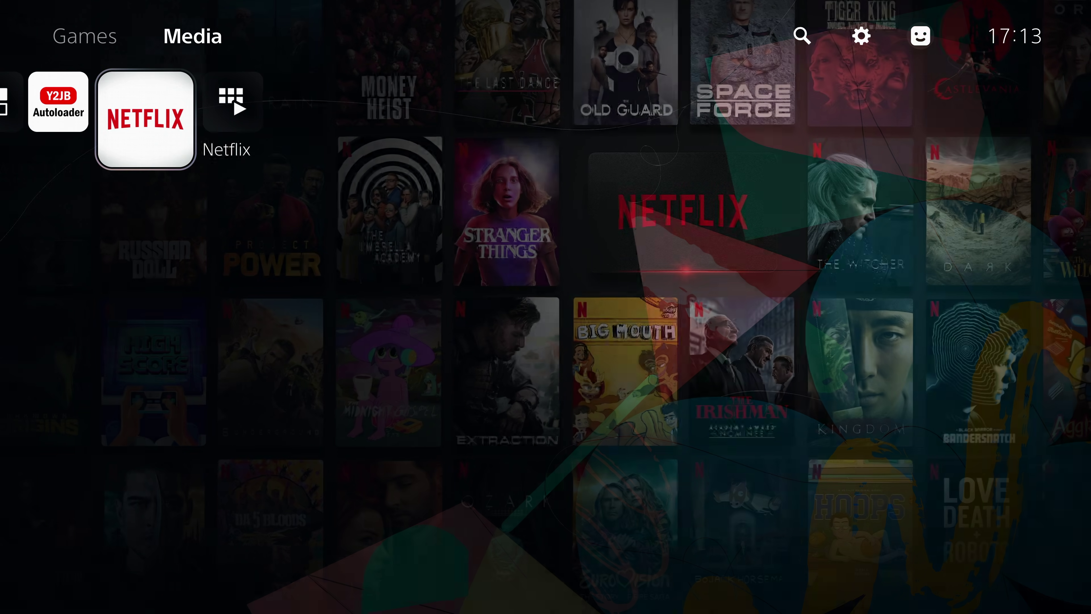
key(Left)
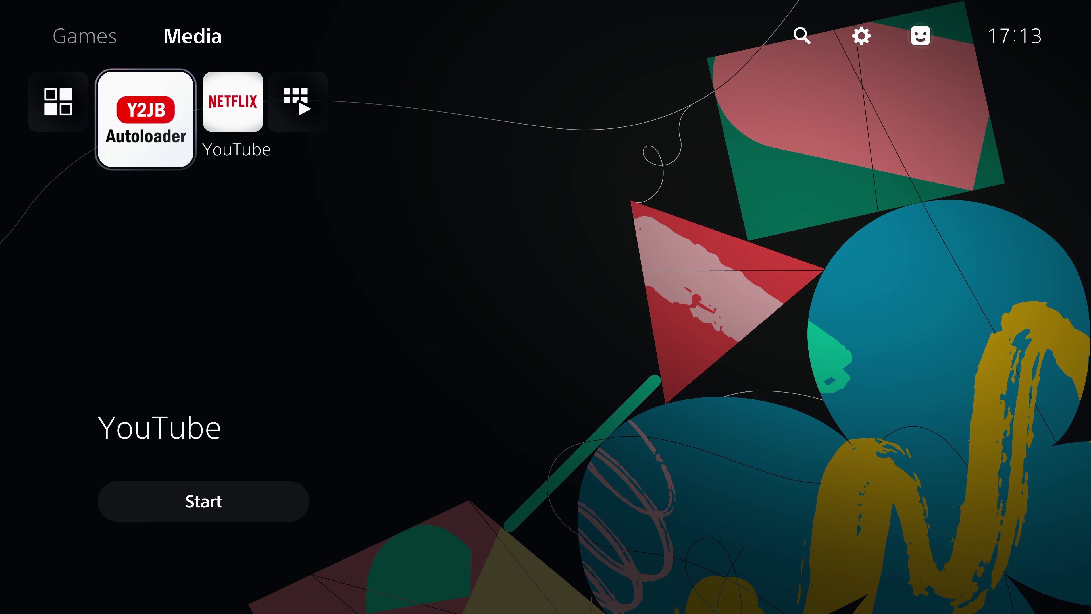
key(Up)
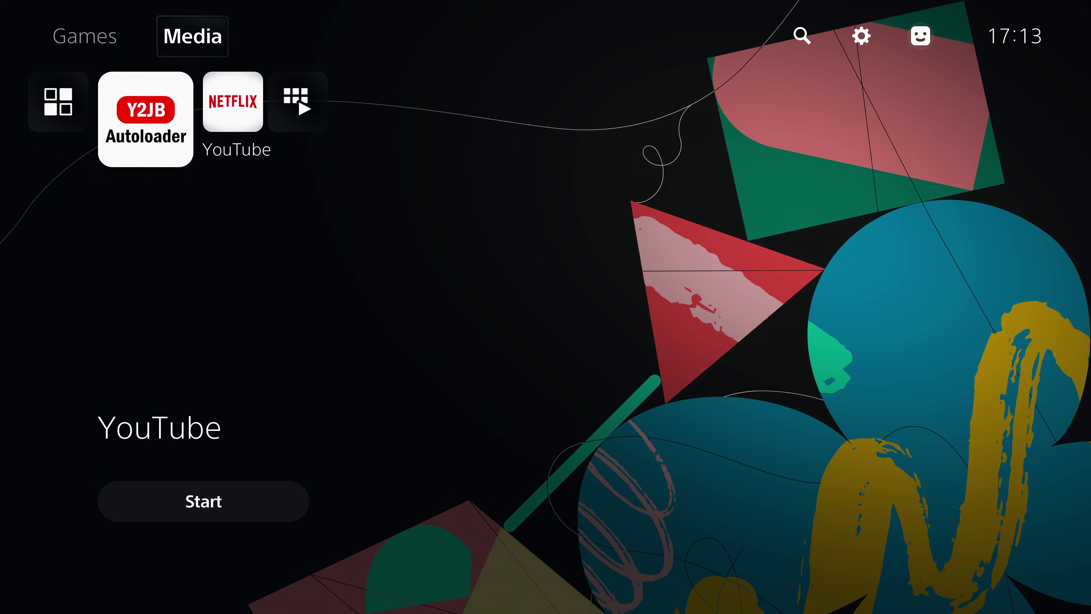
key(Left)
key(Down)
key(Up)
key(Left)
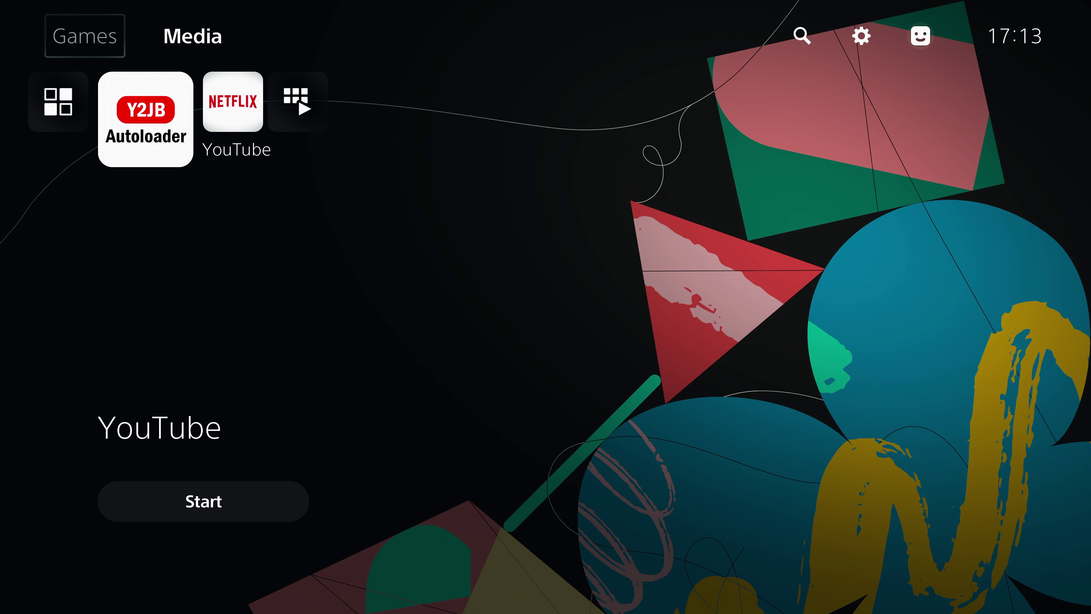
key(Right)
key(Right)
key(Right)
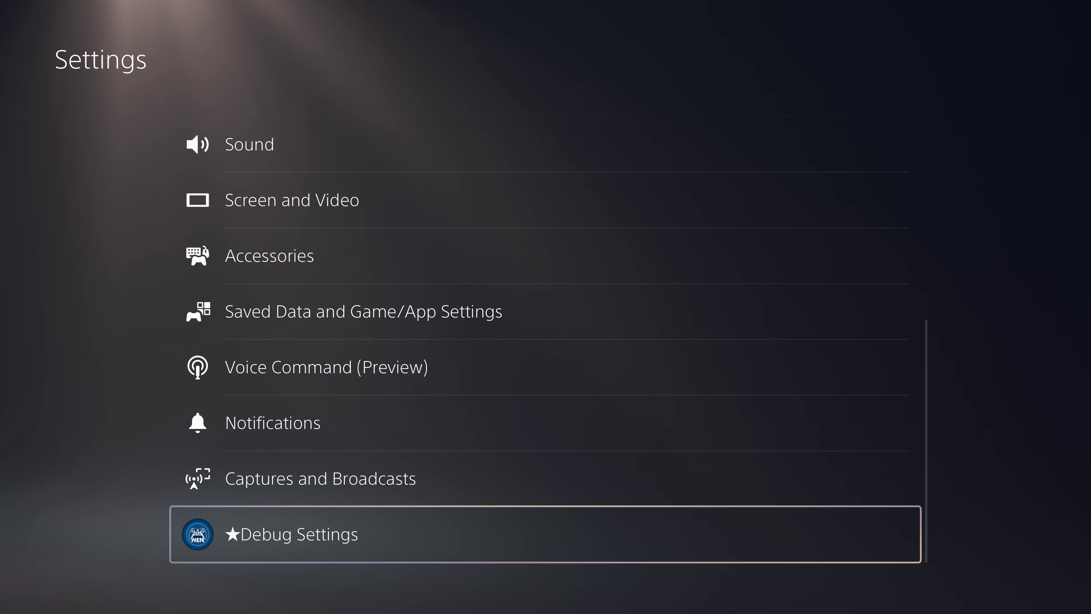
key(Return)
In the Package Installer, choose Install all and accept it.
key(Down)
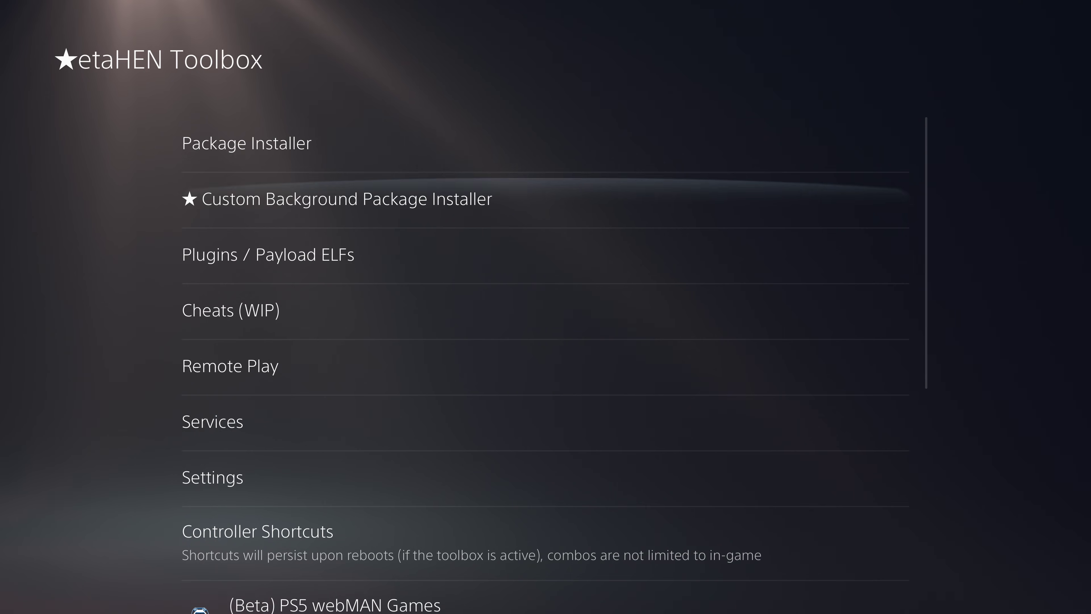
key(Up)
key(Return)
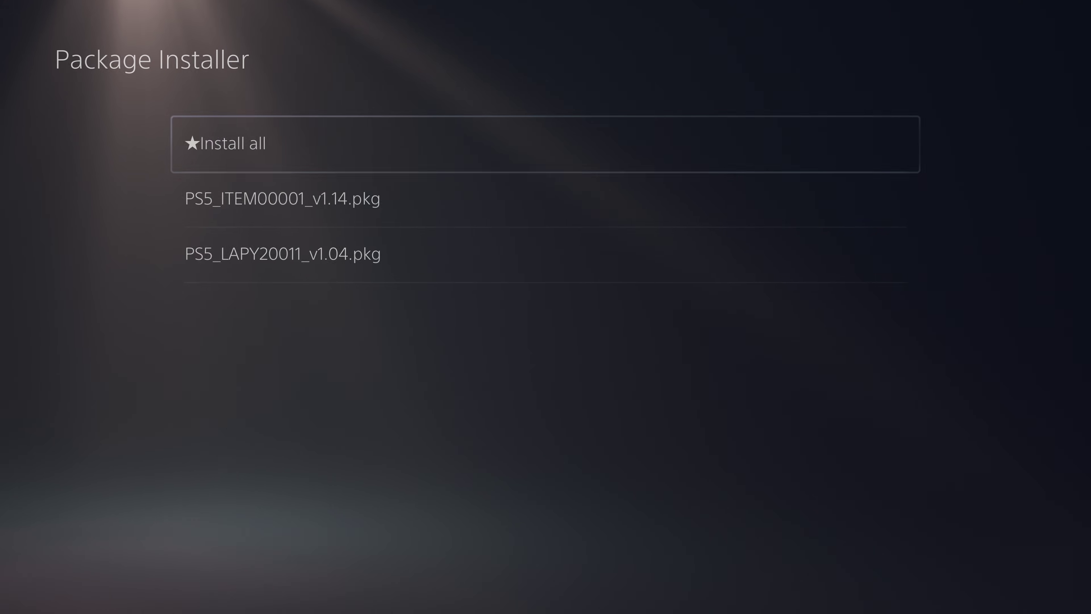
key(Down)
key(Down)
key(Up)
key(Up)
key(Return)
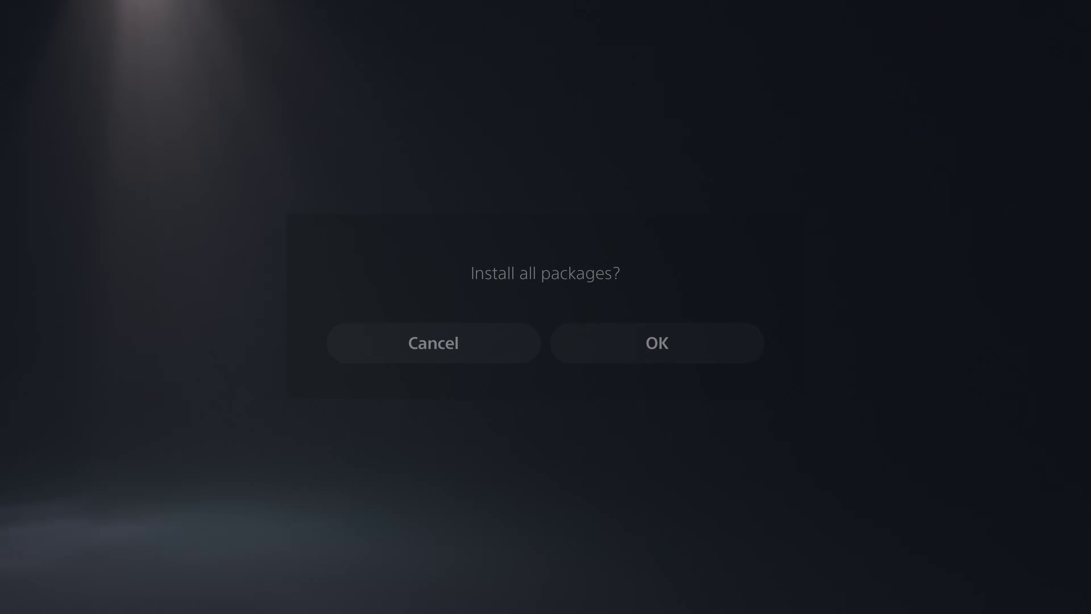
key(Right)
key(Return)
Approve reinstalling PS5_ITEM00001_v1.14.pkg and PS5_LAPY20011_v1.04.pkg, then leave the toolbox.
key(Right)
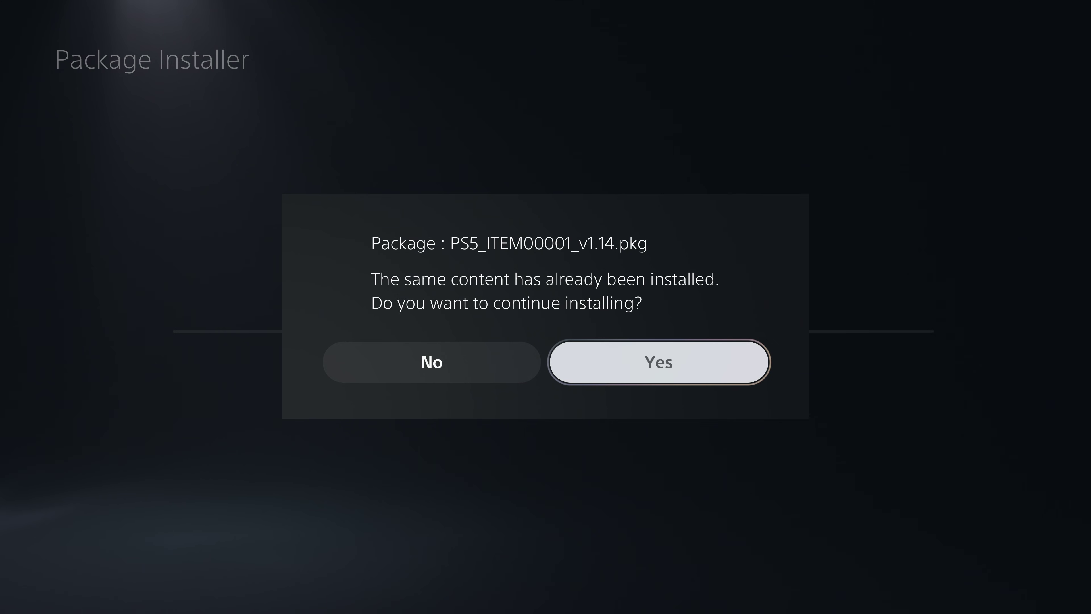
key(Return)
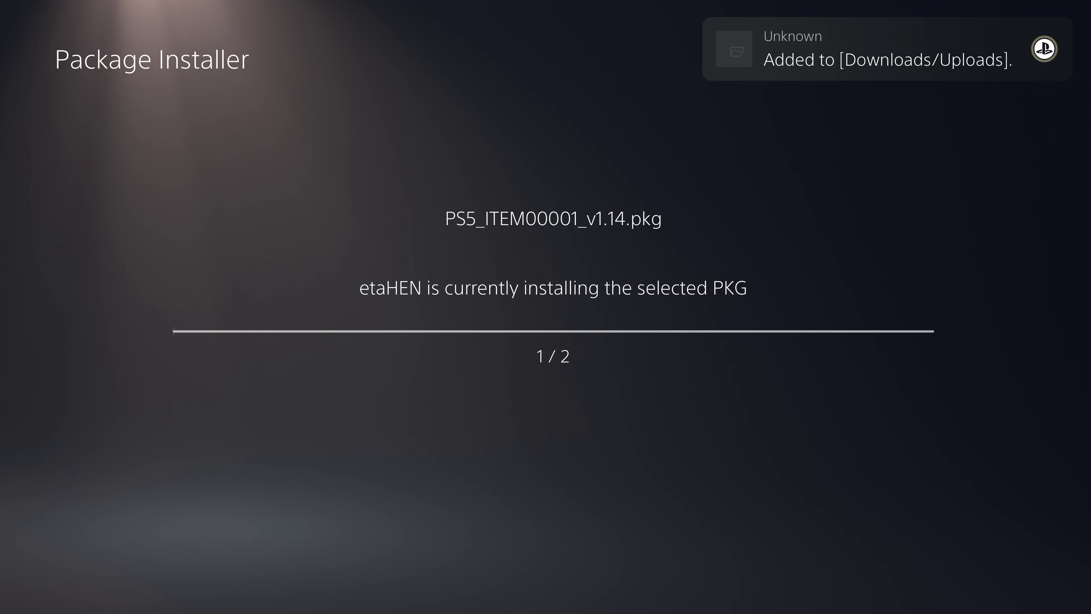
key(Right)
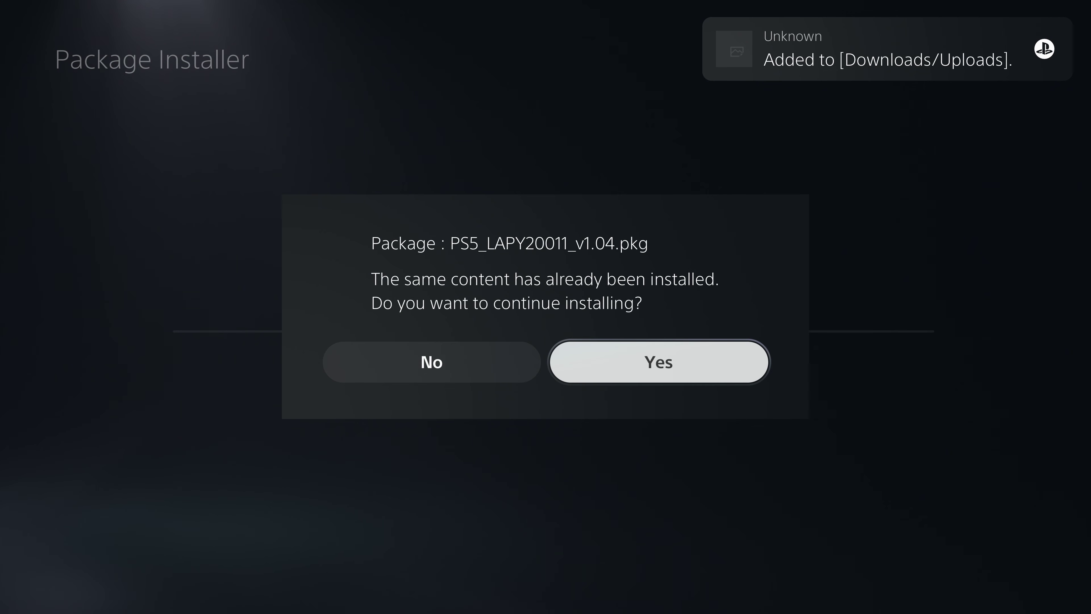
key(Return)
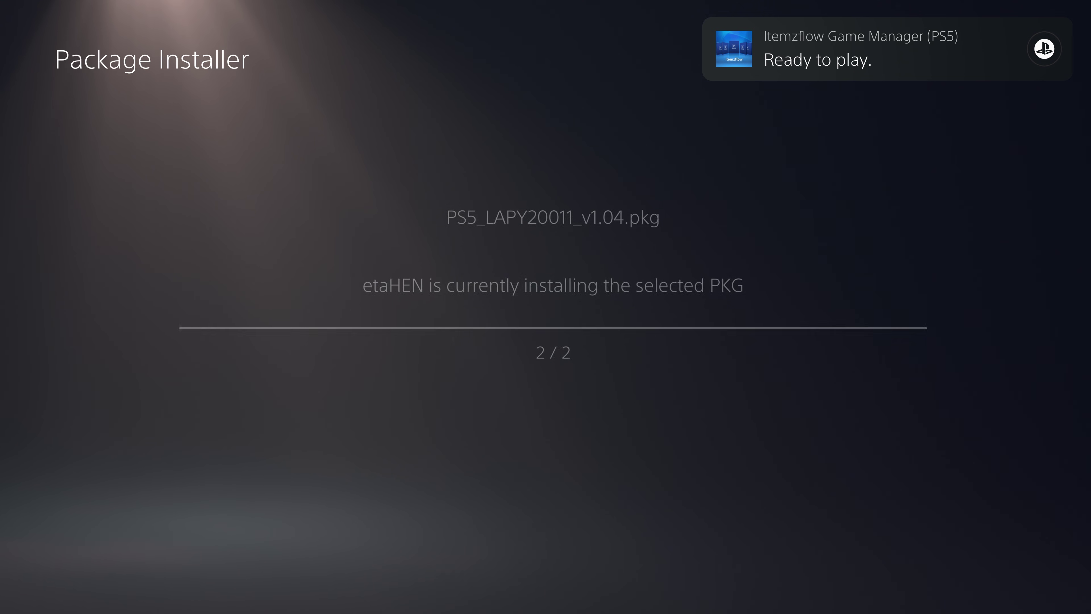
key(Escape)
key(Escape)
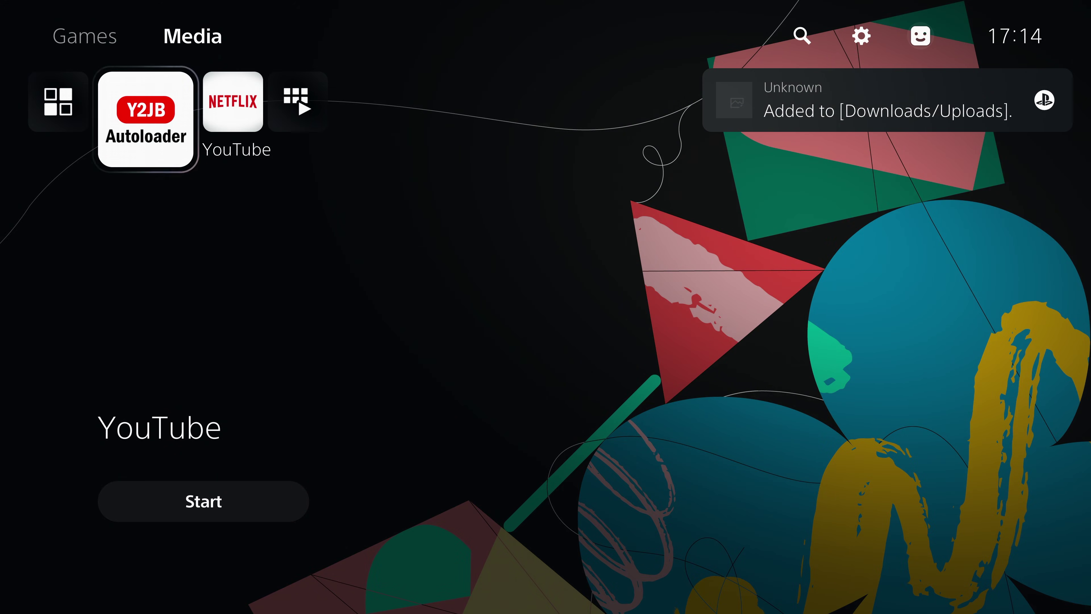
Switch the home screen to the Games tab and launch the PS5-Xplorer tile.
key(Down)
key(Up)
key(Up)
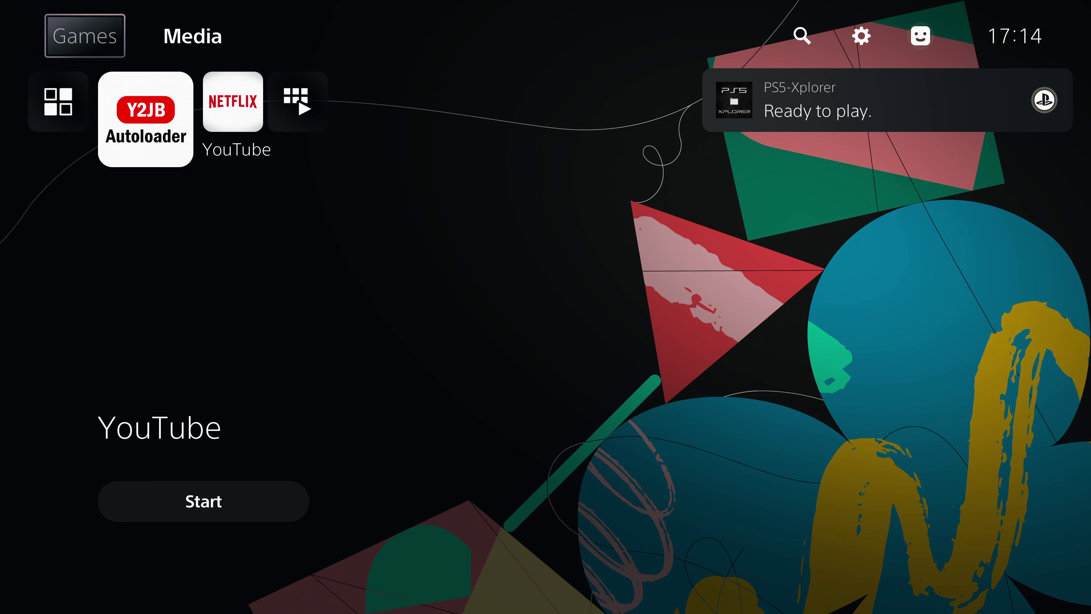
key(Return)
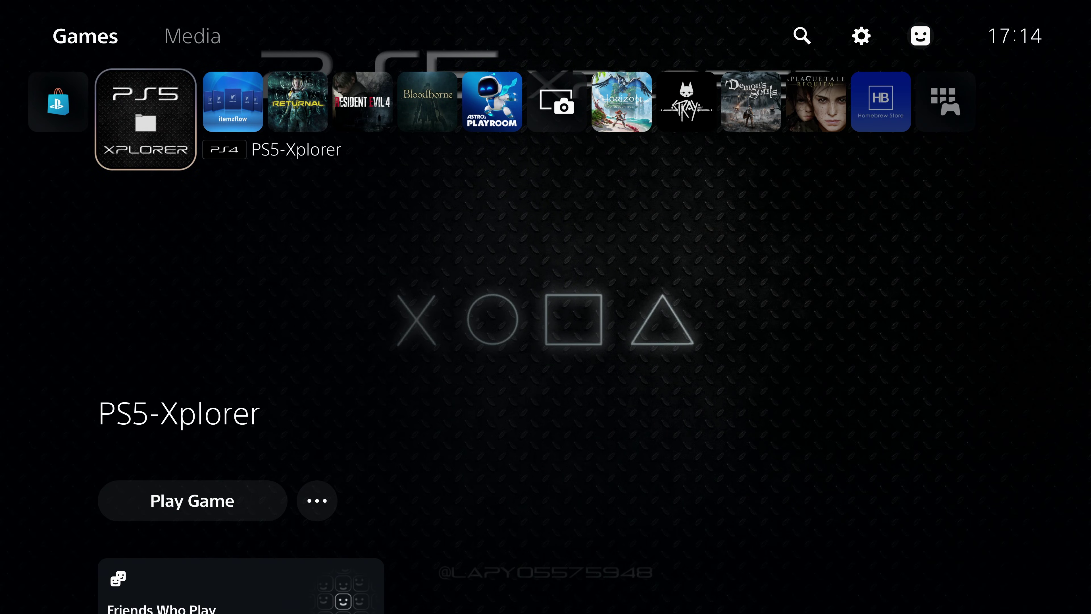
key(Right)
key(Left)
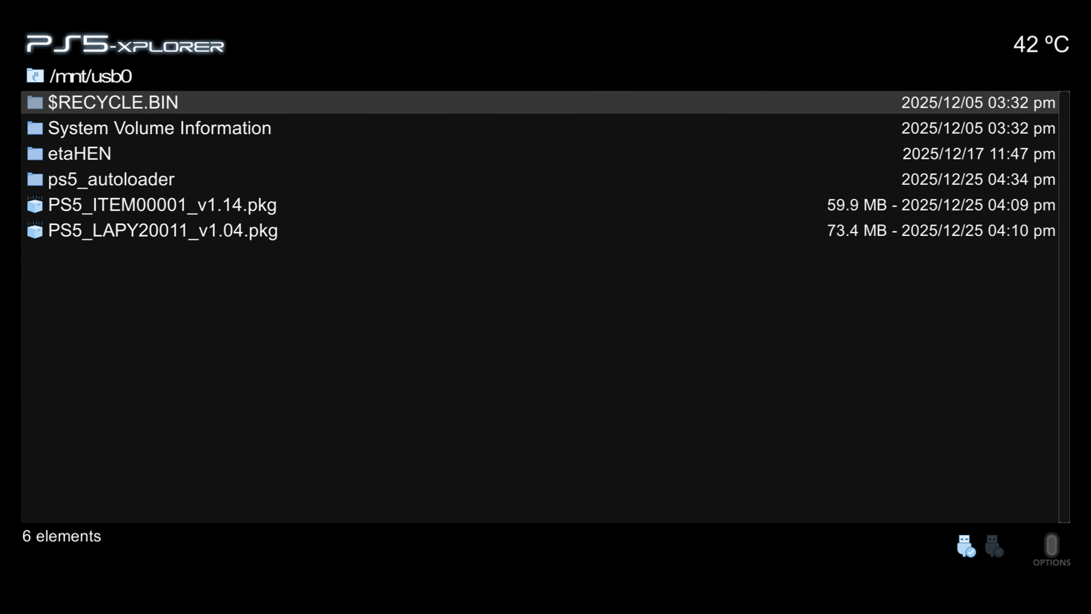
Select the ps5_autoloader folder in the USB drive listing.
key(Down)
key(Down)
key(Down)
key(Up)
key(Up)
key(Down)
key(Up)
key(Up)
key(Down)
key(Down)
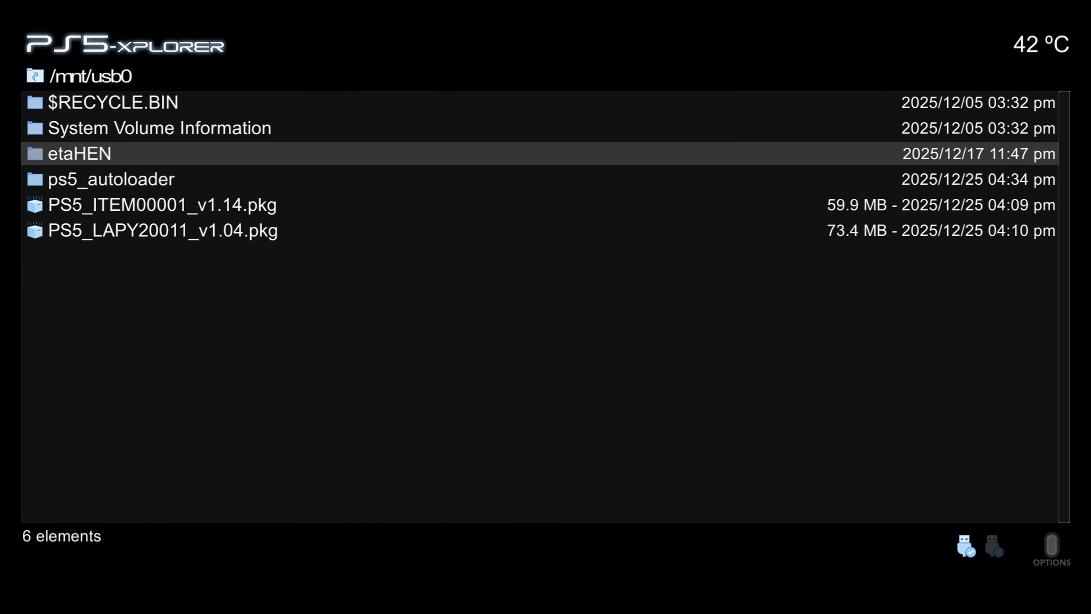
key(Down)
key(Up)
key(Up)
key(Down)
key(Down)
key(Up)
key(Down)
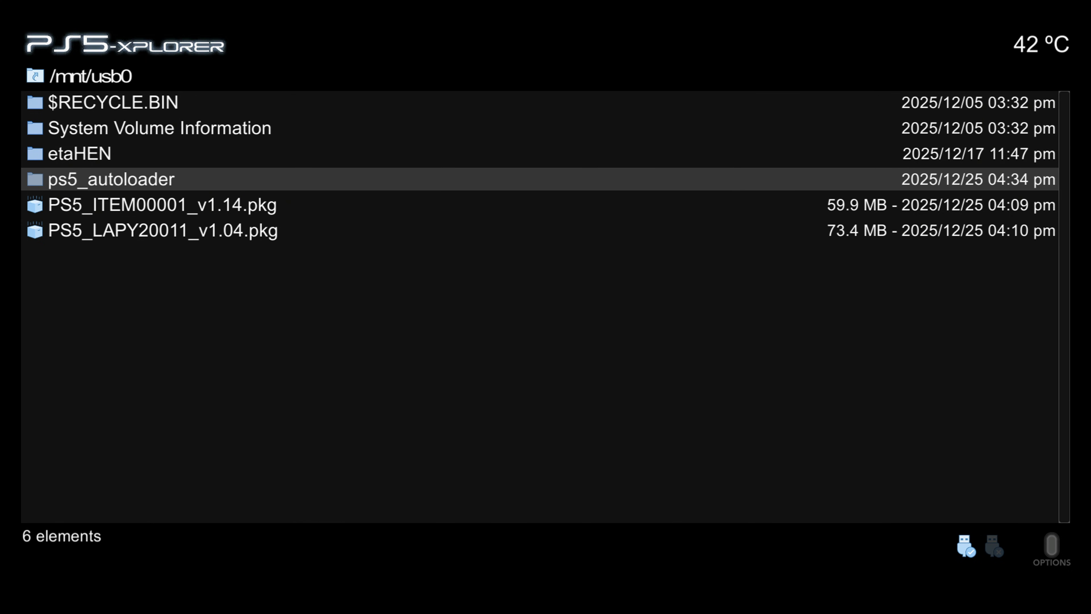
Copy ps5_autoloader to /data via Options > Send to.
key(Menu)
key(Down)
key(Down)
key(Right)
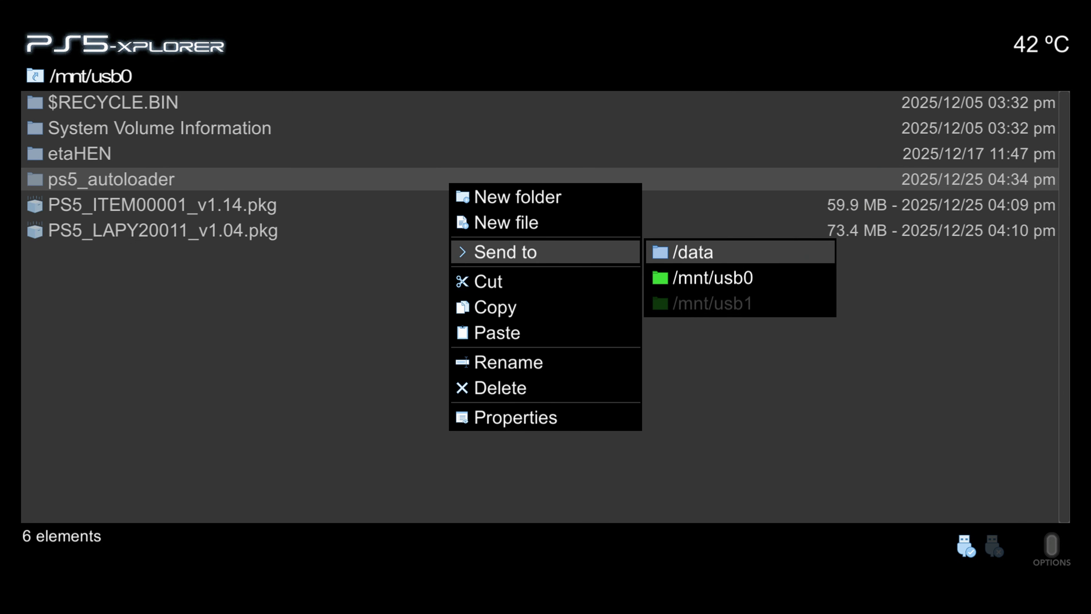
key(Down)
key(Up)
key(Return)
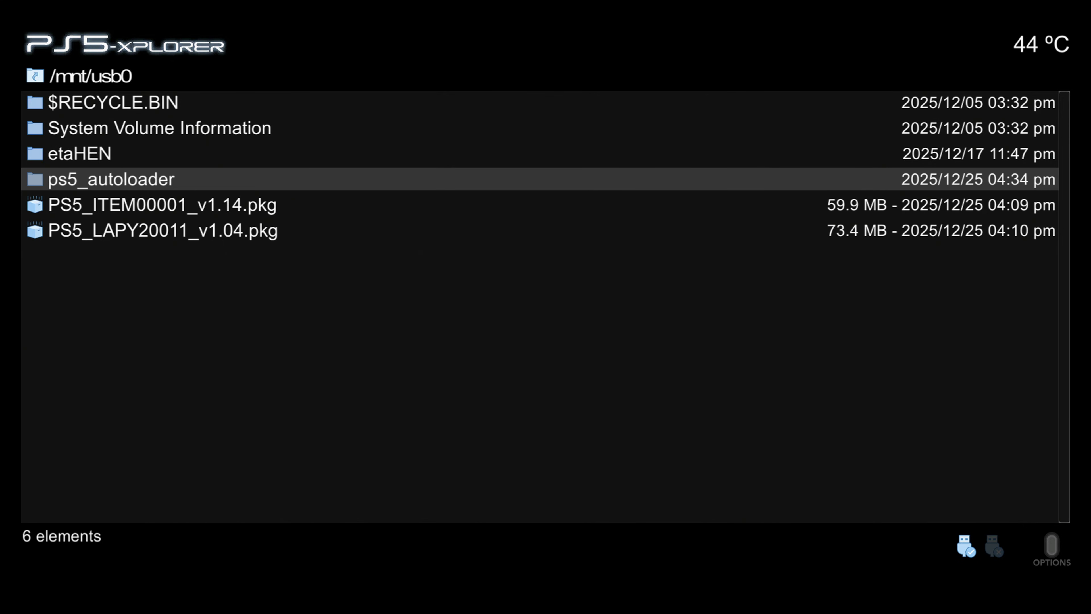
Browse to /data/ps5_autoloader and verify it holds autoload.txt and etaHEN-2.5B.bin.
key(BackSpace)
key(Down)
key(BackSpace)
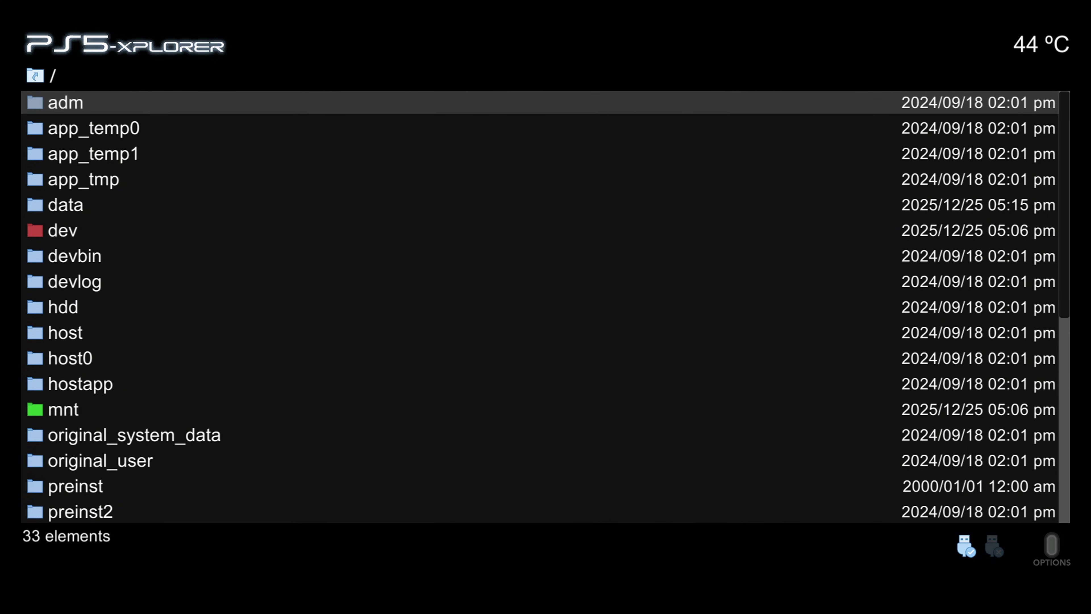
key(Down)
key(Down)
key(Down)
key(Down)
key(Return)
key(Down)
key(Down)
key(Down)
key(Down)
key(Down)
key(Down)
key(Down)
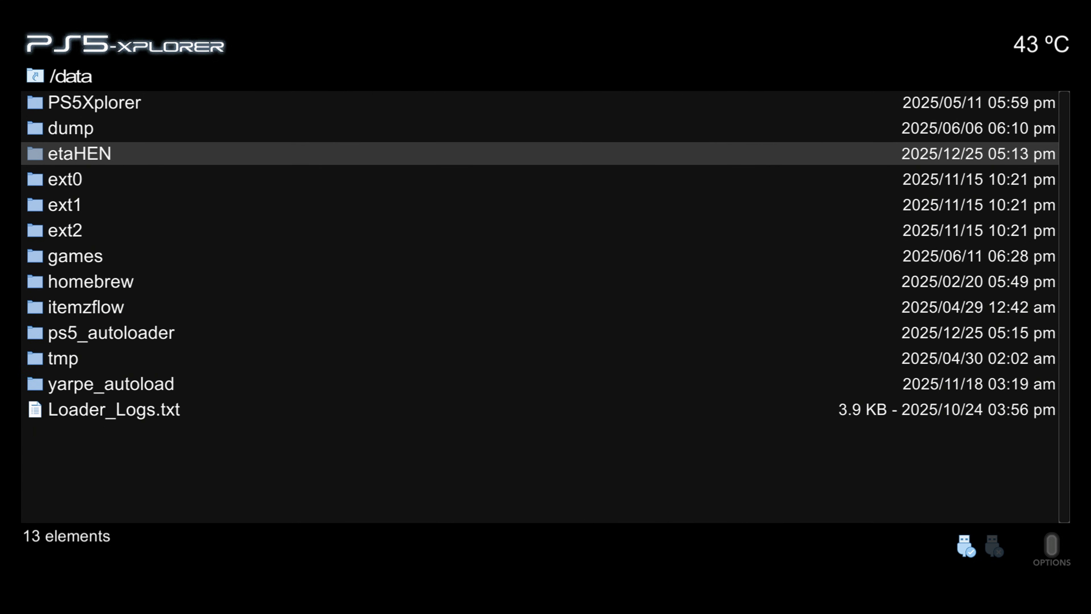
key(Down)
key(Down)
key(Return)
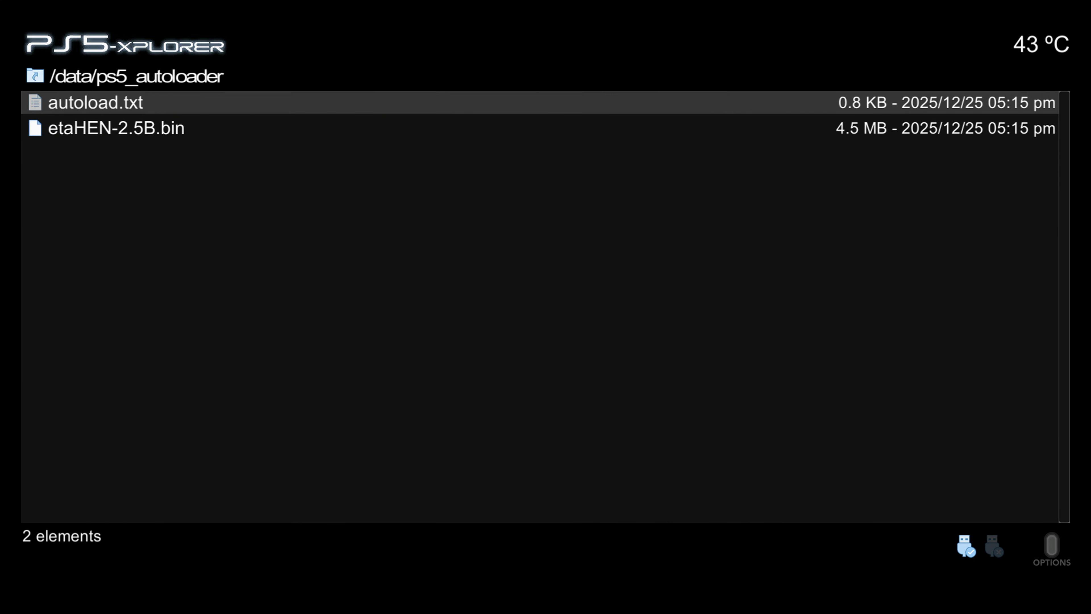
key(Down)
key(Up)
key(Down)
key(Up)
key(Down)
key(Up)
key(Down)
key(Up)
key(Down)
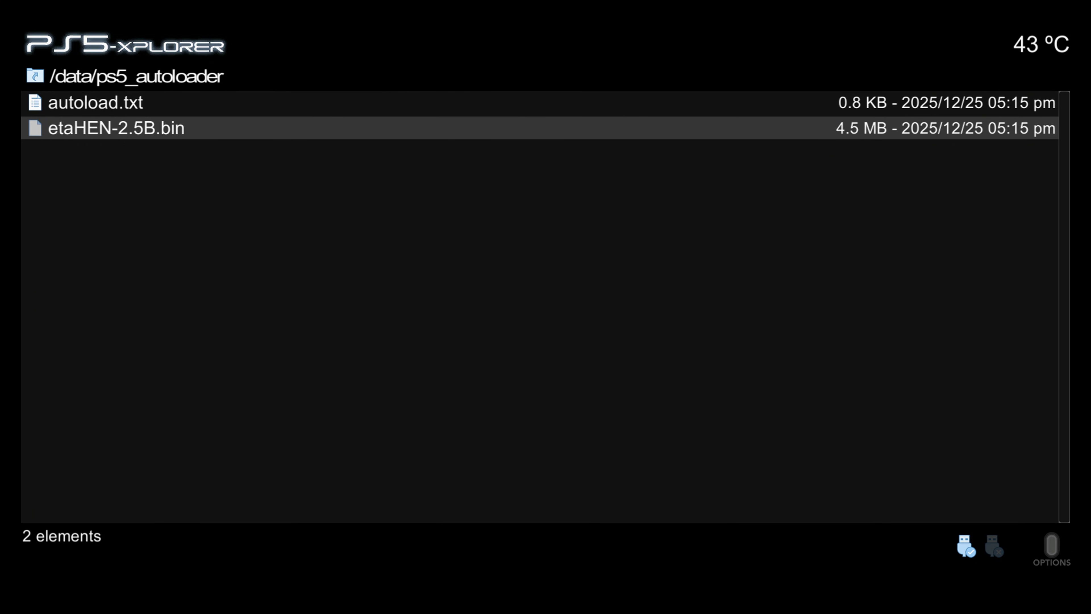
key(BackSpace)
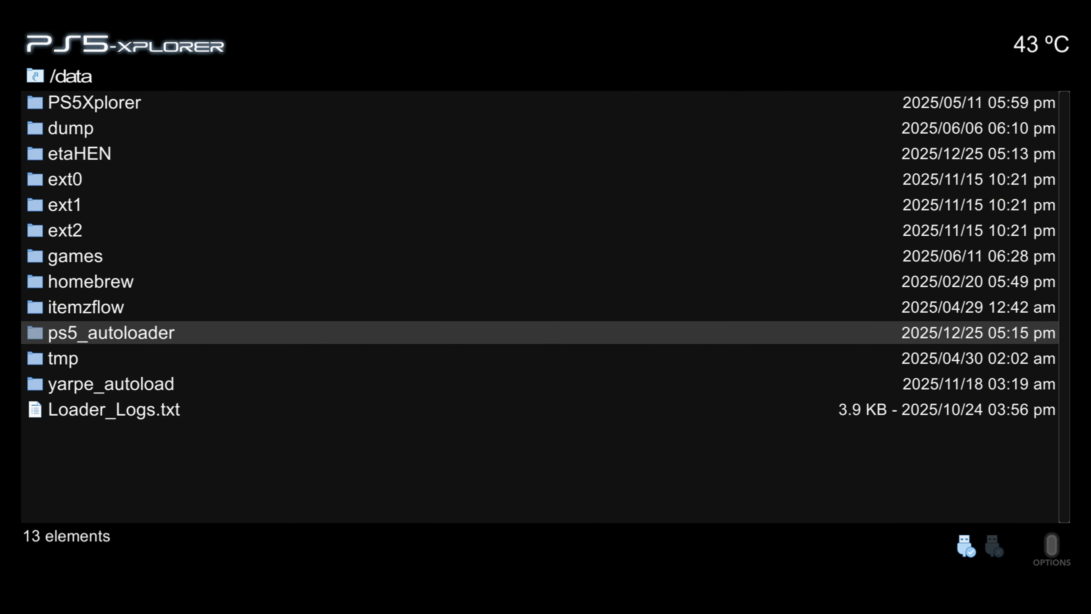
Close PS5-Xplorer from the control centre's app switcher.
key(Home)
key(Right)
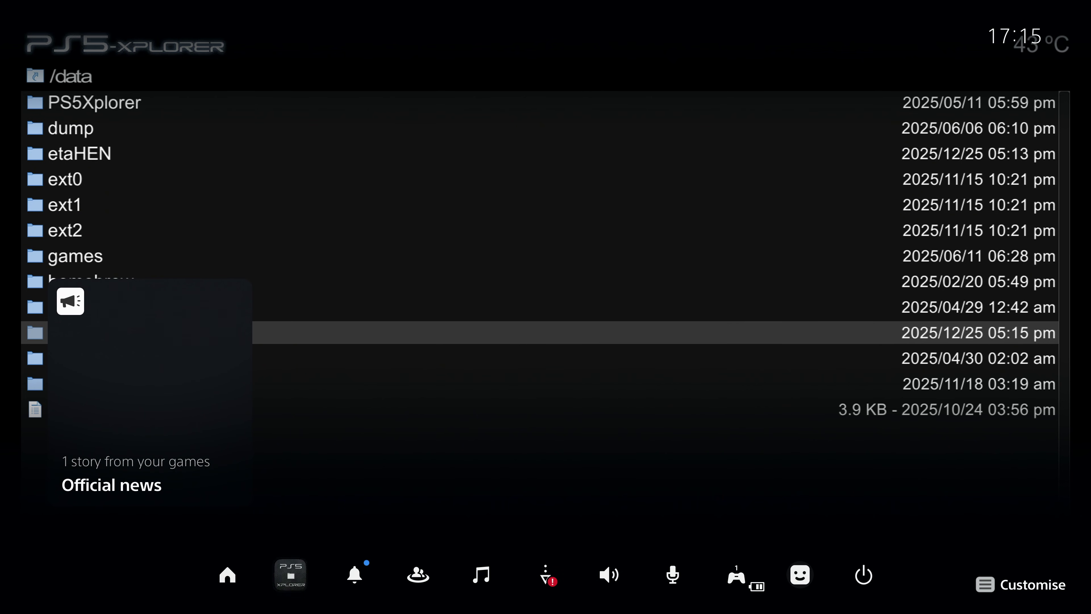
key(Return)
key(Menu)
key(Down)
key(Down)
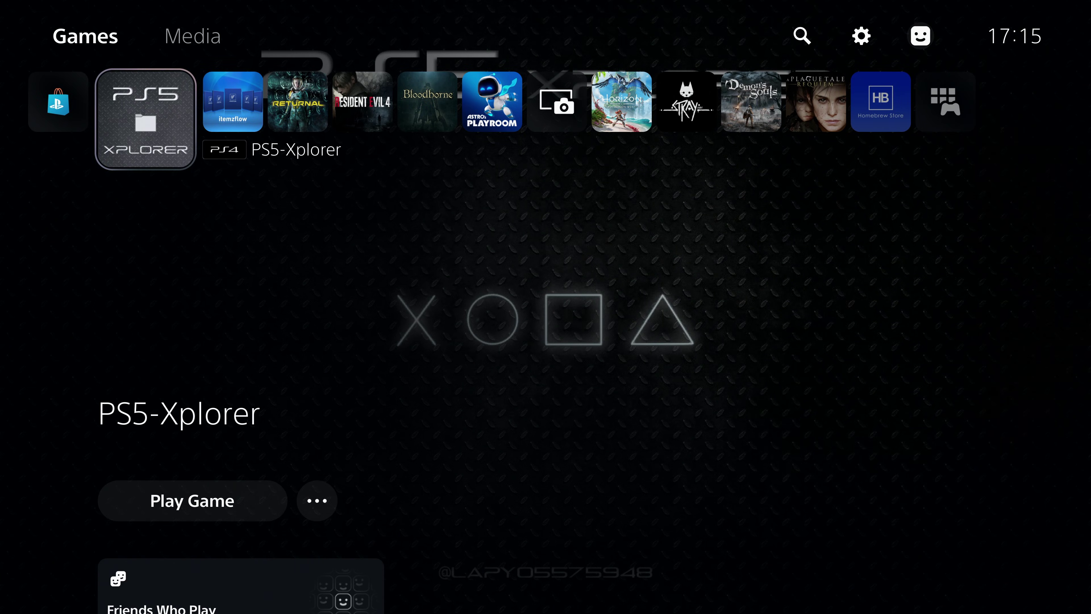
Open Cheats (WIP) in the etaHEN Toolbox, showing "No Game is open".
key(Right)
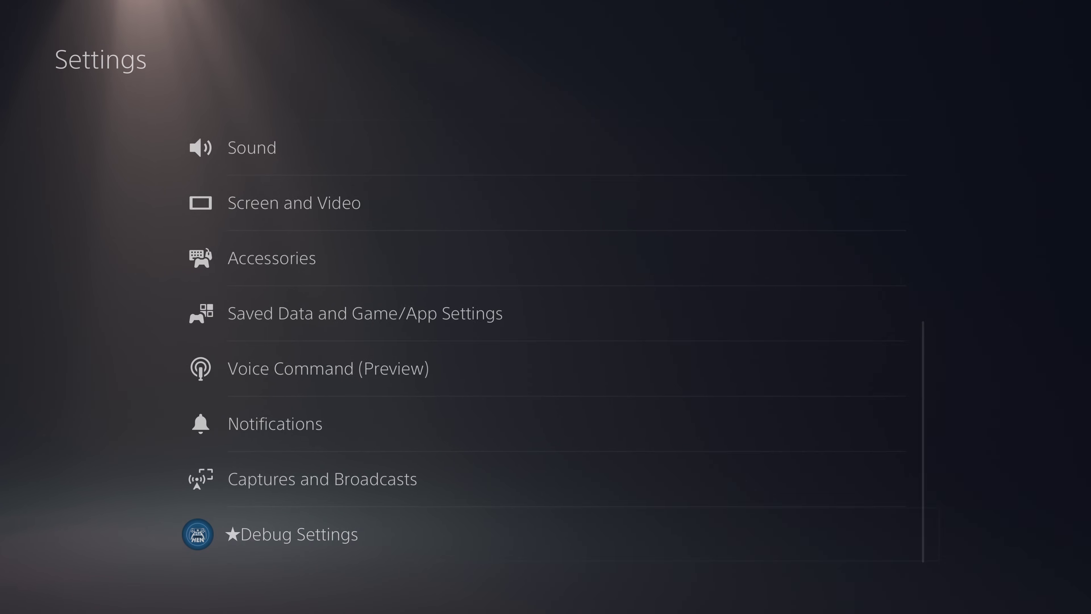
key(Down)
key(Down)
key(Down)
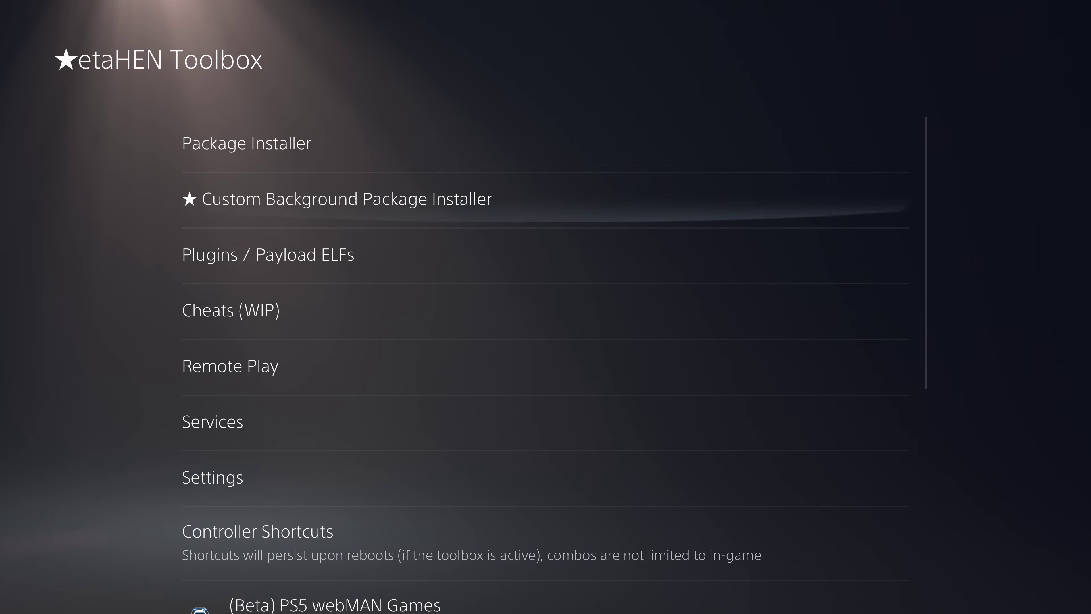
key(Return)
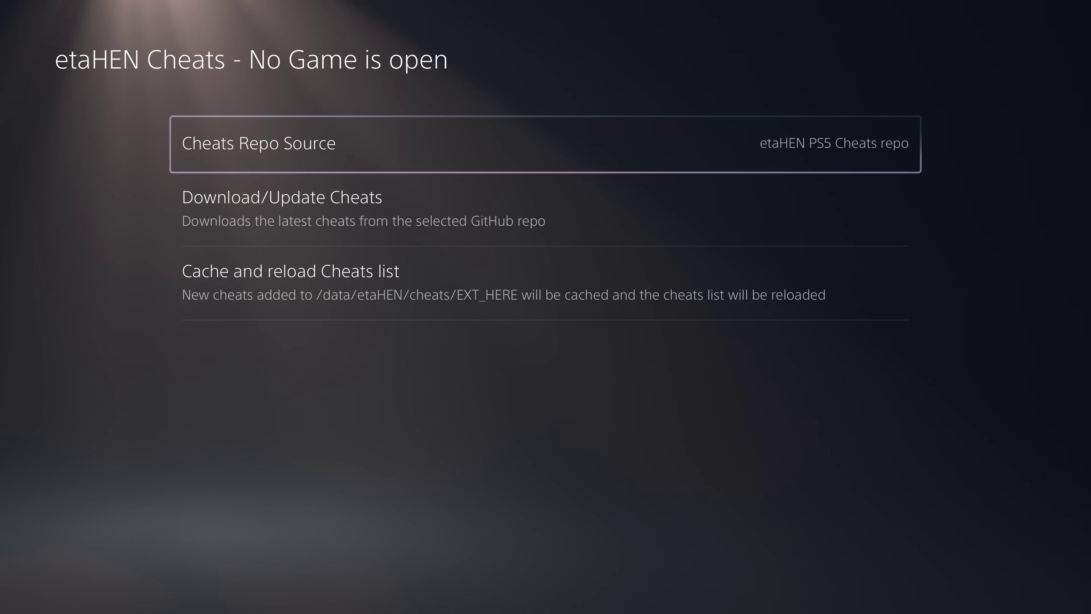
Set the Cheats Repo Source to GoldHEN PS4 Cheats repo.
key(Return)
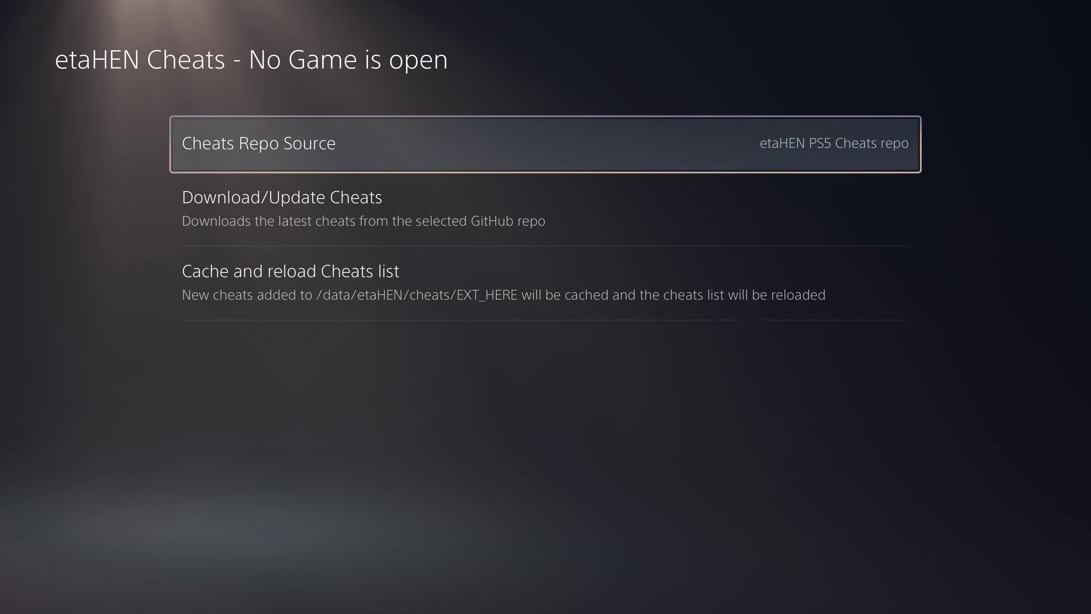
key(Down)
key(Return)
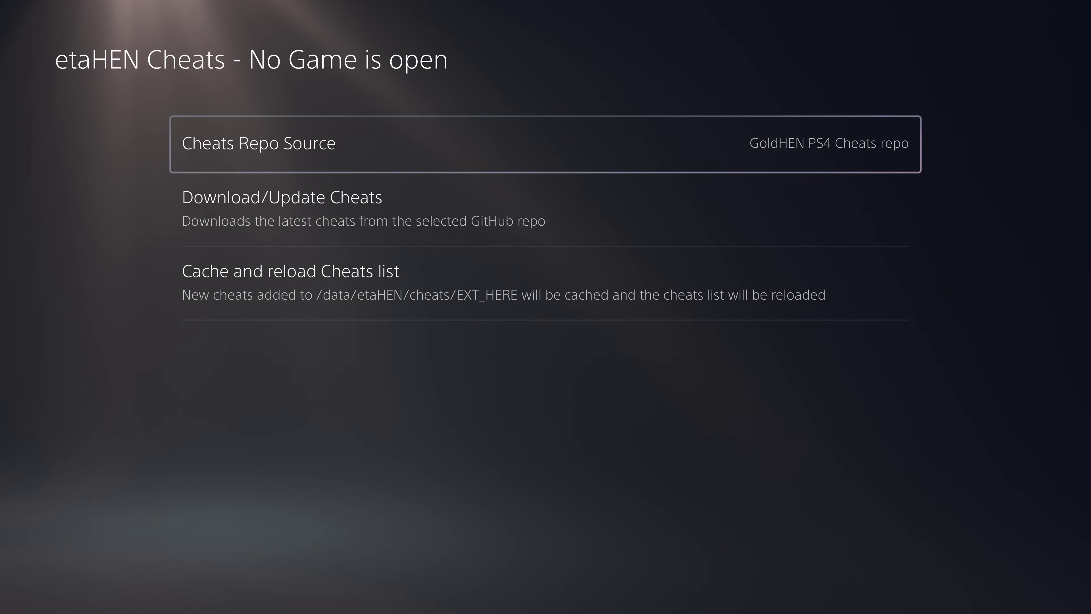
key(Down)
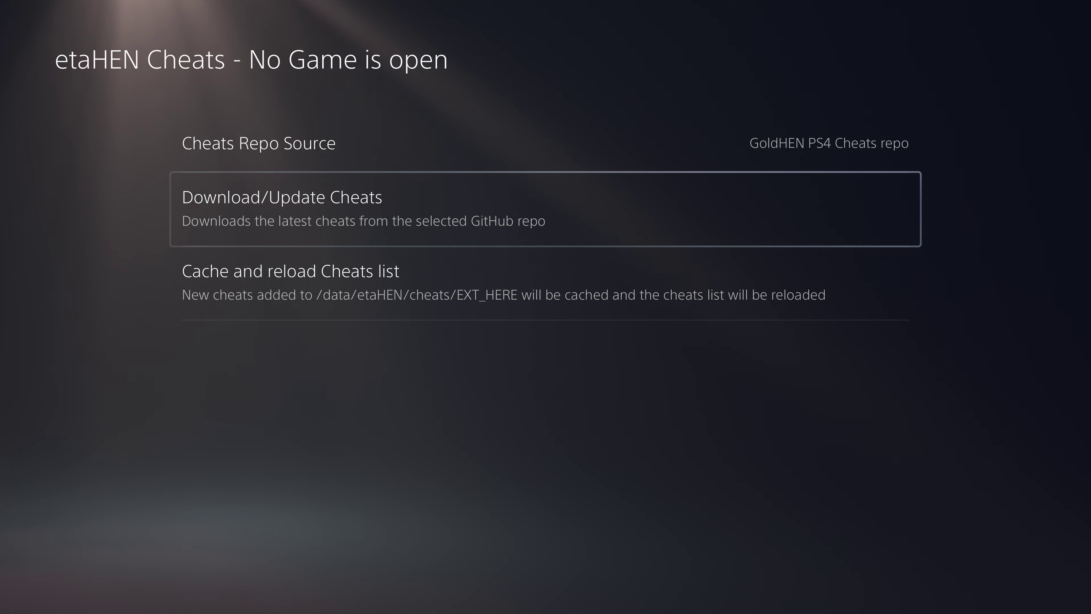
key(Up)
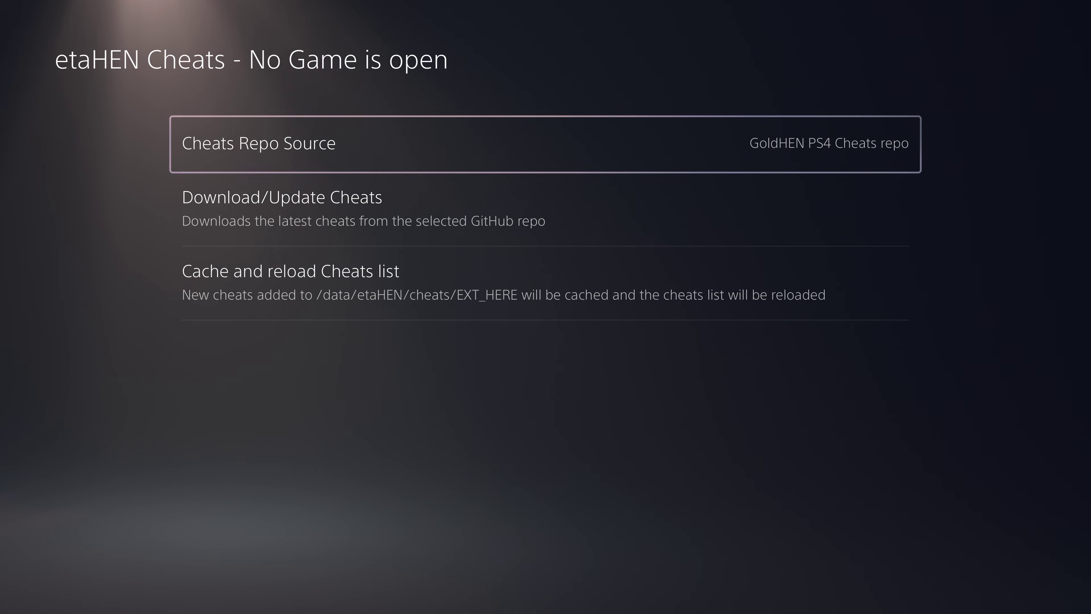
Recheck the repo source list, keep GoldHEN PS4 Cheats repo, and return to the toolbox list.
key(Return)
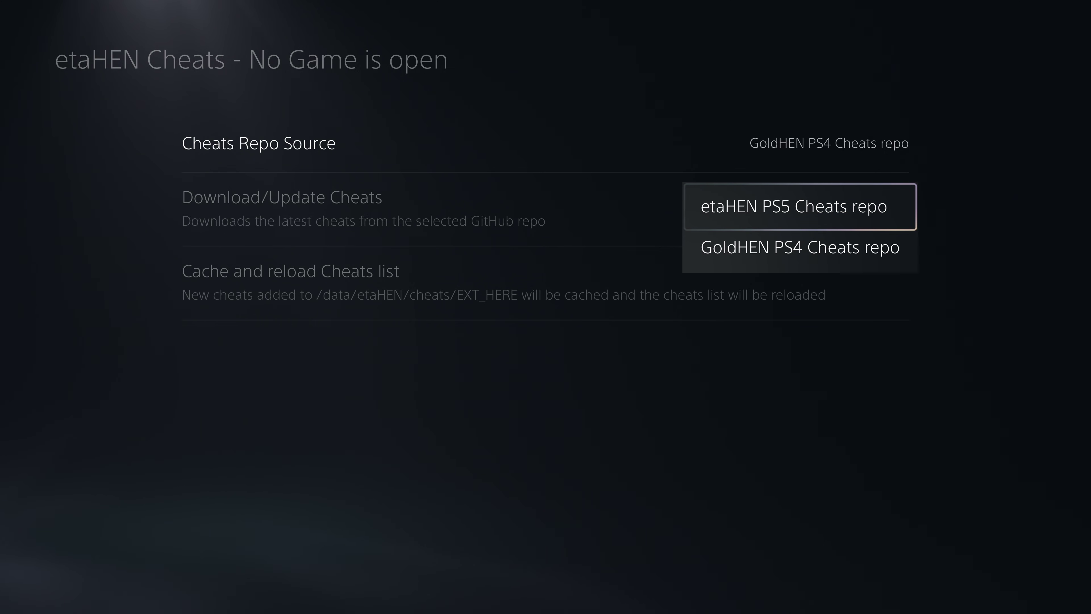
key(Down)
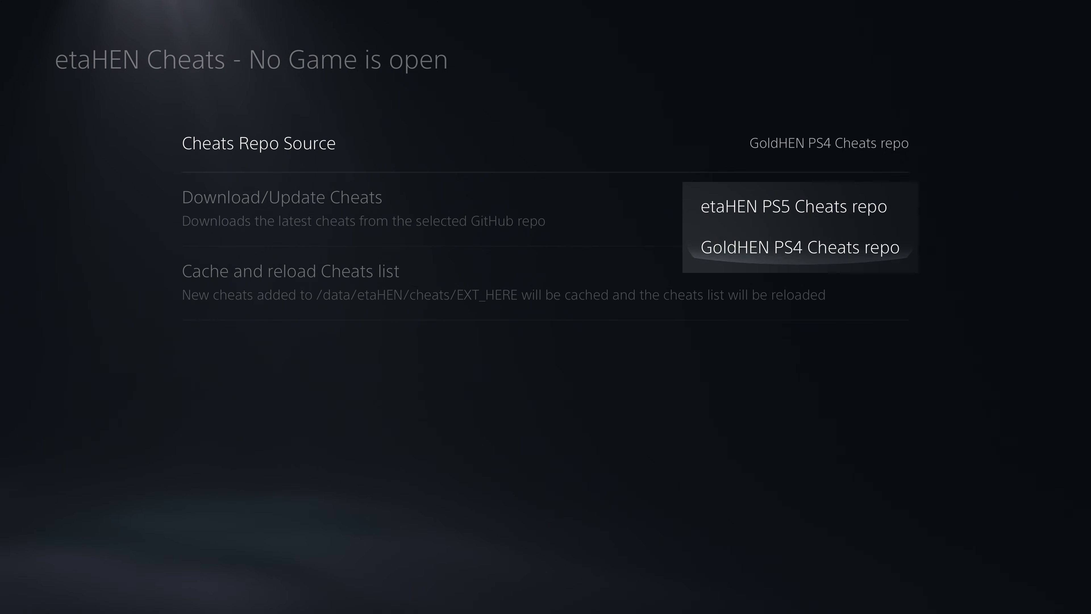
key(Up)
key(Down)
key(Up)
key(Down)
key(Up)
key(Down)
key(Return)
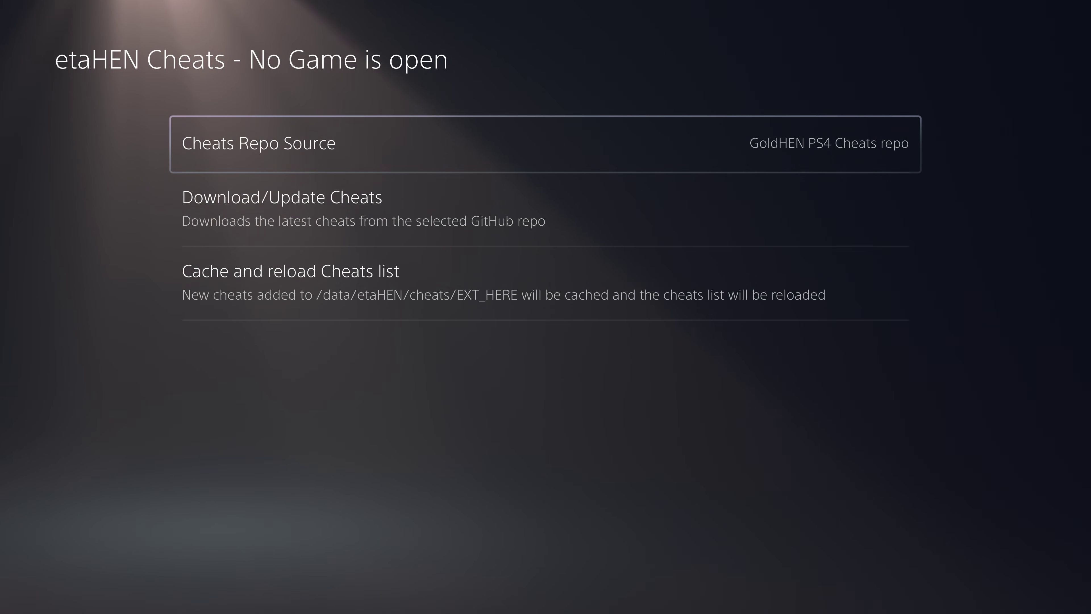
key(Down)
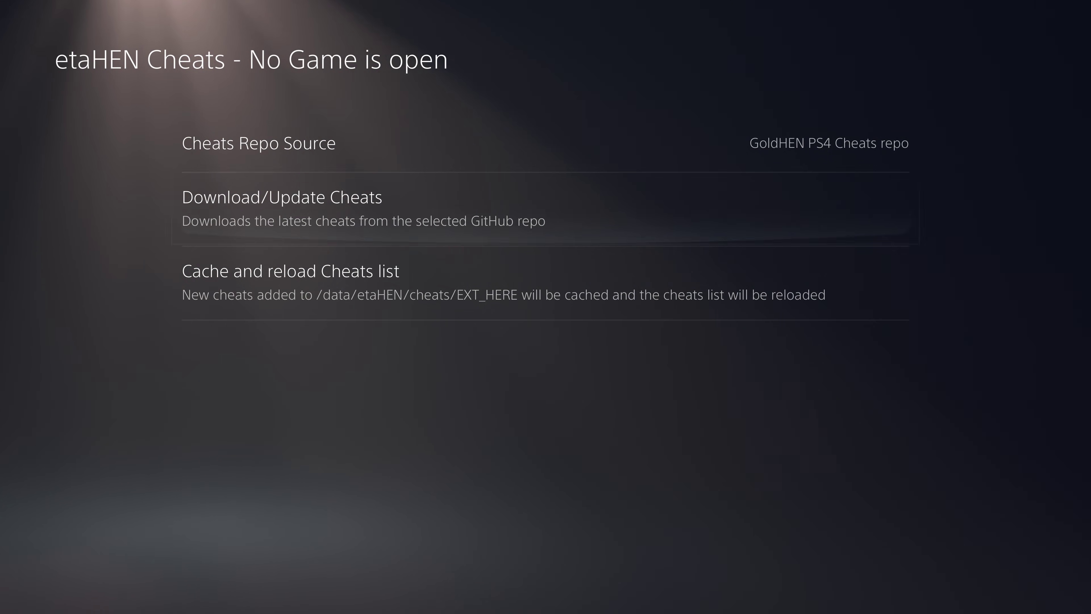
key(Up)
key(Escape)
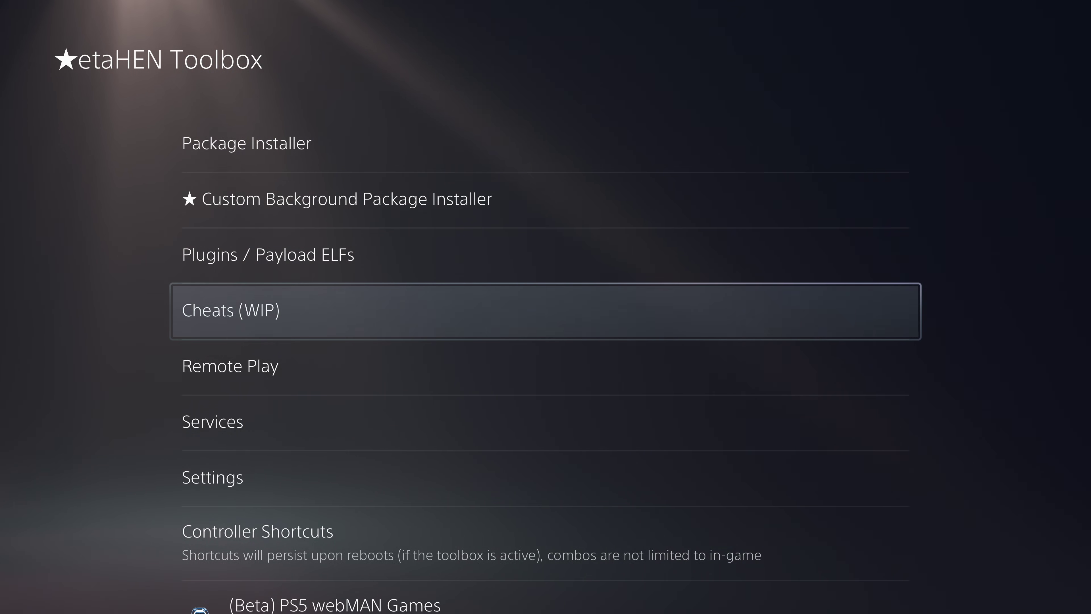
key(Down)
key(Down)
key(Down)
Open the toolbox Settings page and the Adjust Fan Threshold keypad.
key(Return)
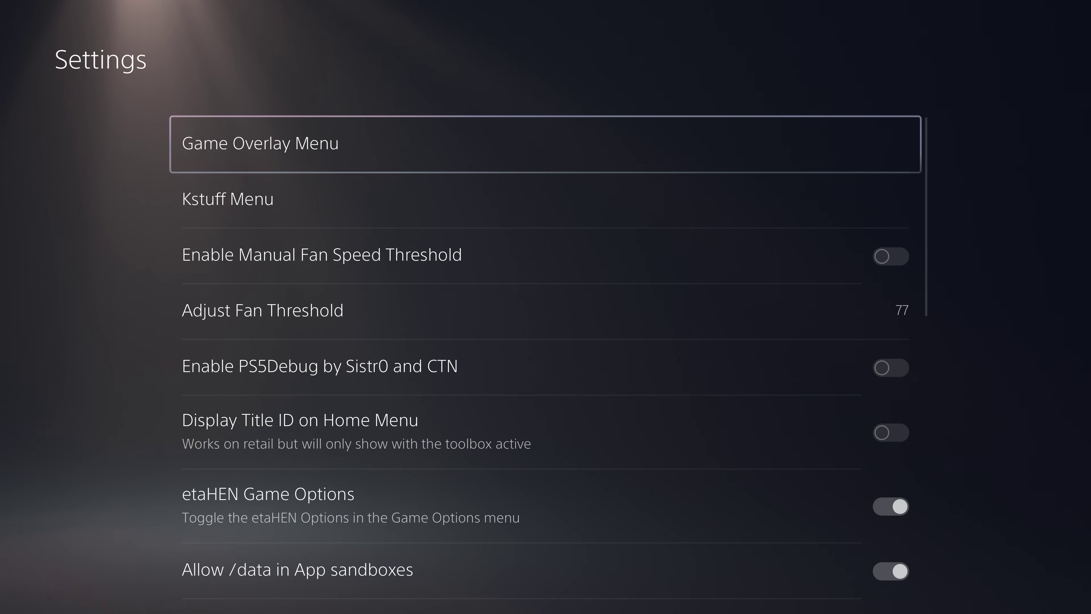
key(Down)
key(Down)
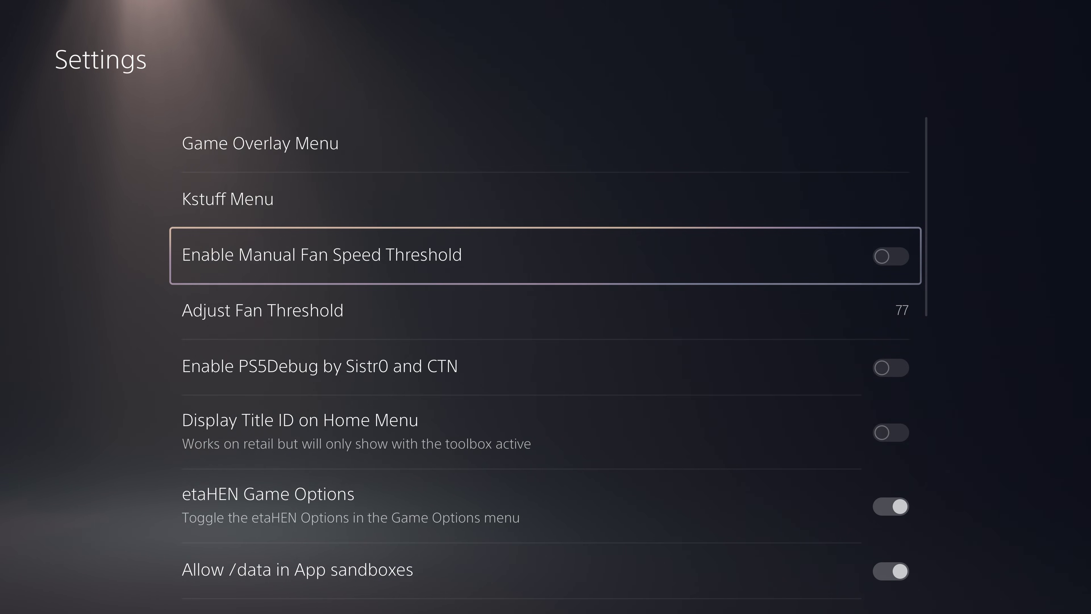
key(Down)
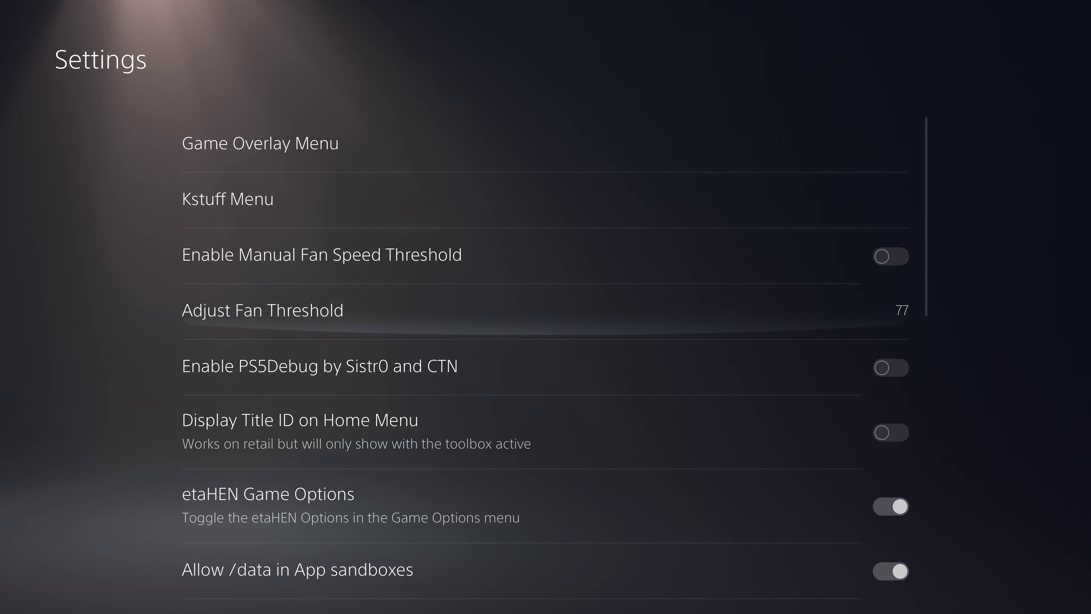
key(Return)
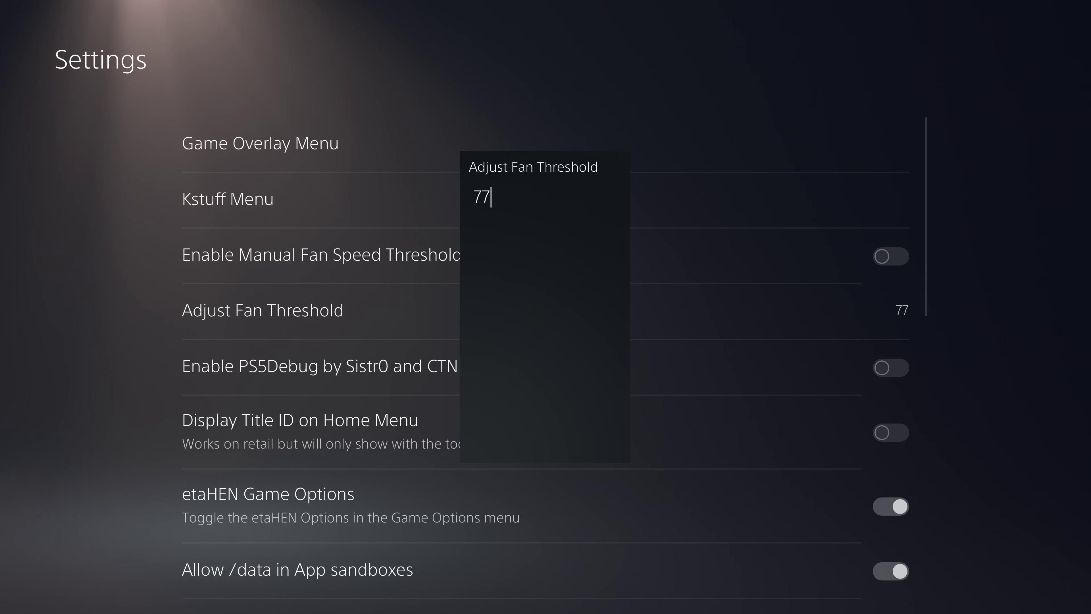
Close the fan threshold keypad without changes, leaving the threshold at 77.
key(Down)
key(Up)
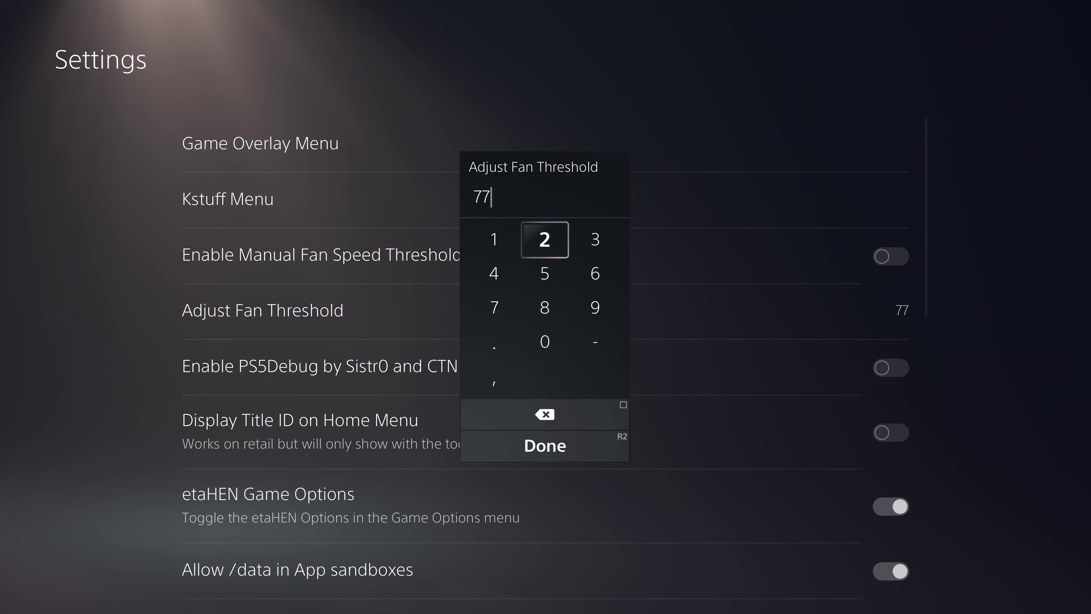
key(Down)
key(Down)
key(Down)
key(Up)
key(Up)
key(Up)
key(Down)
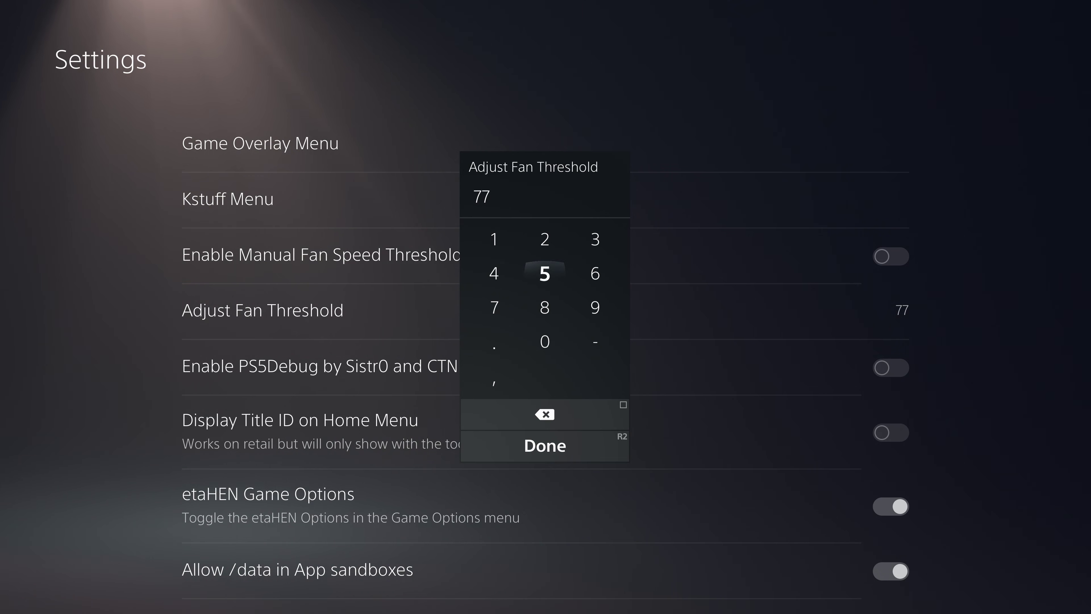
key(Down)
key(Up)
key(Up)
key(Left)
key(Right)
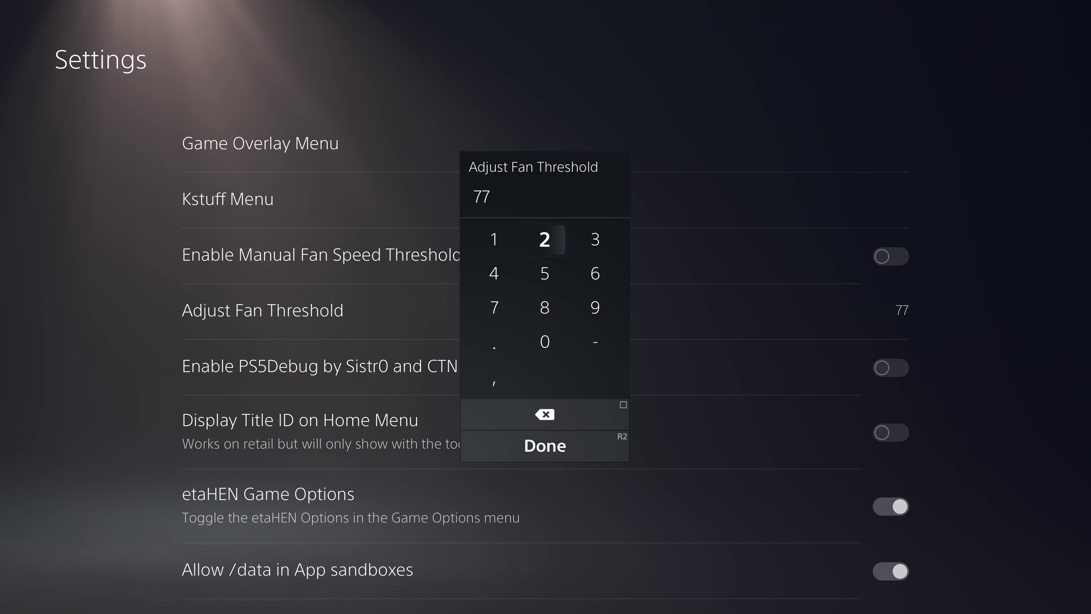
key(Right)
key(Down)
key(Left)
key(Up)
key(Left)
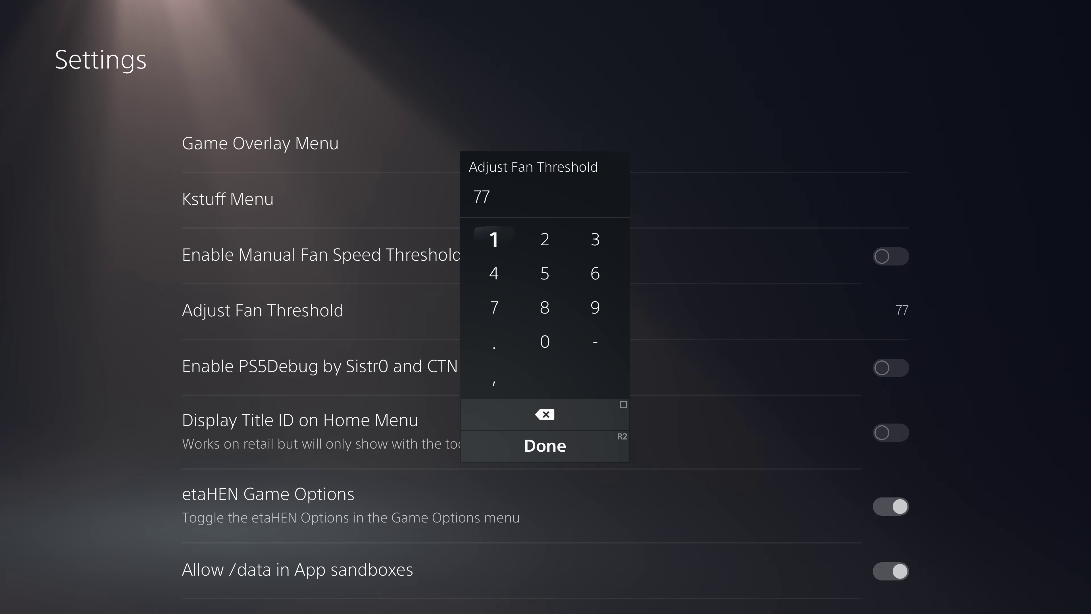
key(Escape)
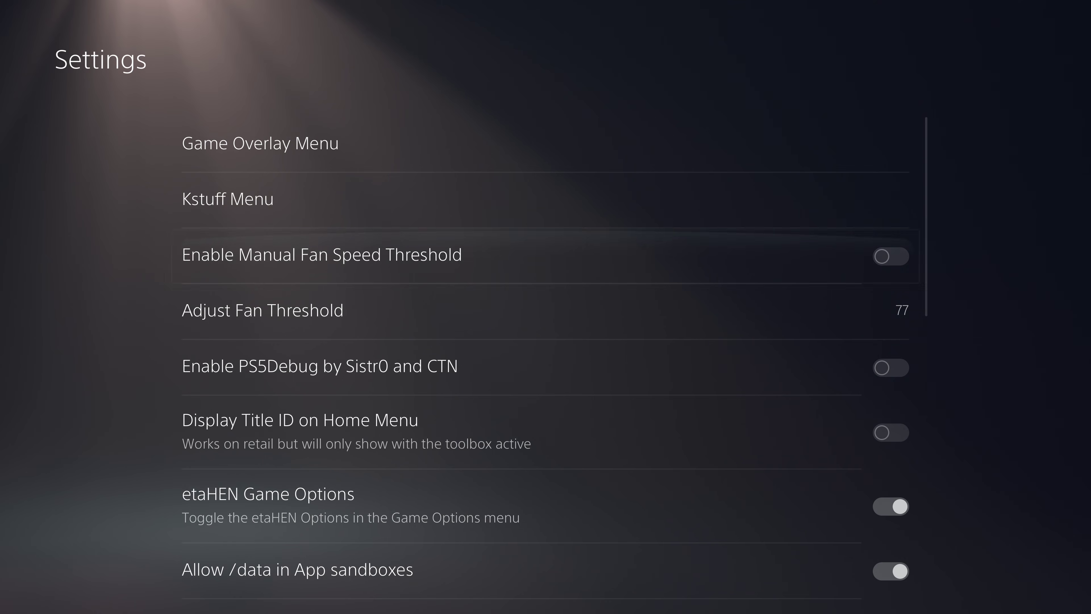
key(Up)
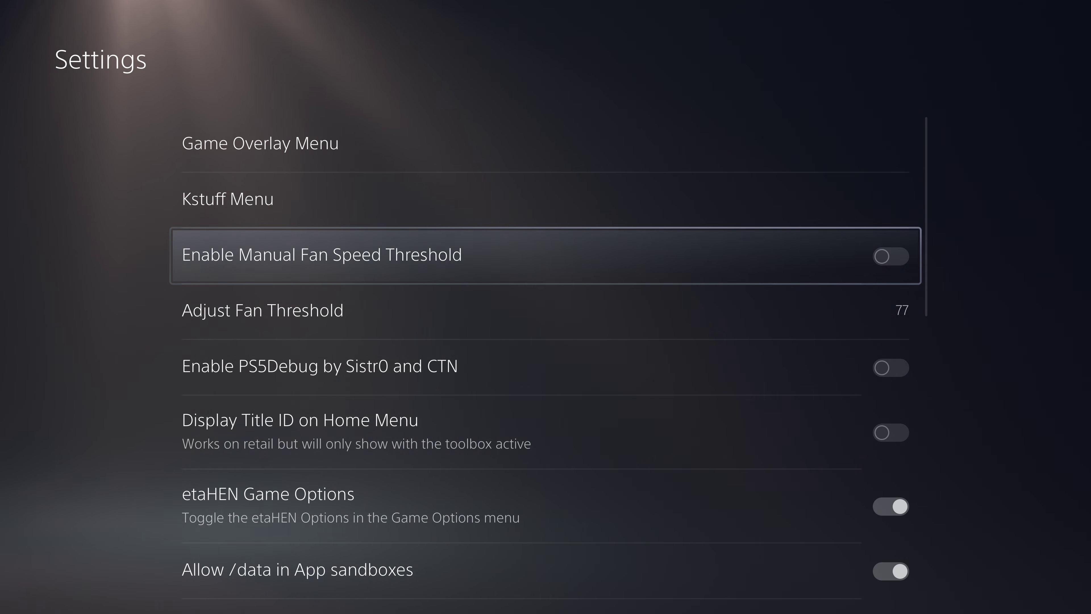
key(Up)
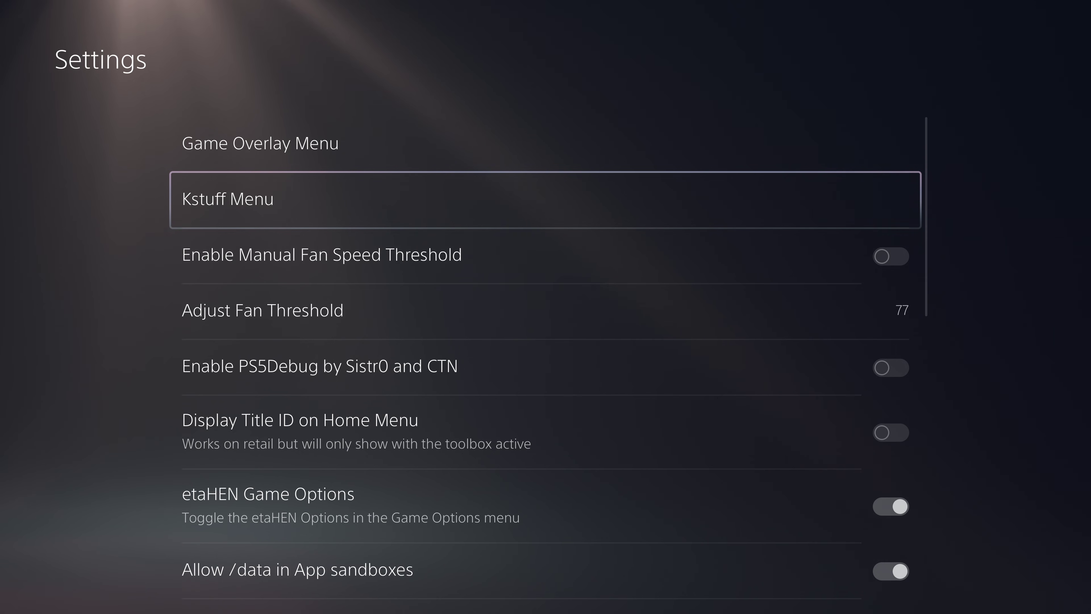
In the Kstuff Menu, turn on pausing Kstuff on game launch.
key(Return)
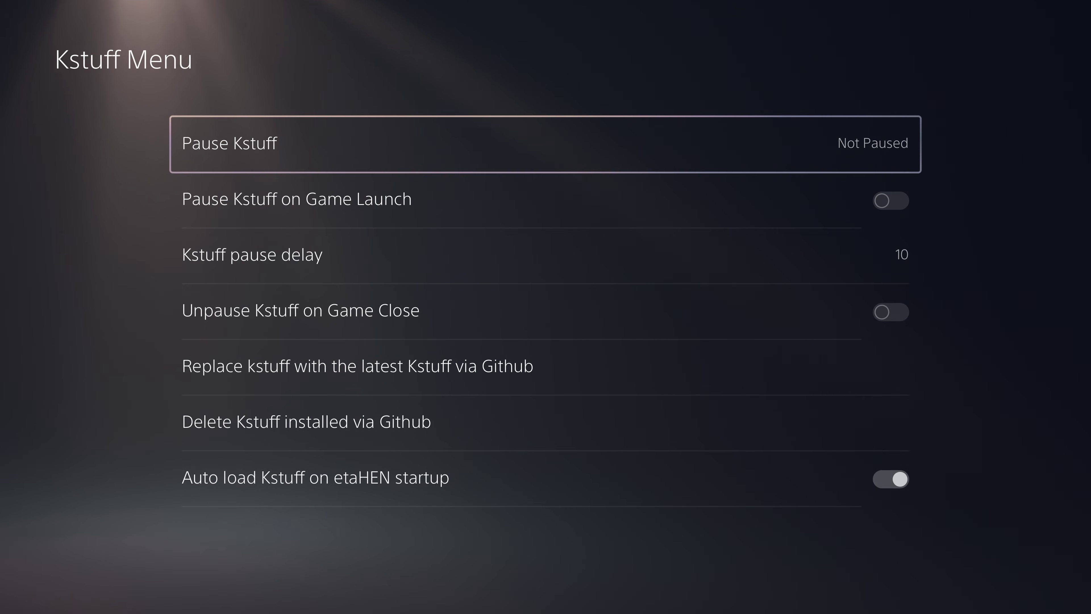
key(Down)
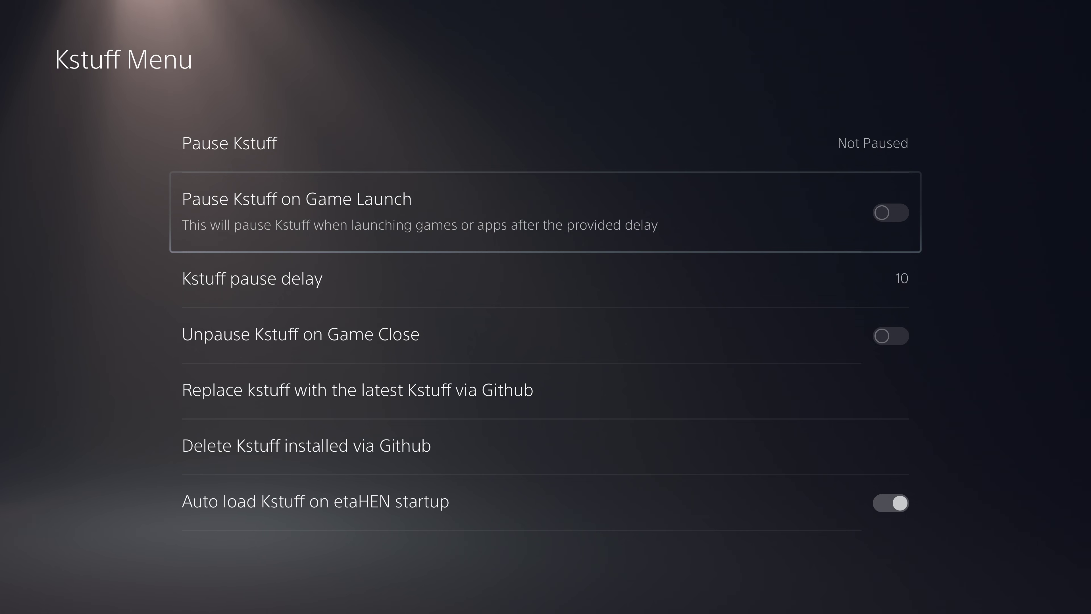
key(Return)
key(Down)
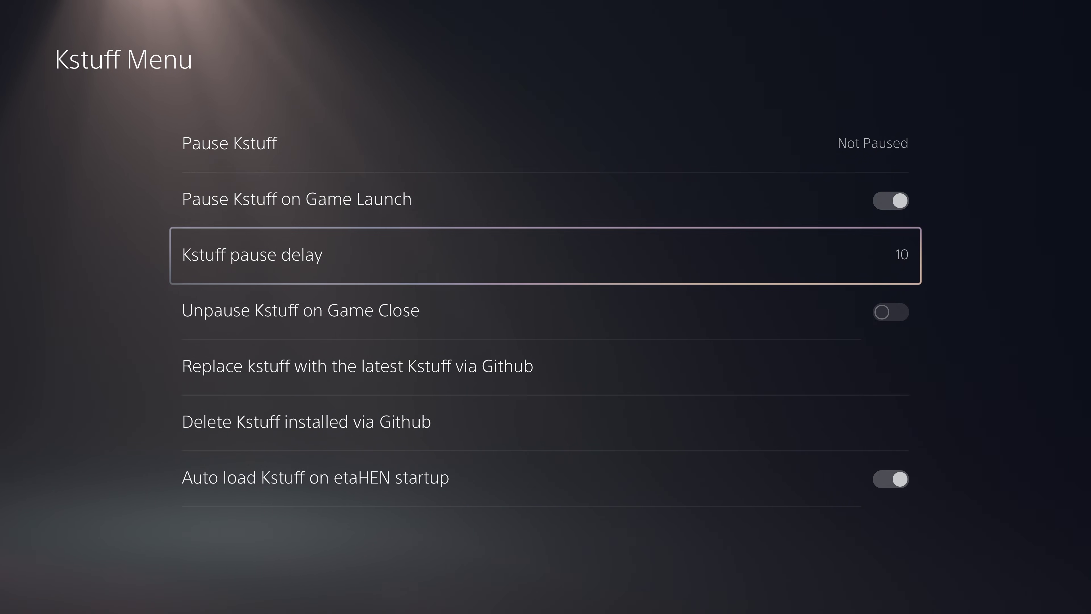
Close the Kstuff pause delay keypad, leaving the delay at 10.
key(Return)
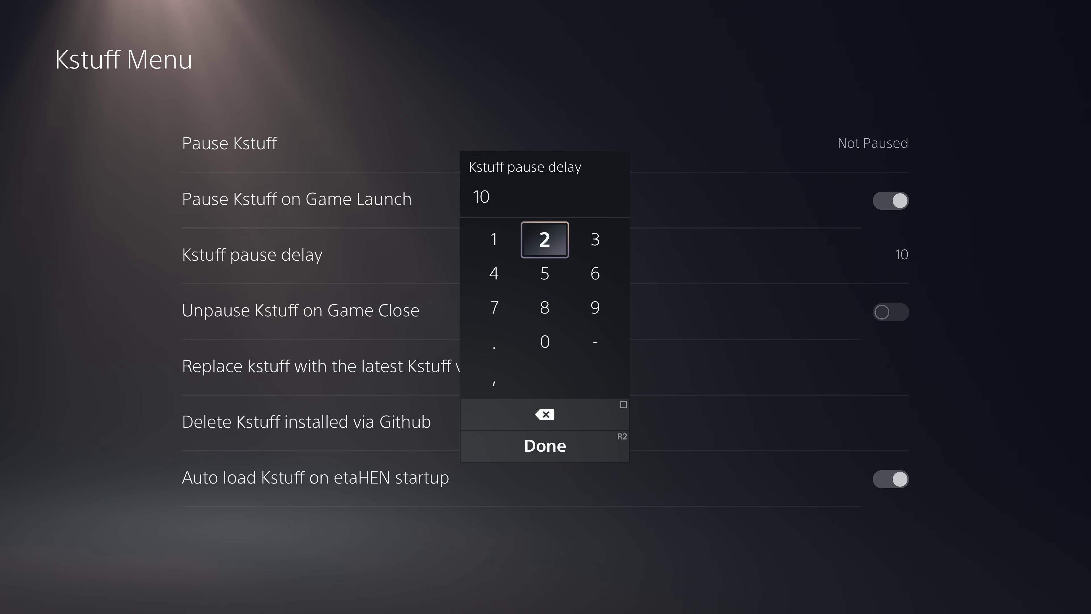
key(Left)
key(Right)
key(Right)
key(Down)
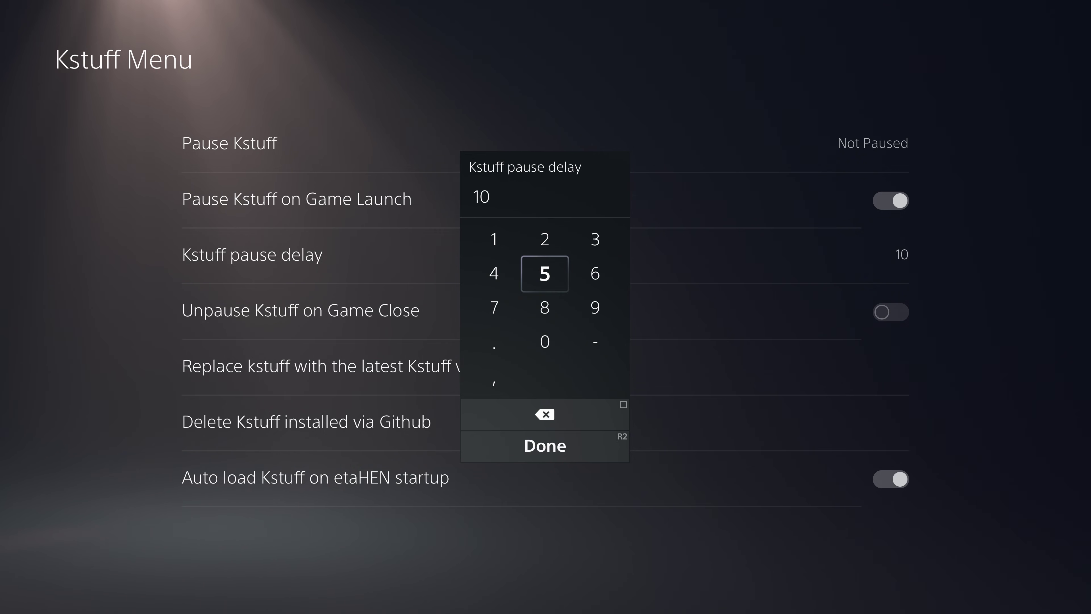
key(Down)
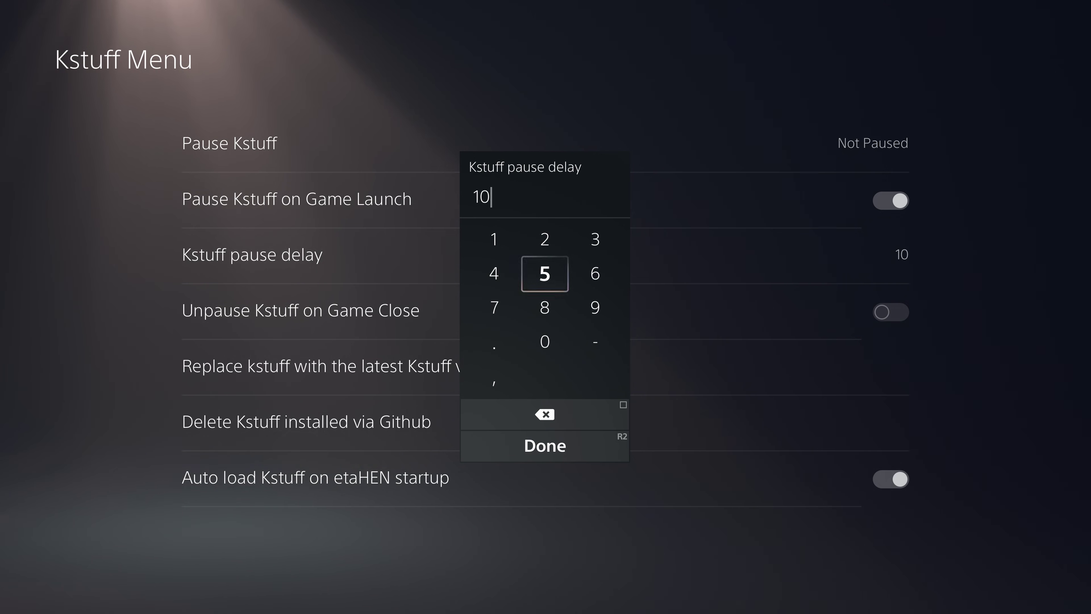
key(Left)
key(Right)
key(Up)
key(Left)
key(Right)
key(Right)
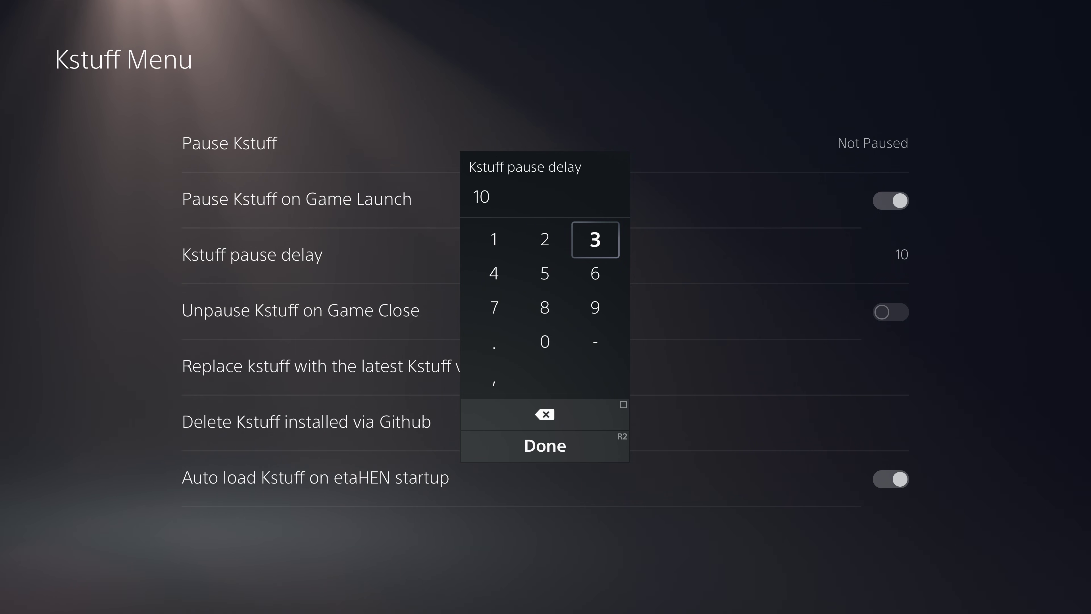
key(Escape)
Enable Unpause Kstuff on Game Close and return to the Settings list.
key(Down)
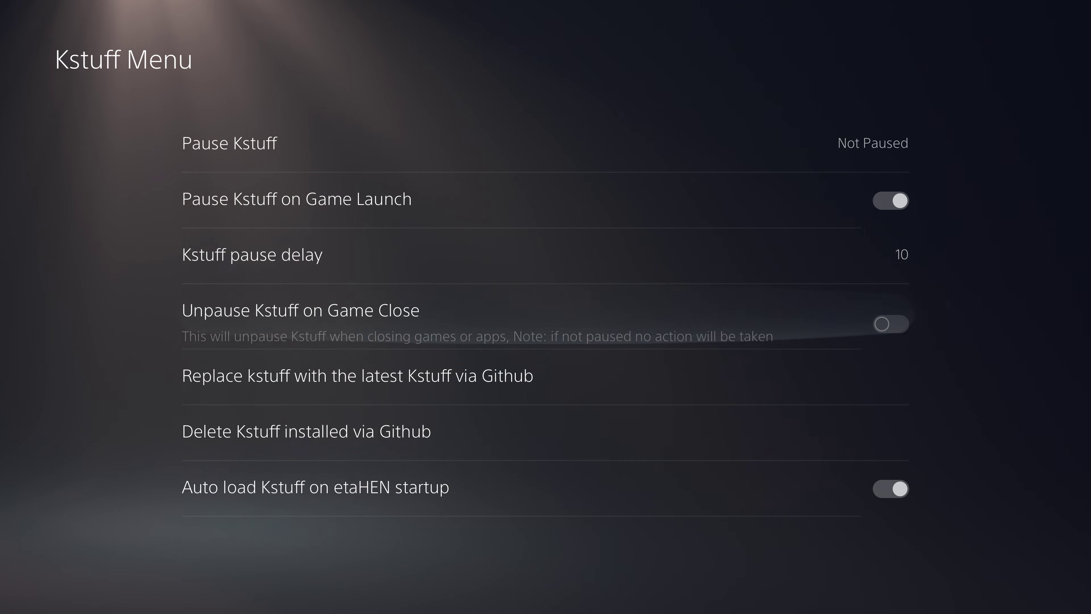
key(Up)
key(Up)
key(Down)
key(Down)
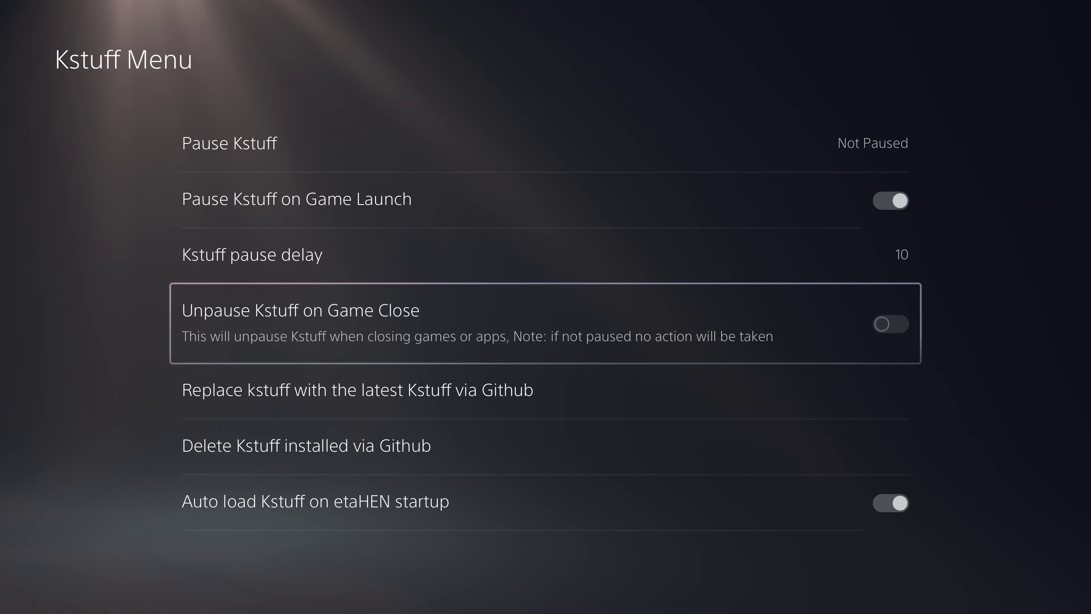
key(Return)
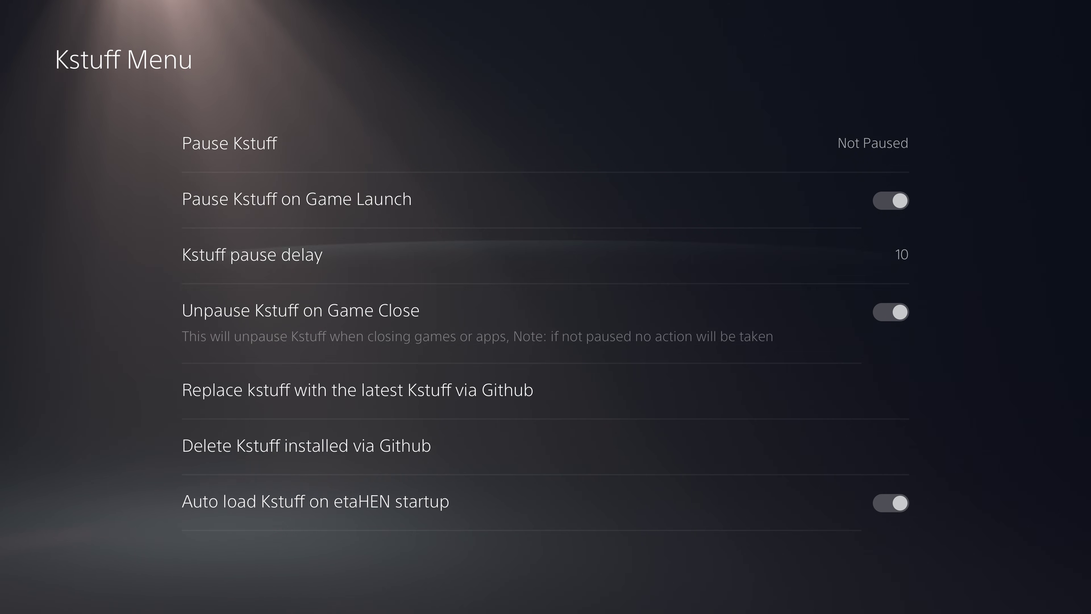
key(Up)
key(Up)
key(Escape)
key(Down)
key(Down)
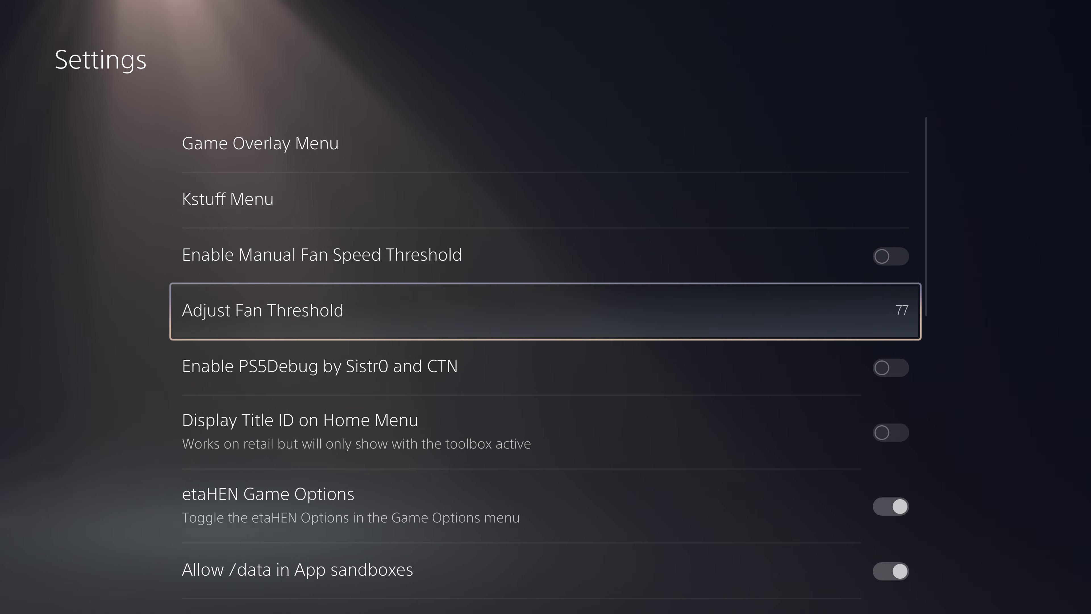
Leave the toolbox, start ItemzFlow, and launch Returnal from its game library.
key(Up)
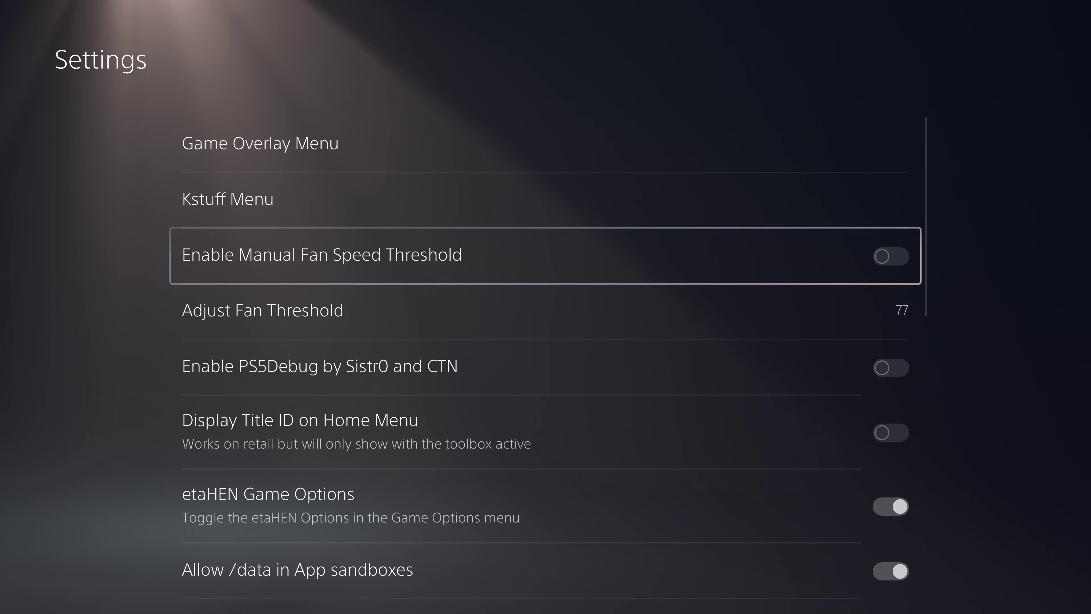
key(Escape)
key(Escape)
key(Escape)
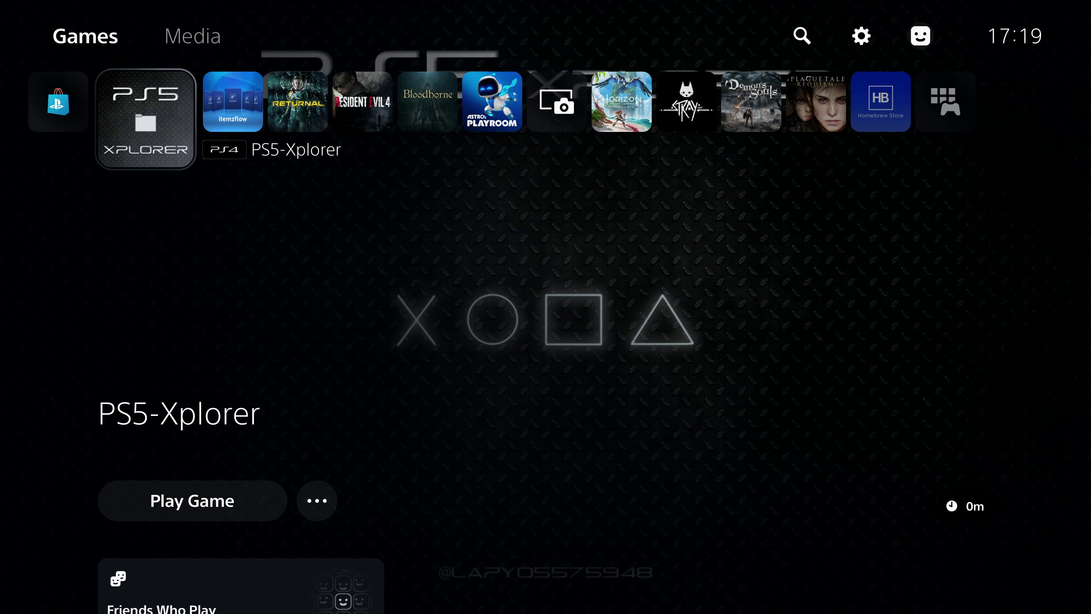
key(Right)
key(Right)
key(Left)
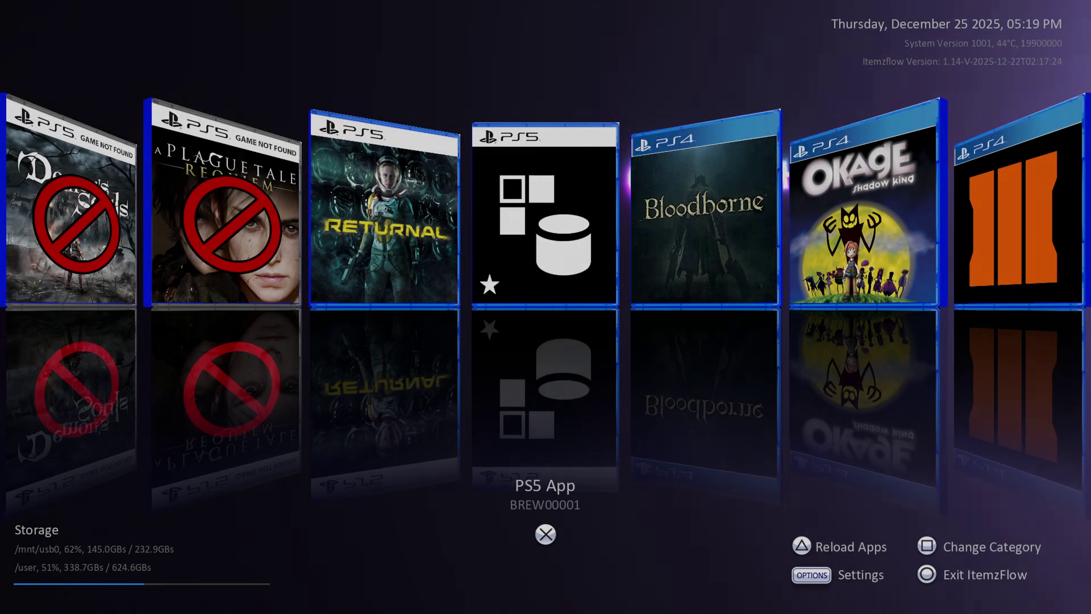
key(Left)
key(Return)
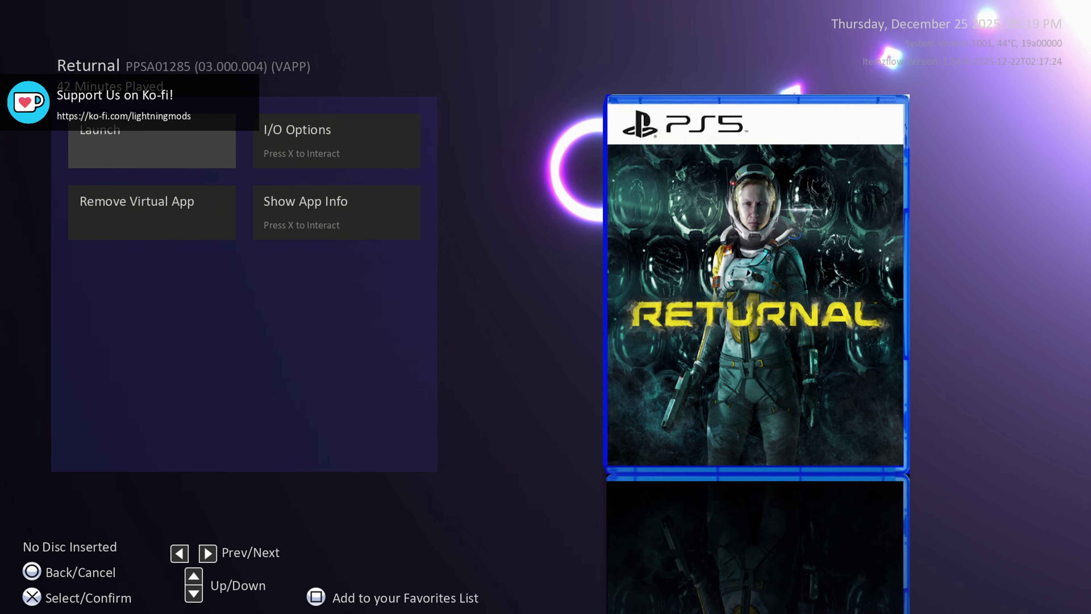
key(Return)
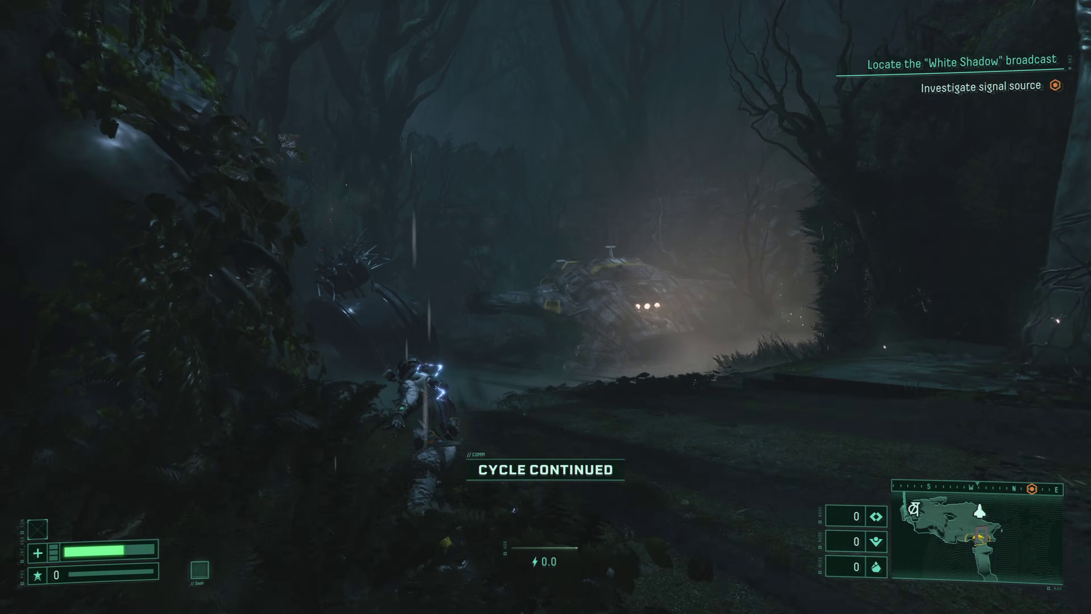
Close Returnal through its game options in the control centre.
key(shift)
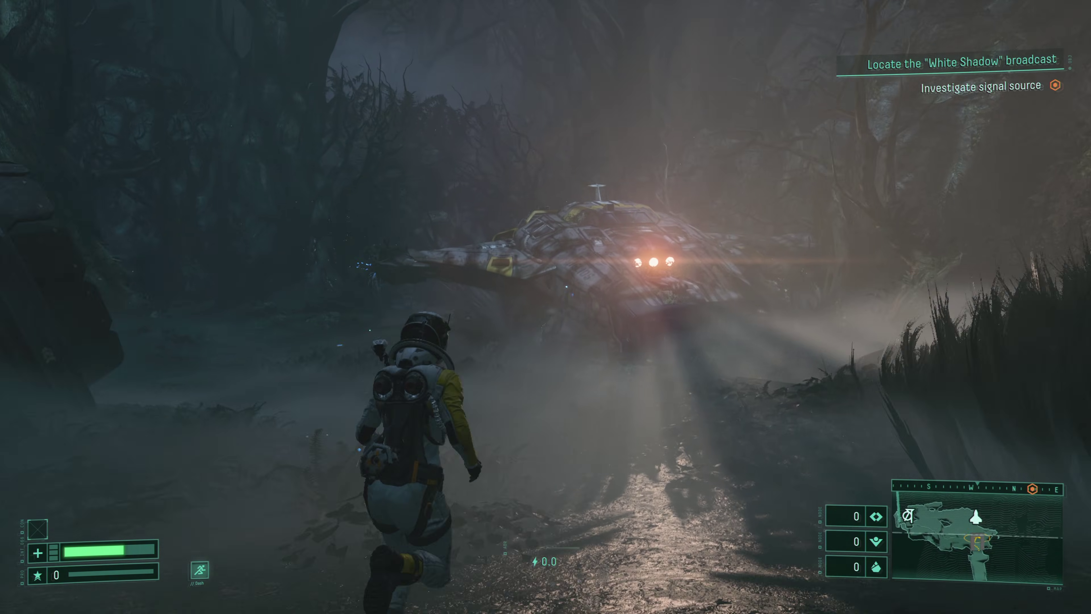
key(super)
key(Left)
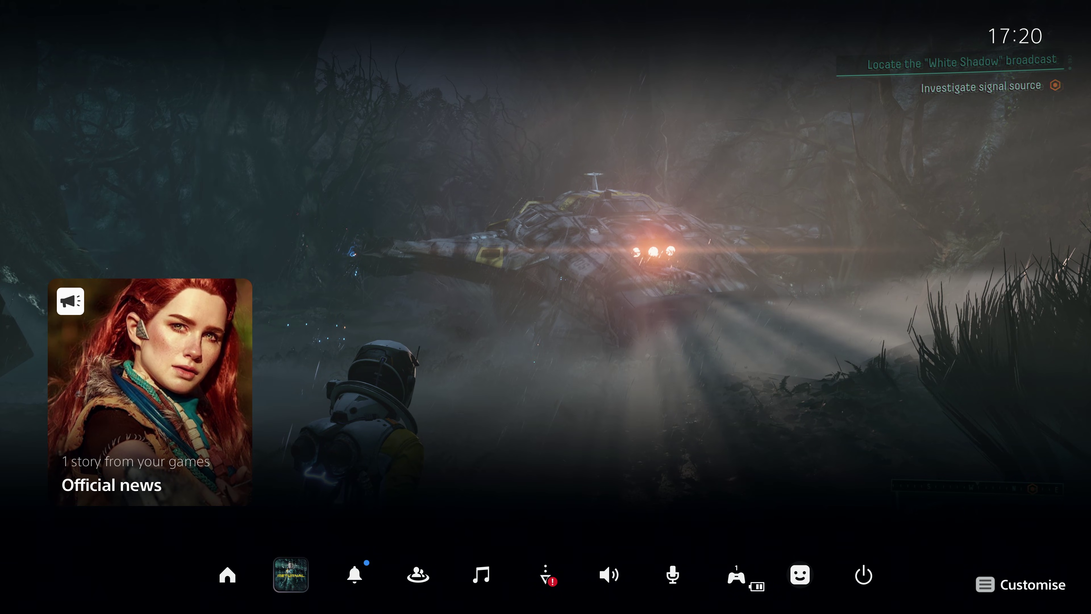
key(Return)
key(Menu)
key(Escape)
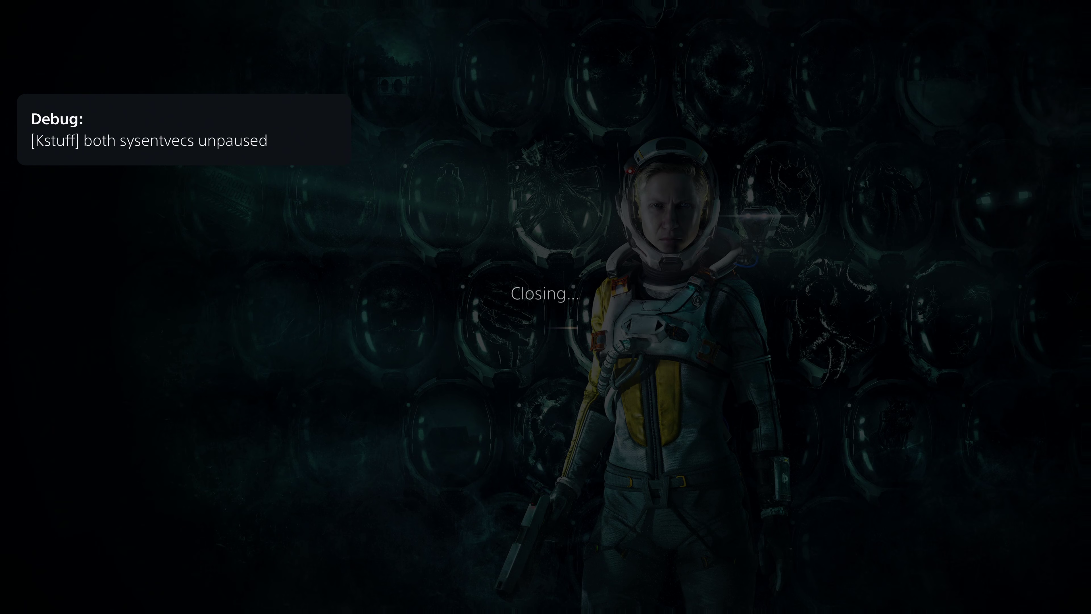
Browse the neighbouring home-screen games, then settle back on Returnal's hub.
key(Right)
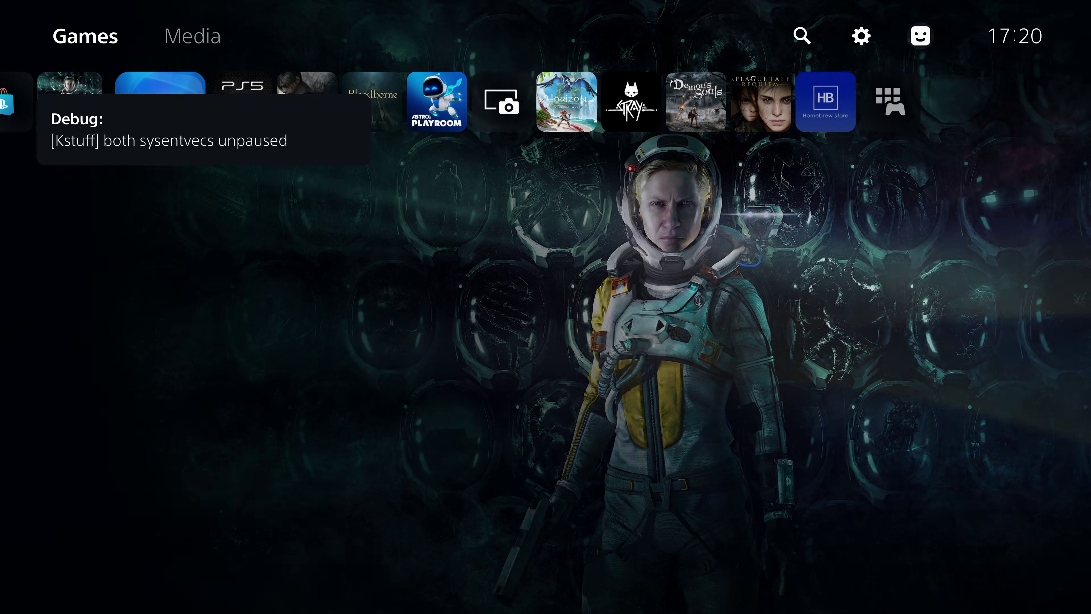
key(Right)
key(Left)
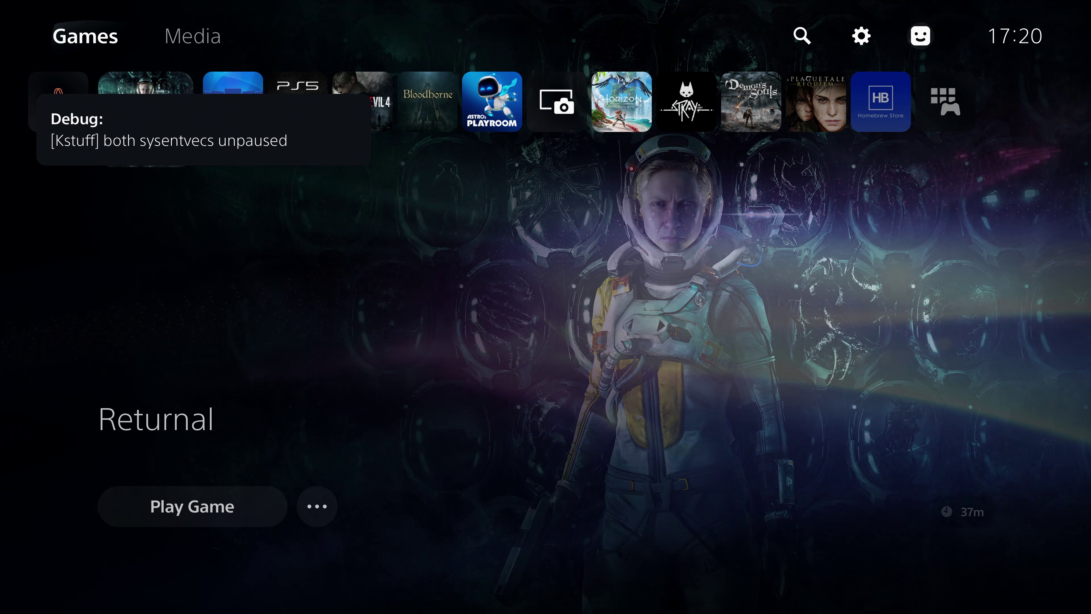
key(Up)
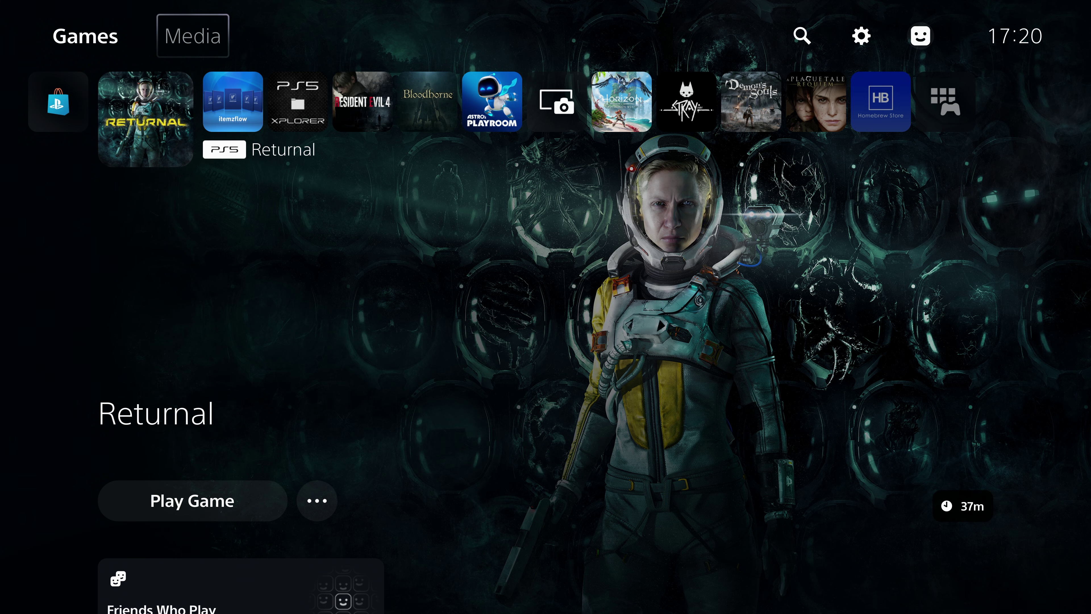
Browse the home-screen sections and games row, ending back on Returnal.
key(Left)
key(Right)
key(Right)
key(Right)
key(Left)
key(Left)
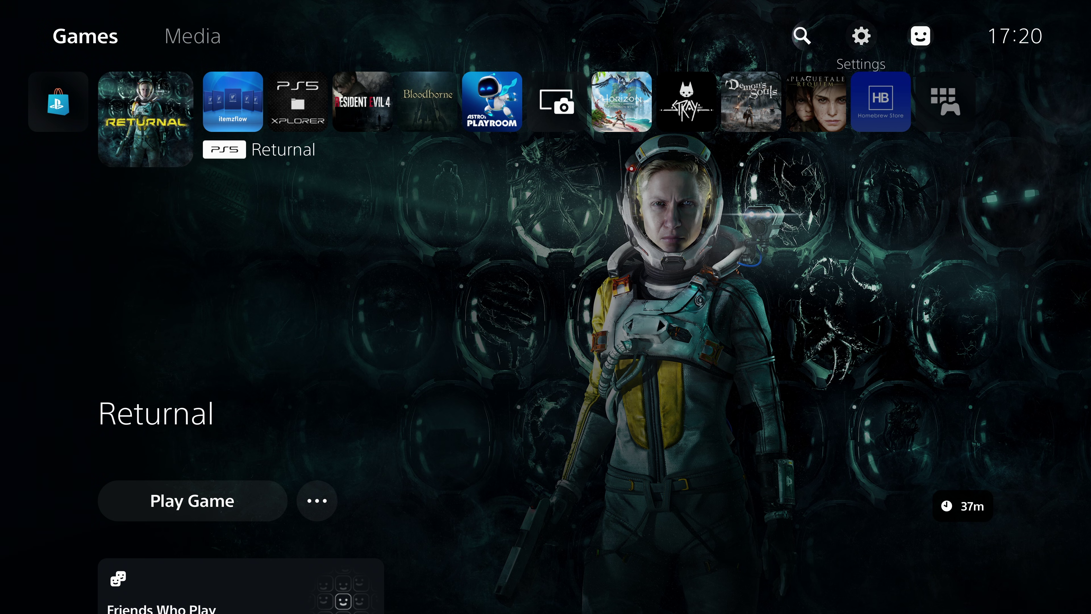
key(Right)
key(Right)
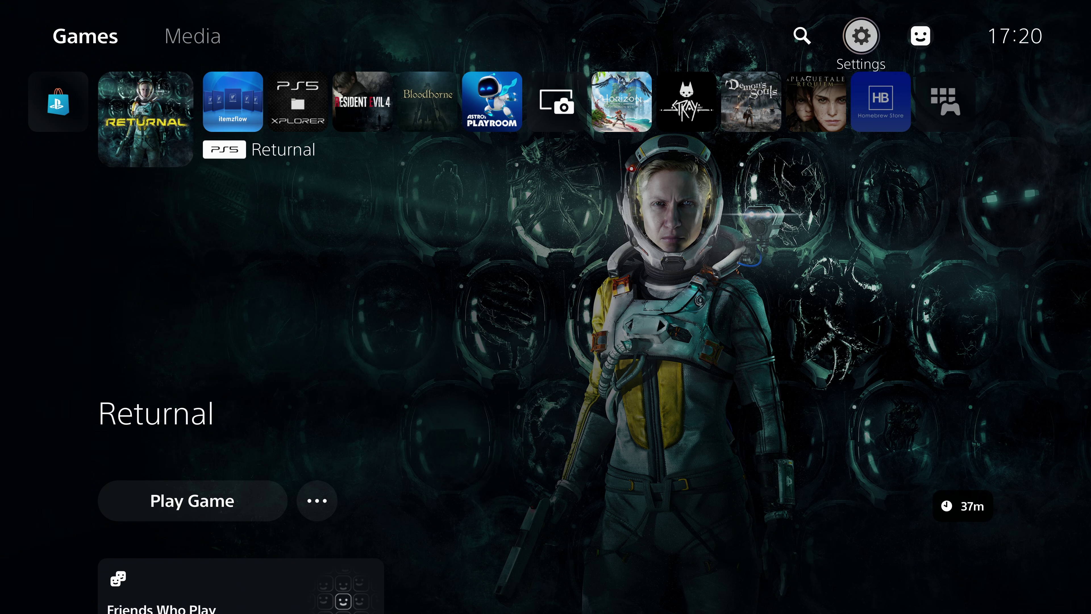
key(Left)
key(Left)
key(Right)
key(Right)
key(Left)
key(Down)
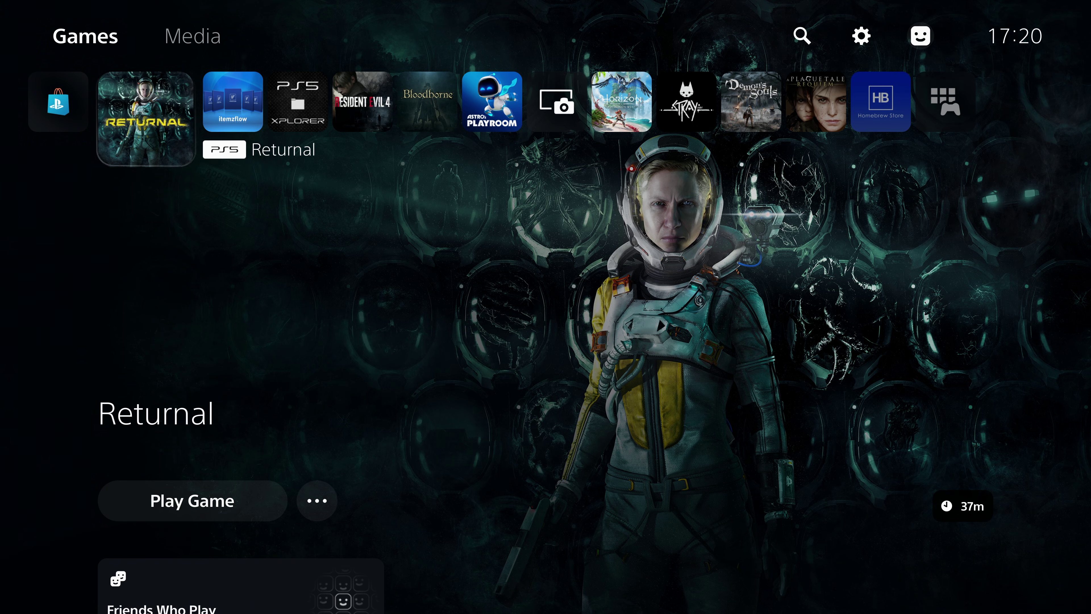
key(Right)
key(Left)
Move up to the settings gear at the top right and open the console Settings list.
key(Up)
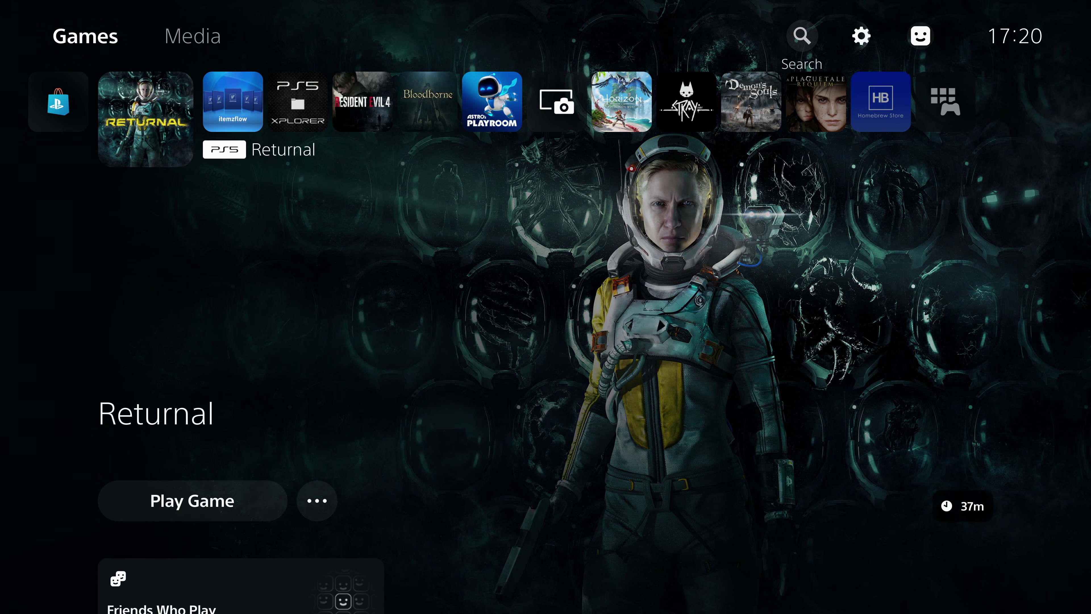
key(Right)
key(Left)
key(Right)
key(Right)
key(Left)
key(Left)
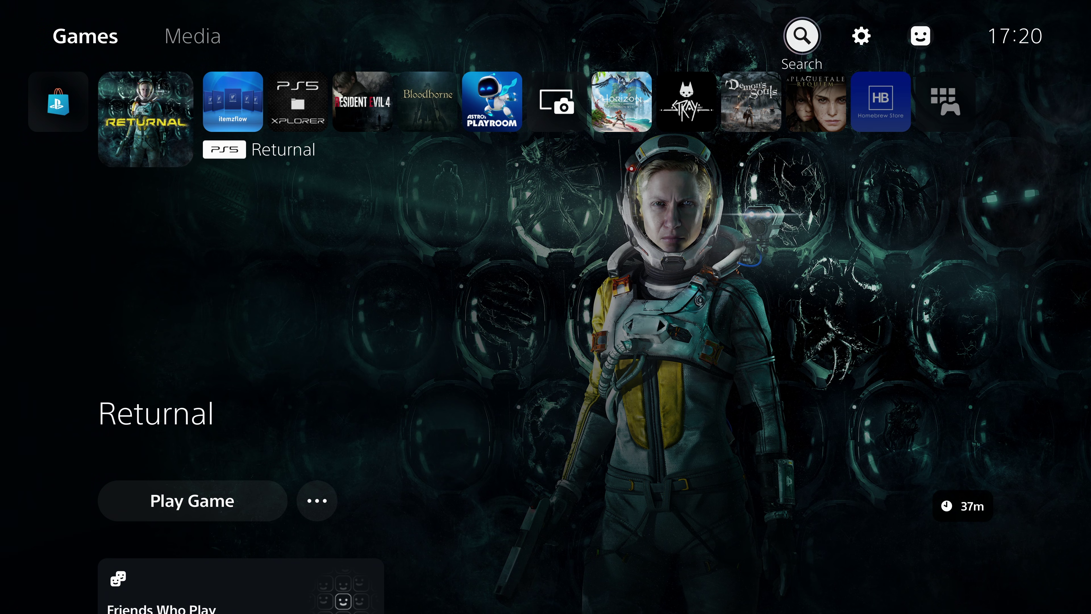
key(Left)
key(Left)
key(Right)
key(Right)
key(Right)
key(Right)
key(Left)
key(Left)
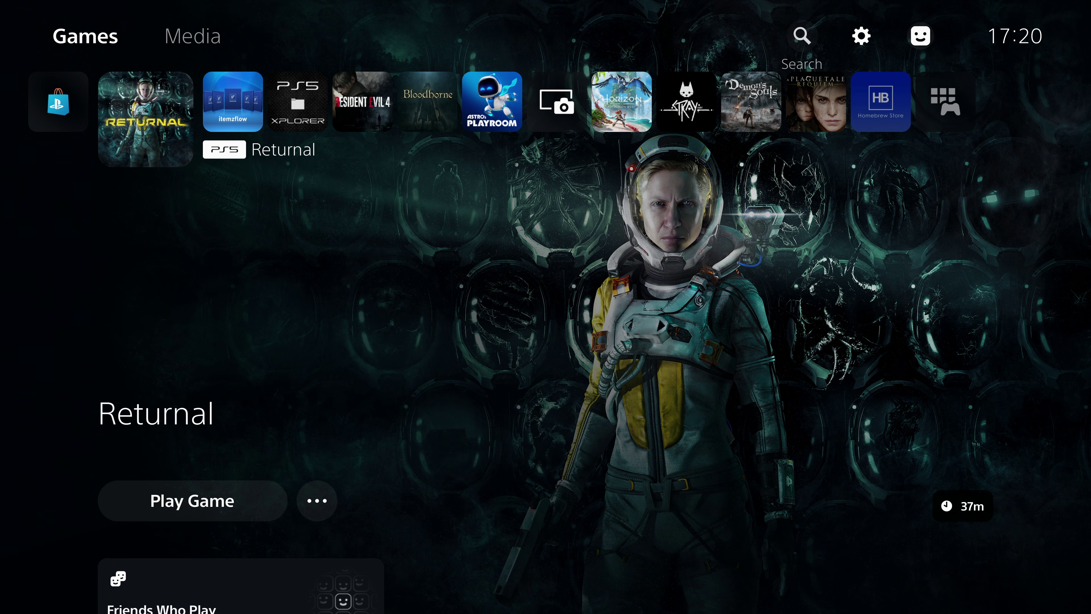
key(Down)
key(Up)
key(Right)
key(Right)
key(Right)
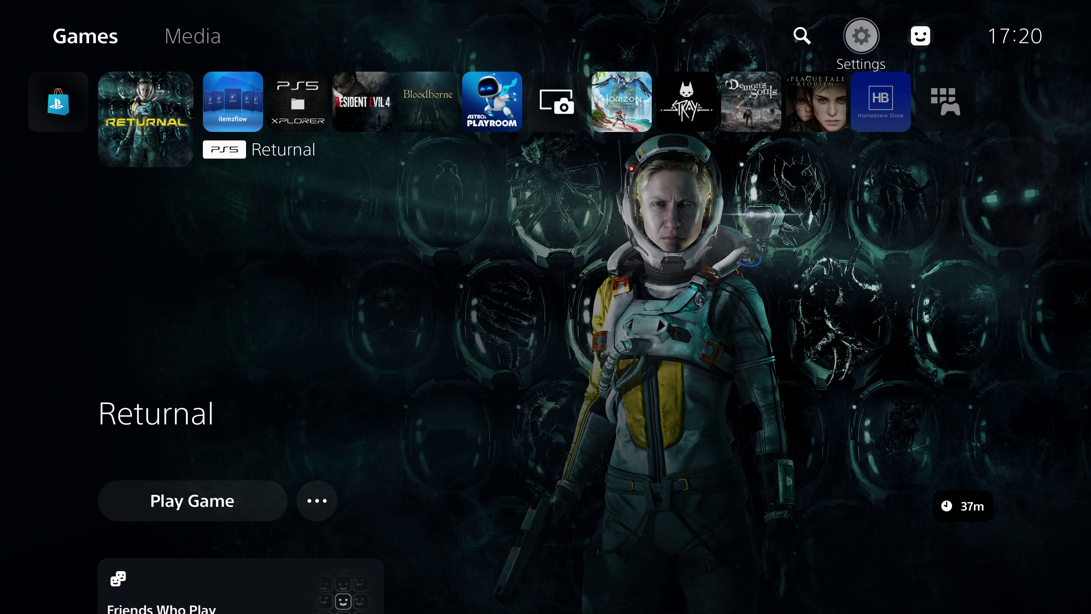
key(Left)
key(Right)
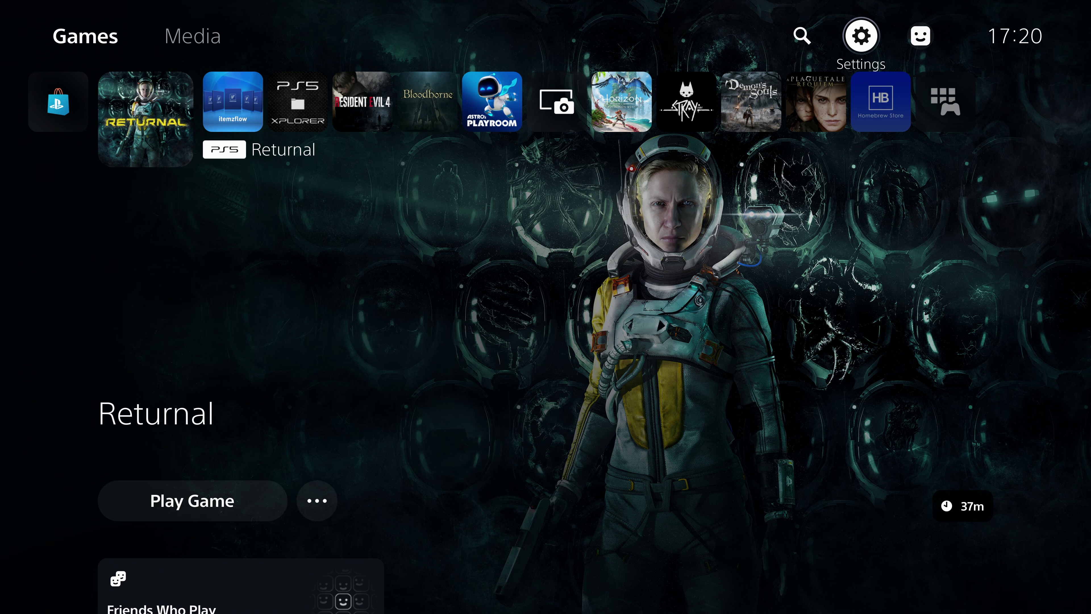
key(Return)
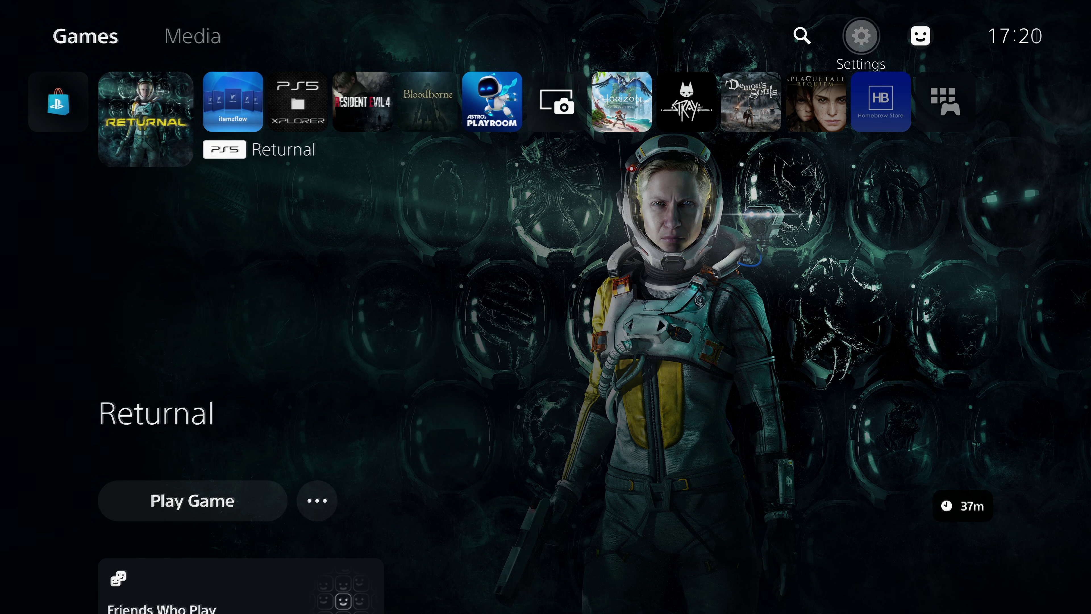
In etaHEN Toolbox Controller Shortcuts, set Toggle Kstuff to Single Tap Share button, then back out.
key(Down)
key(Down)
key(Down)
key(Down)
key(Down)
key(Down)
key(Down)
key(Down)
key(Down)
key(Down)
key(Down)
key(Down)
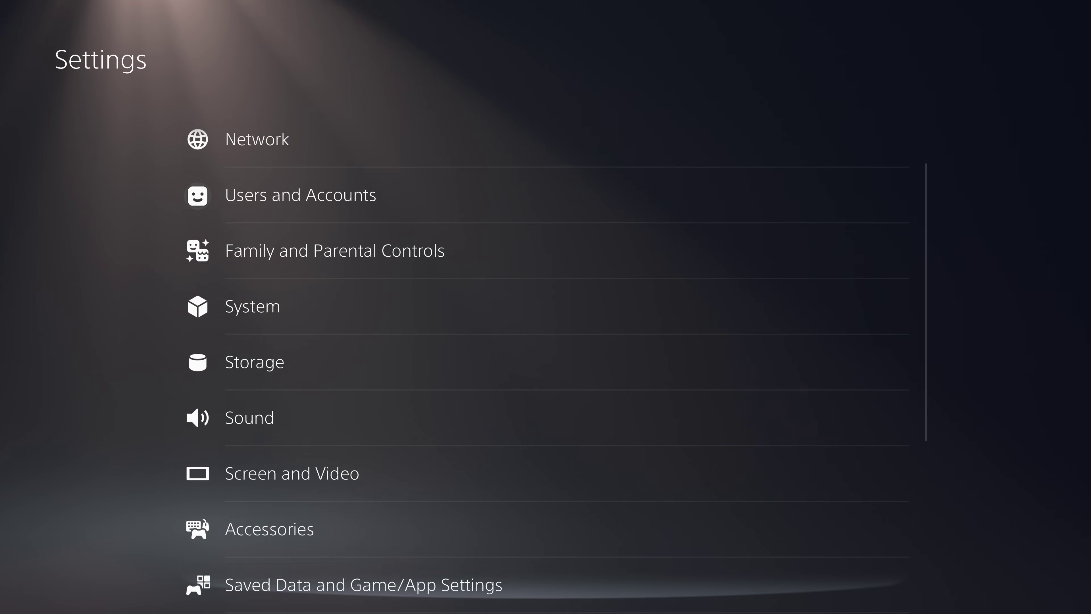
key(Return)
key(Down)
key(Down)
key(Down)
key(Down)
key(Down)
key(Down)
key(Down)
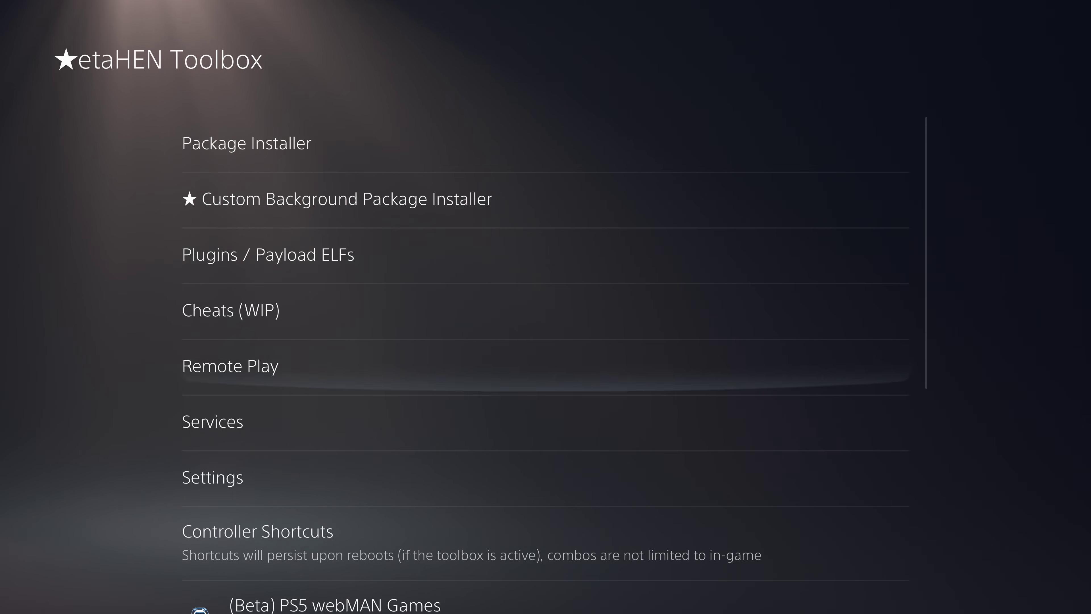
key(Return)
key(Down)
key(Down)
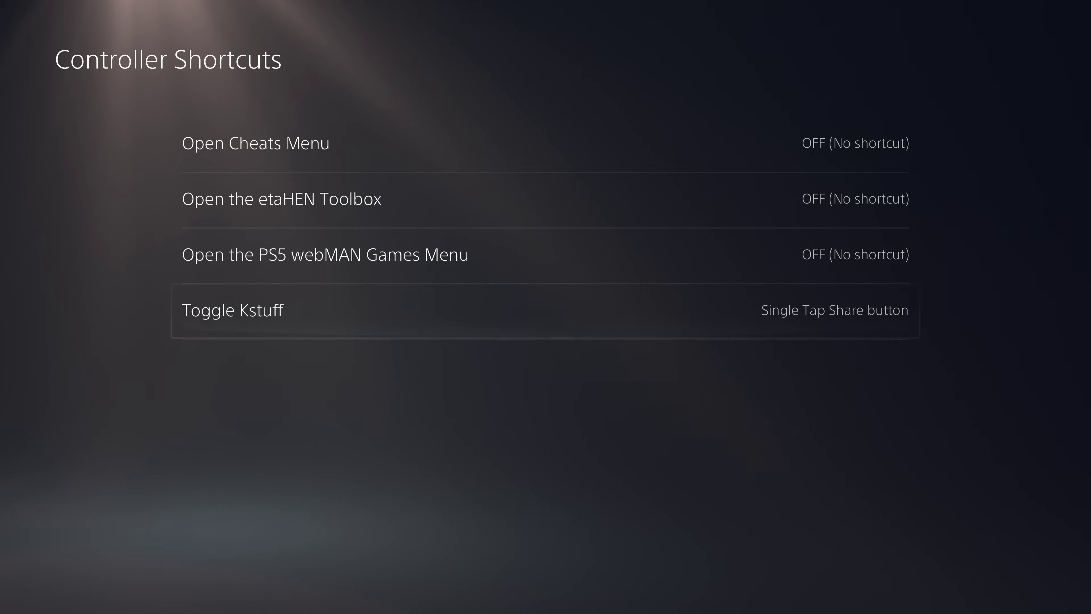
key(Return)
key(Up)
key(Down)
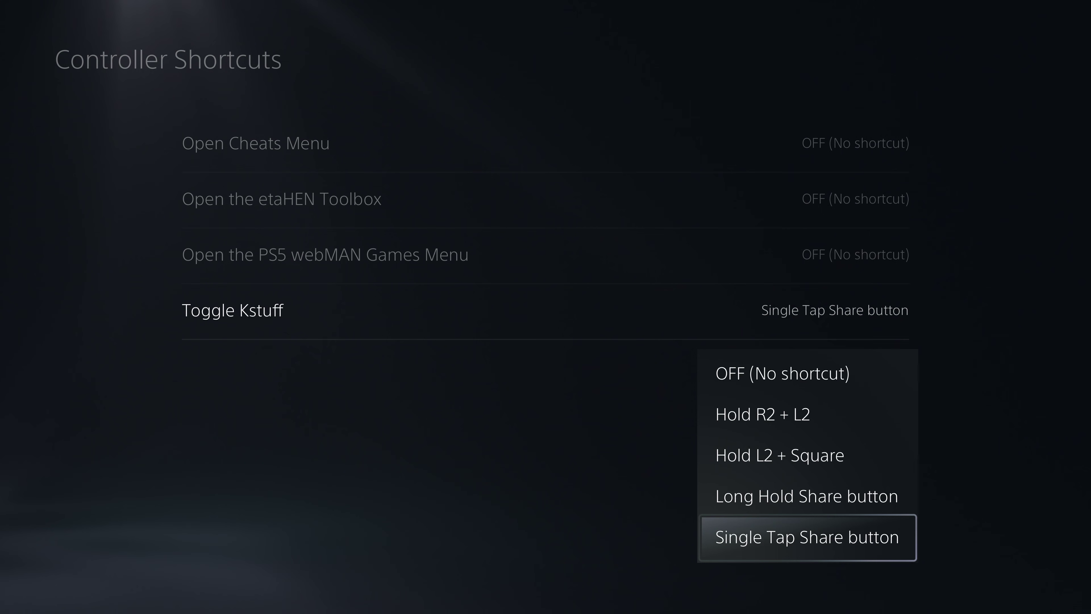
key(Return)
key(Escape)
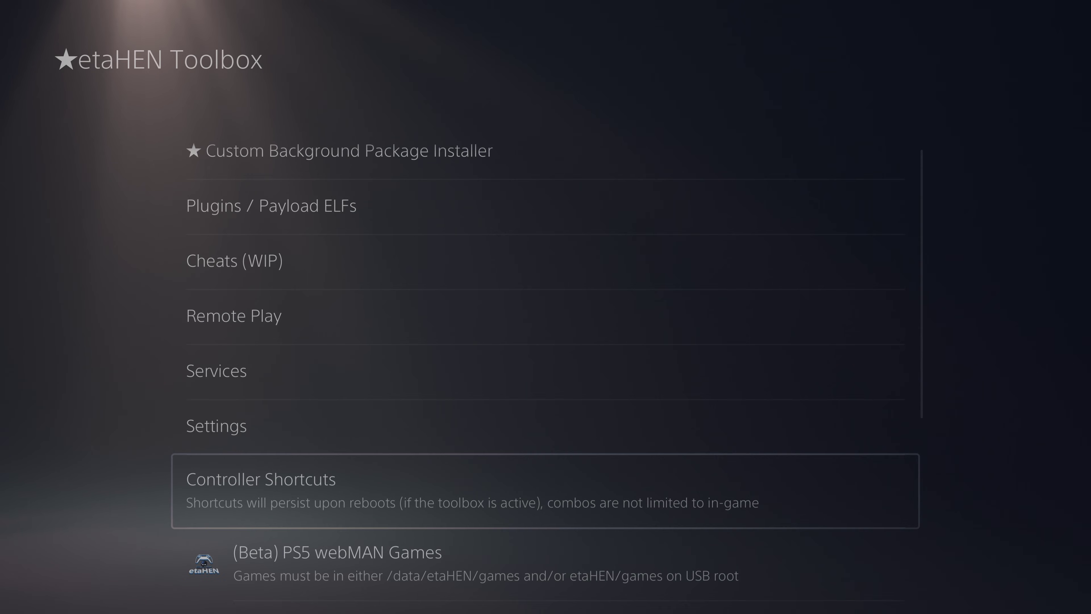
key(Escape)
key(Escape)
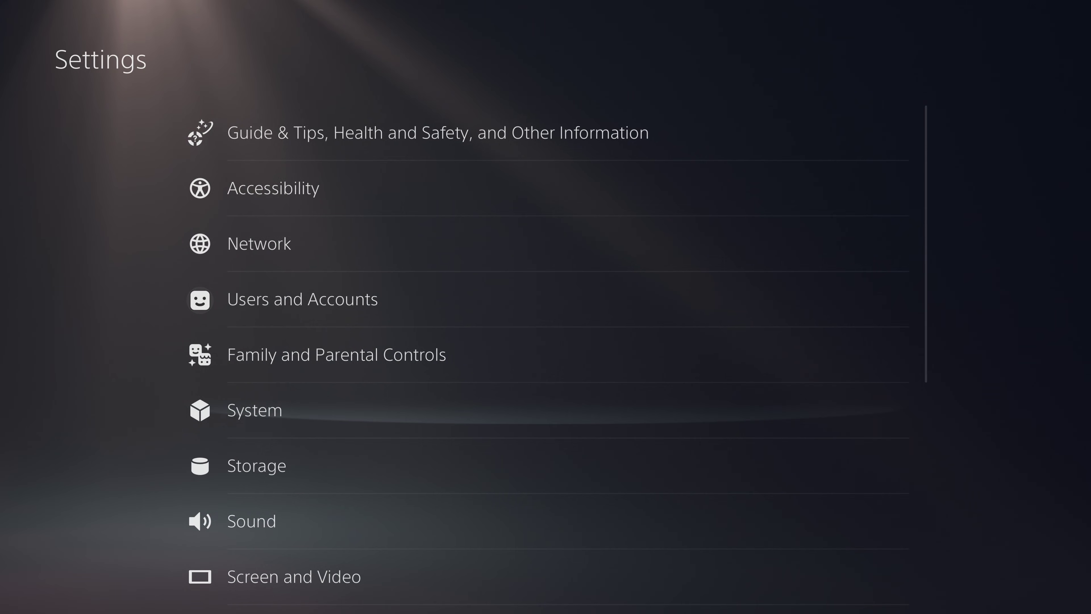
Open the etaHEN Toolbox under ★Debug Settings and view the (Beta) PS5 webMAN Games list.
key(Down)
key(Return)
key(Down)
key(Down)
key(Down)
key(Down)
key(Down)
key(Down)
key(Down)
key(Down)
key(Down)
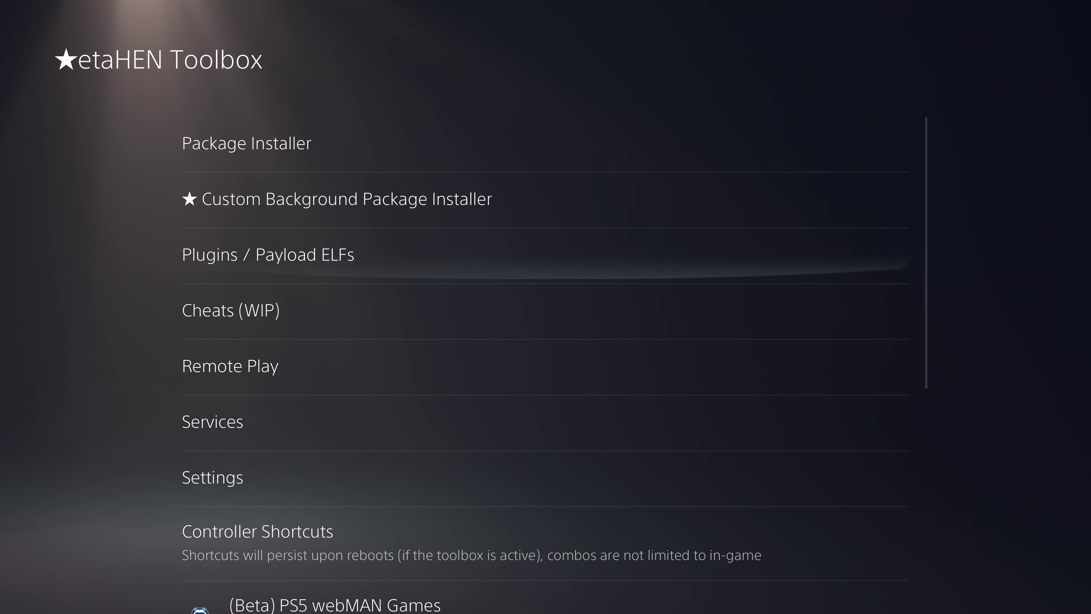
key(Up)
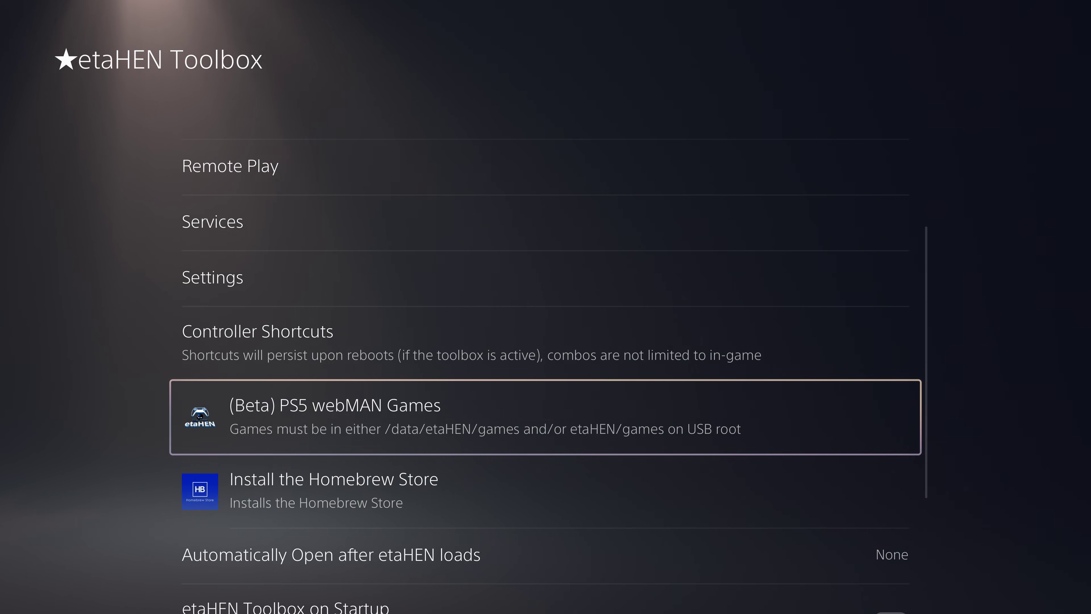
key(Return)
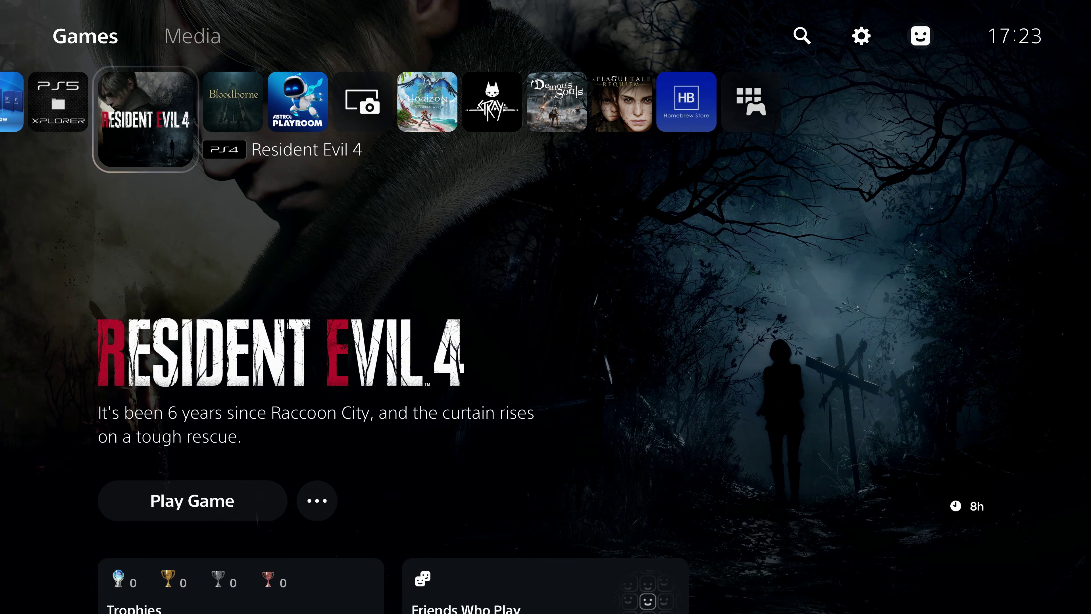
Use ★ Delete to remove Resident Evil 4's patch, add-on, temp and download data, keeping saves.
key(Menu)
key(Down)
key(Down)
key(Down)
key(Down)
key(Down)
key(Down)
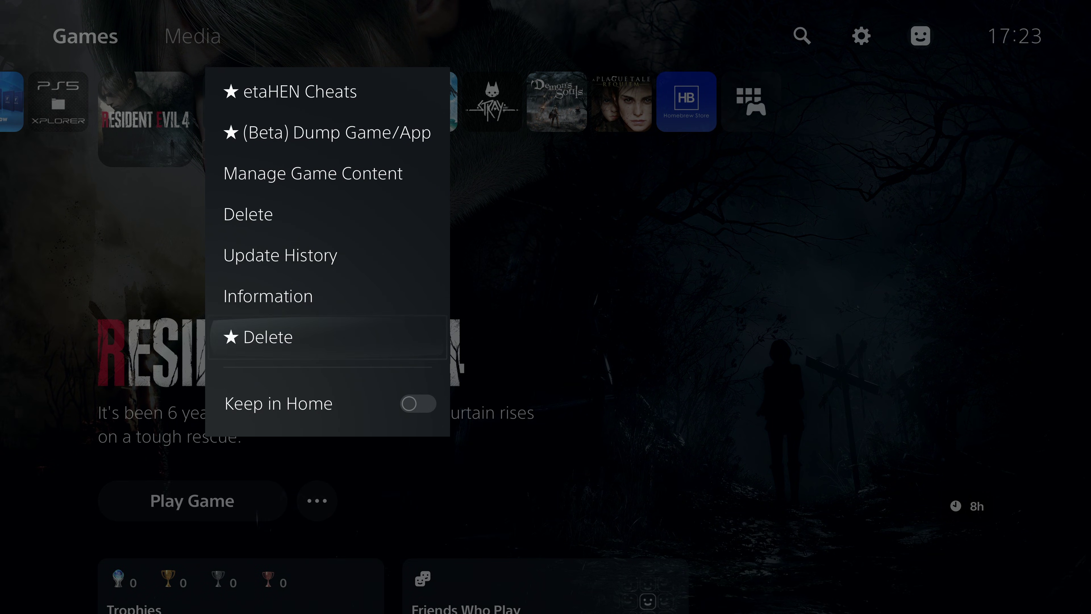
key(Return)
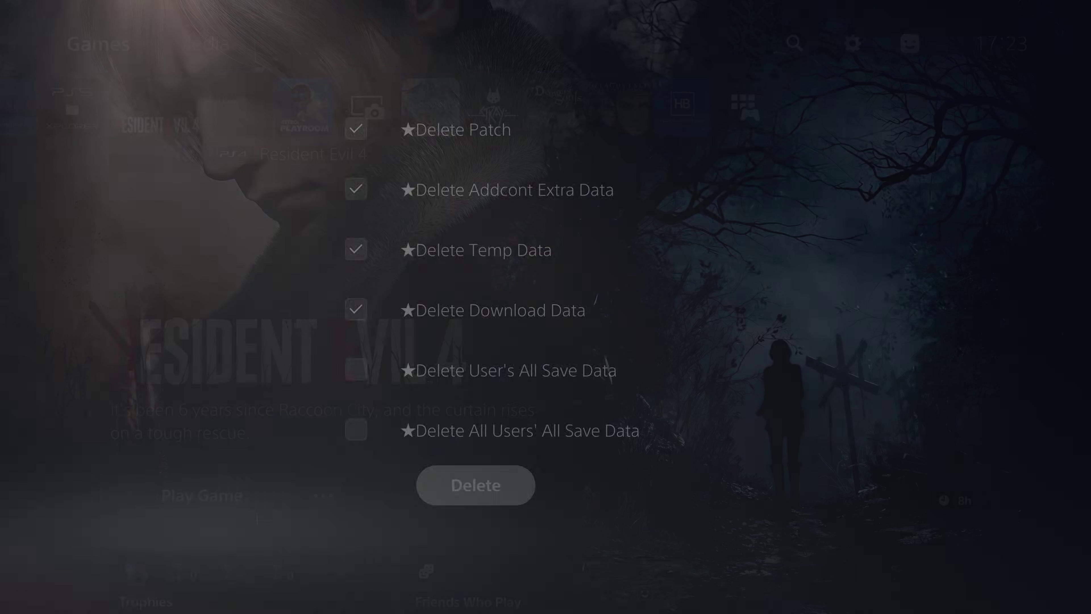
key(Up)
key(Up)
key(Up)
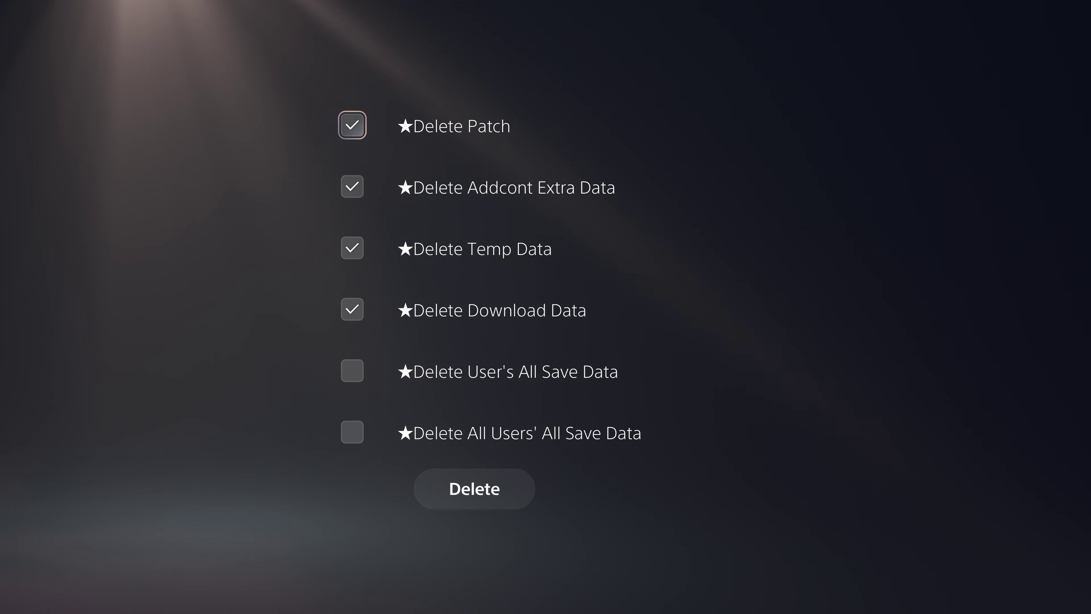
key(Down)
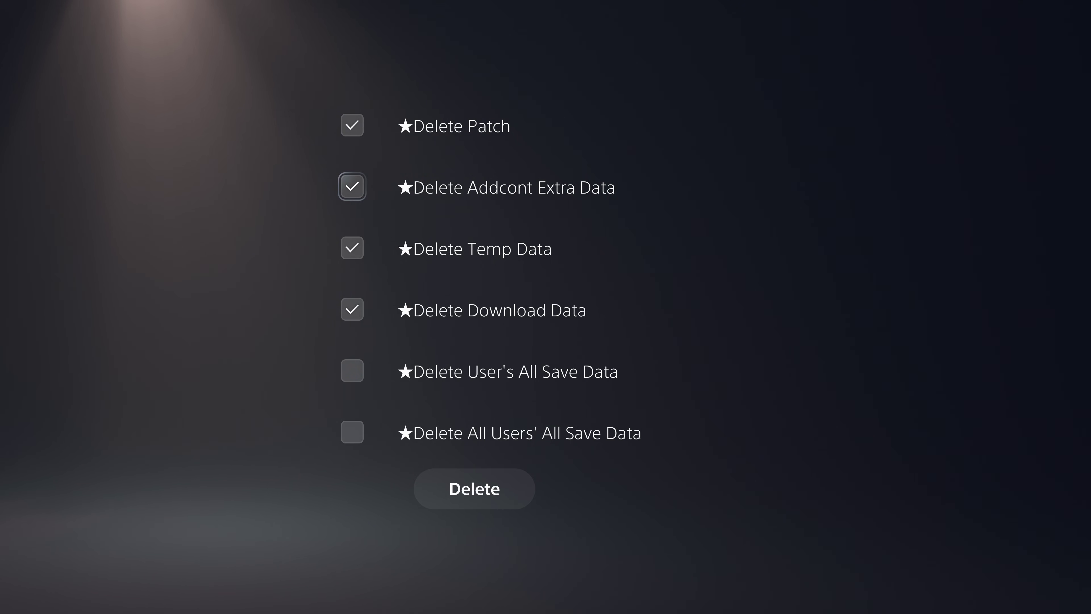
key(Down)
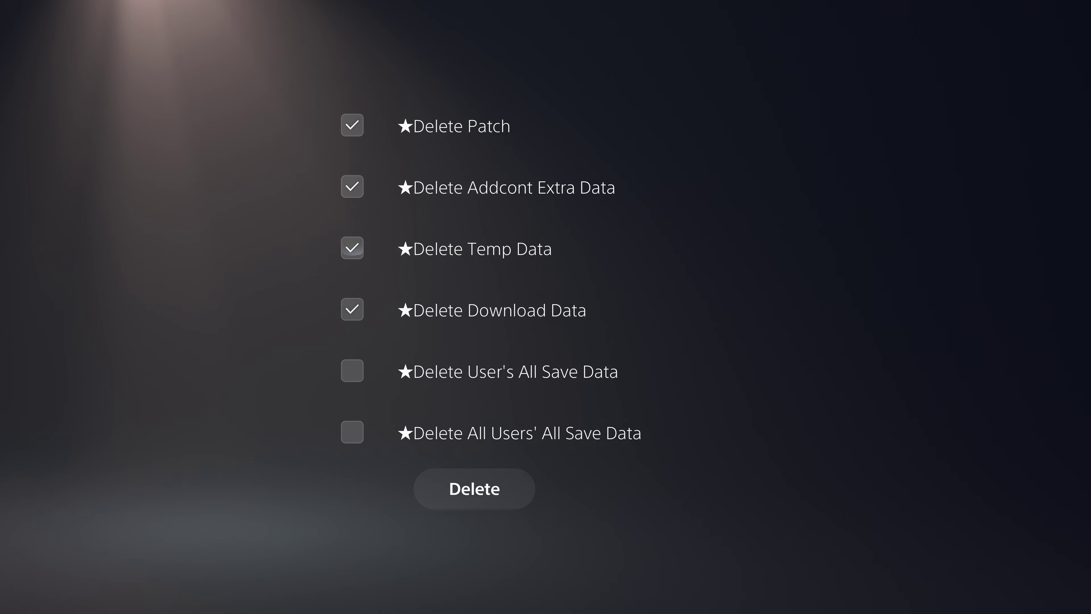
key(Down)
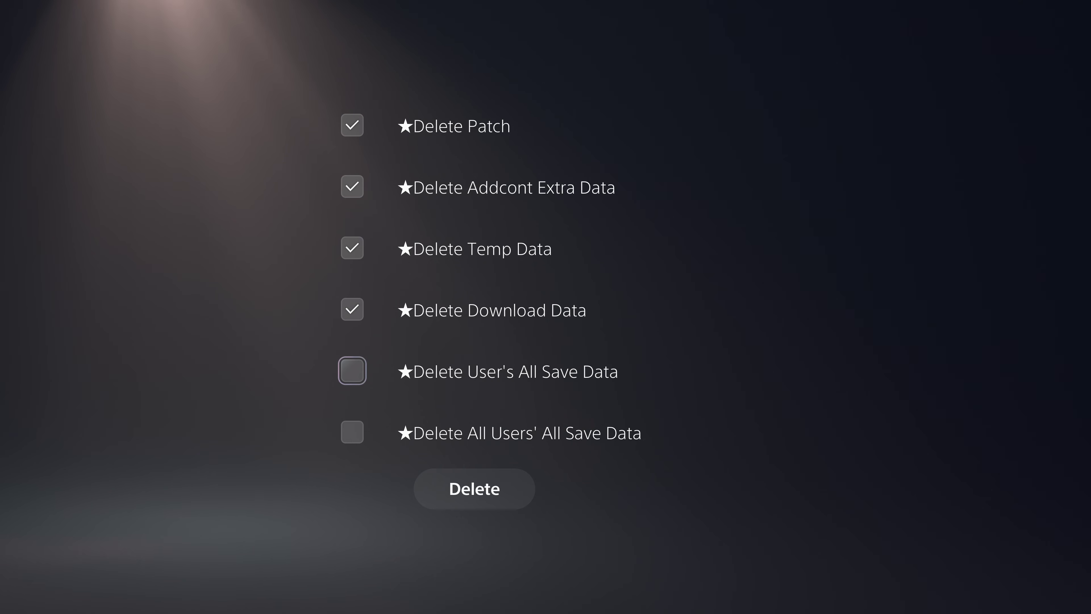
key(Down)
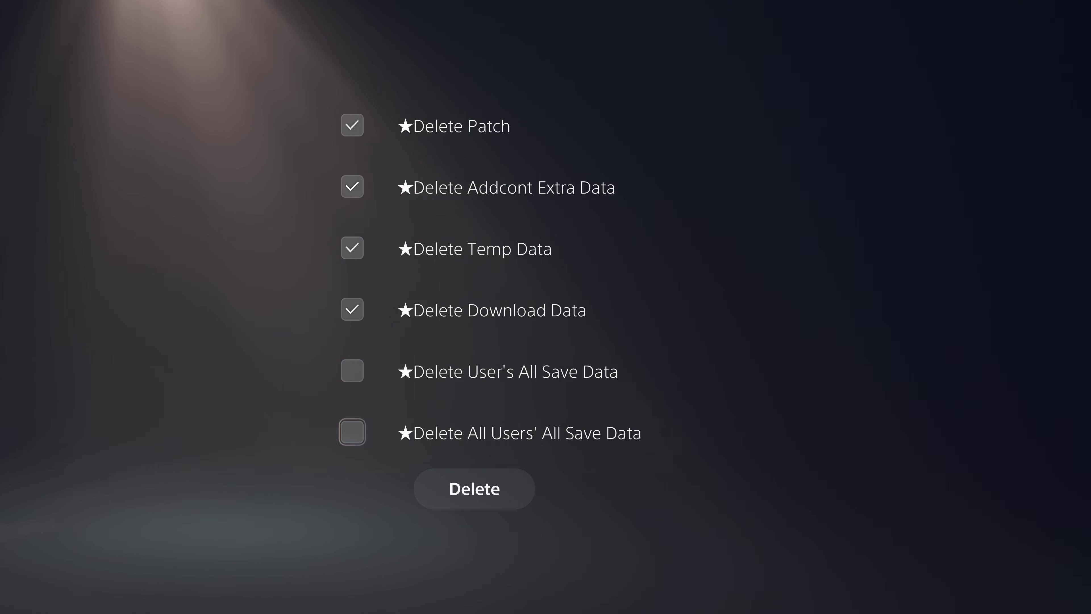
key(Up)
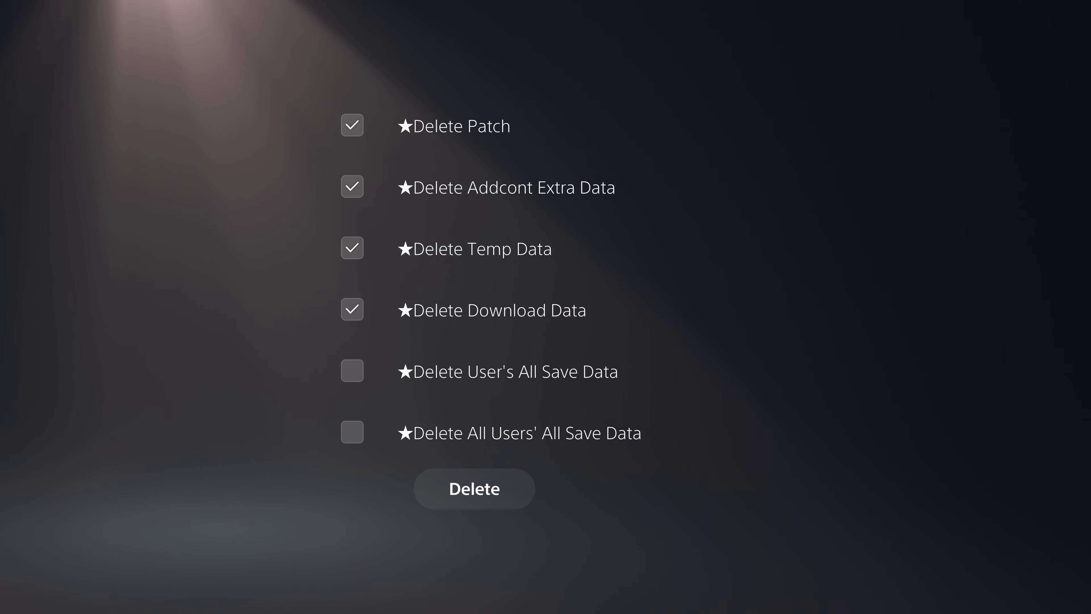
key(Down)
key(Return)
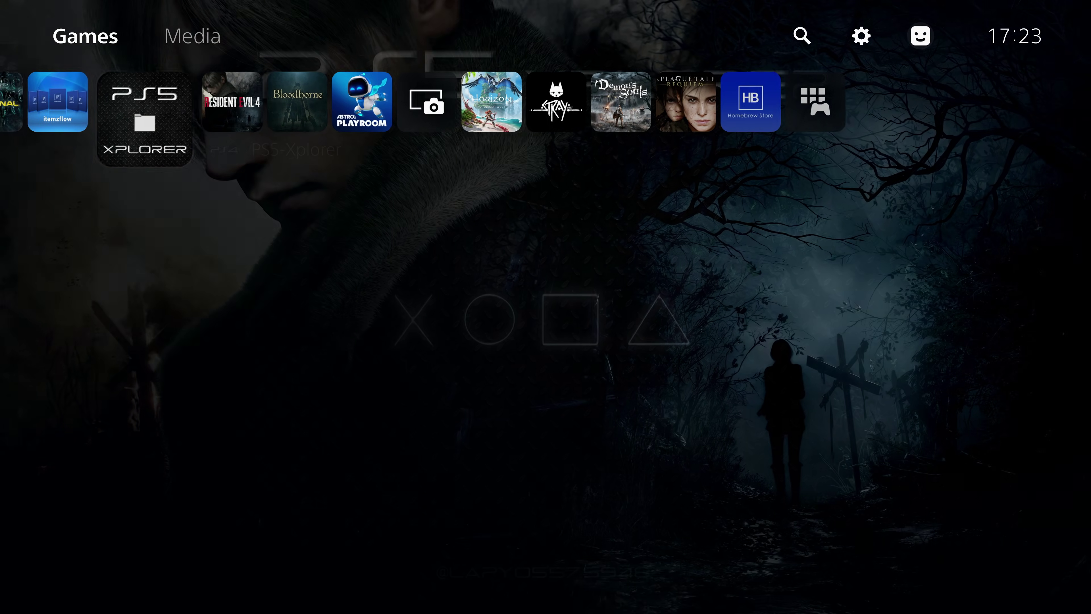
Reopen Resident Evil 4's options and highlight the game dump entry.
key(Right)
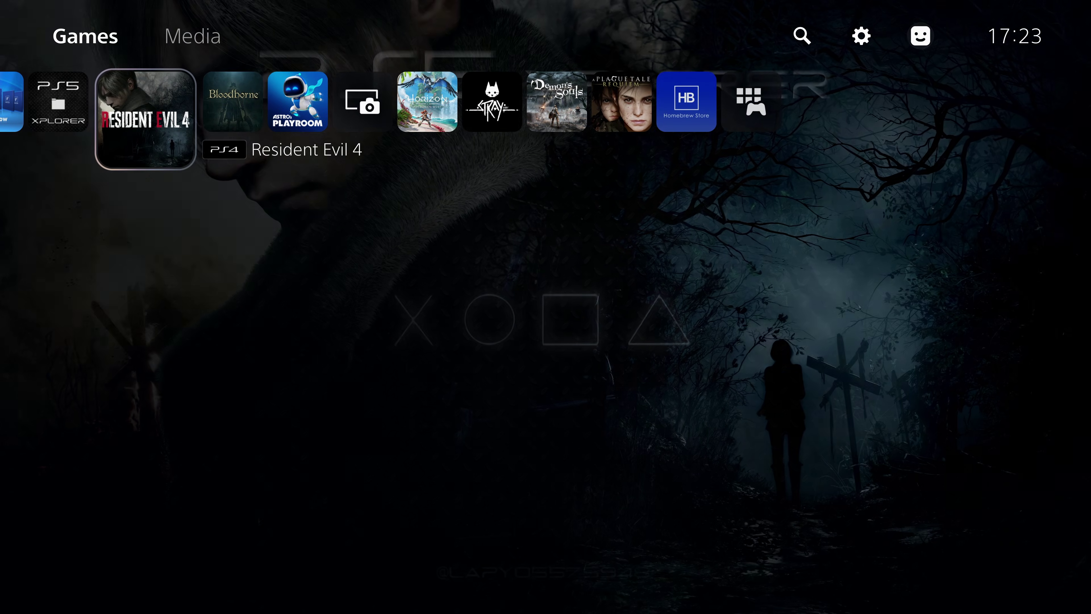
key(Menu)
key(Down)
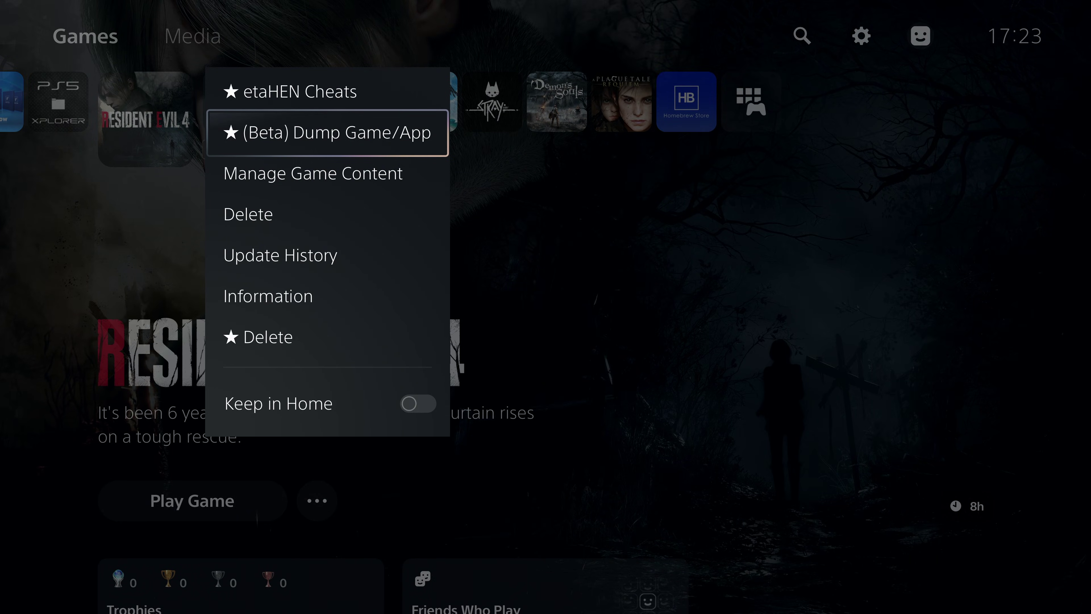
Launch Resident Evil 4, return home, and start ★ (Beta) Dump Game/App to USB.
key(Return)
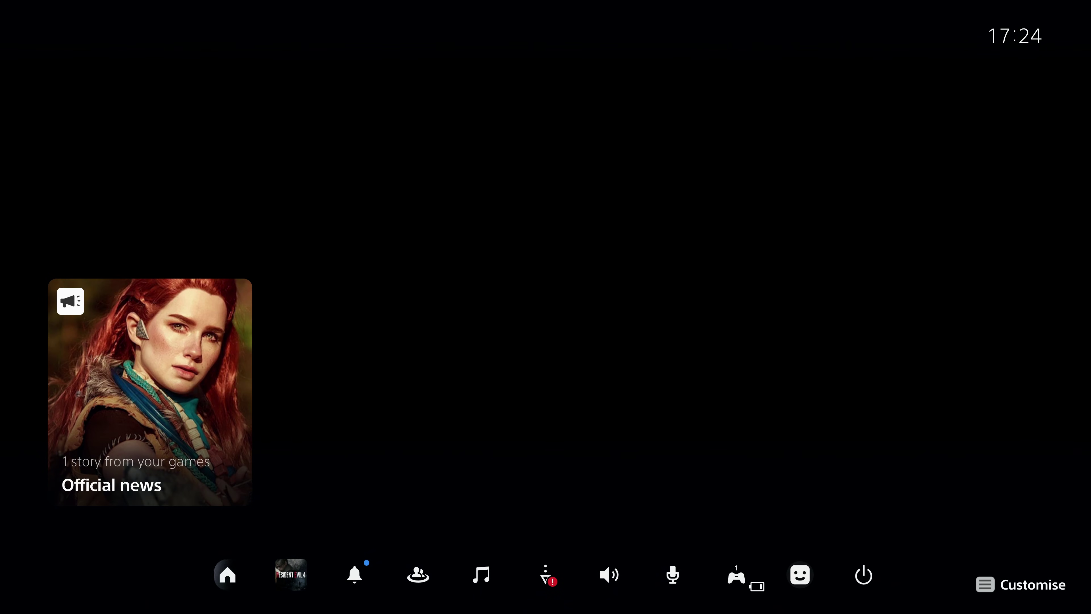
key(Return)
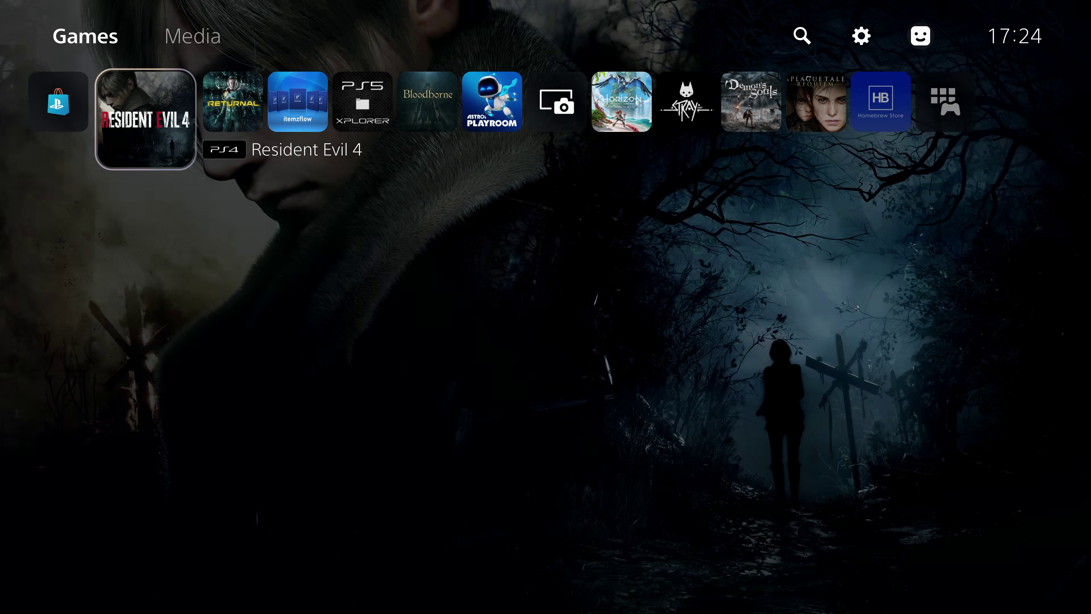
key(Menu)
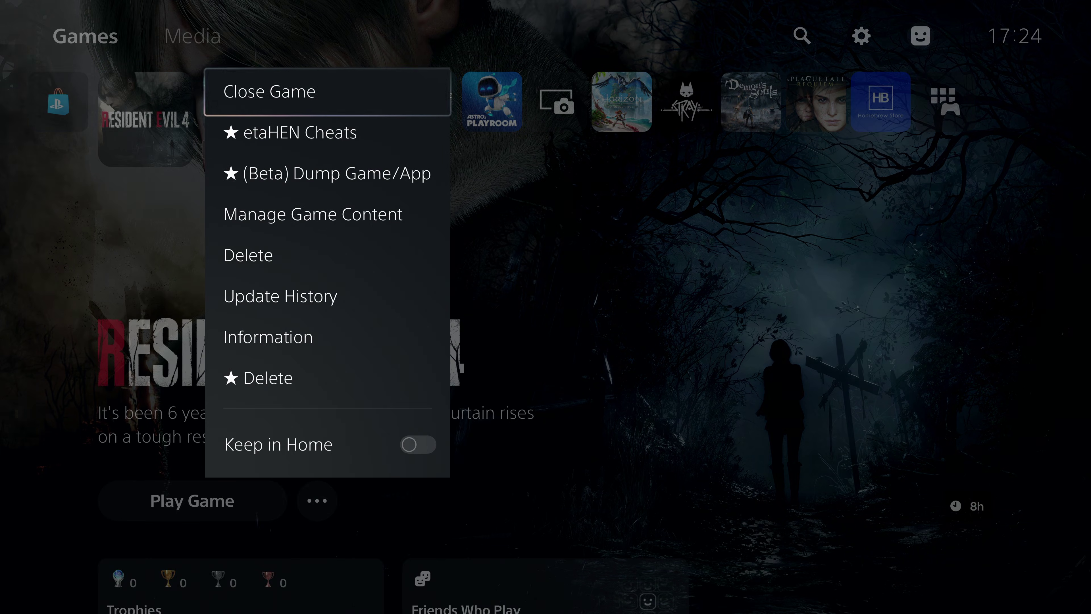
key(Down)
key(Down)
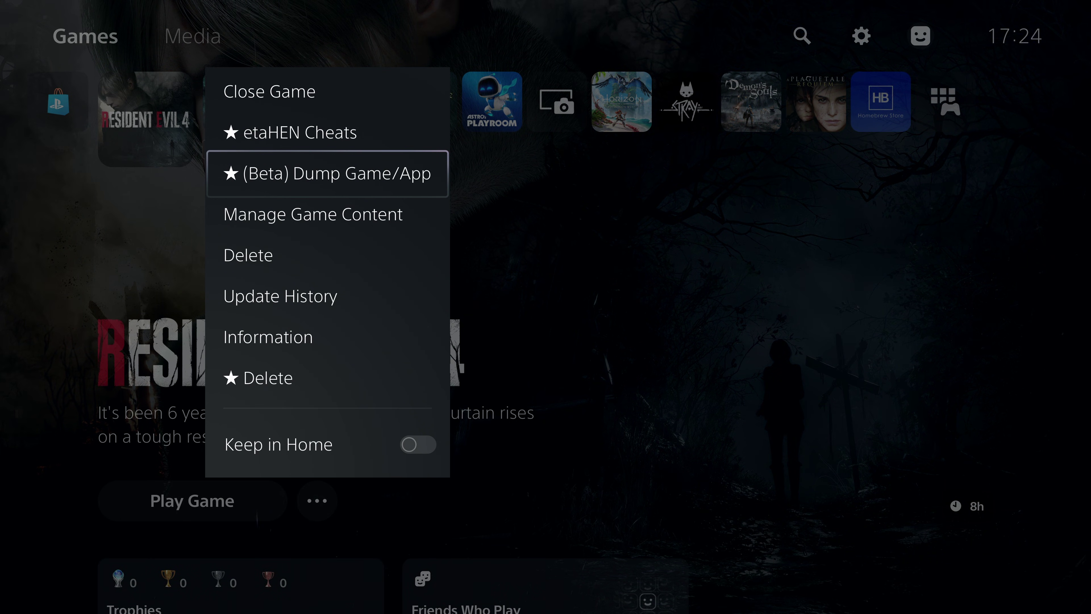
key(Return)
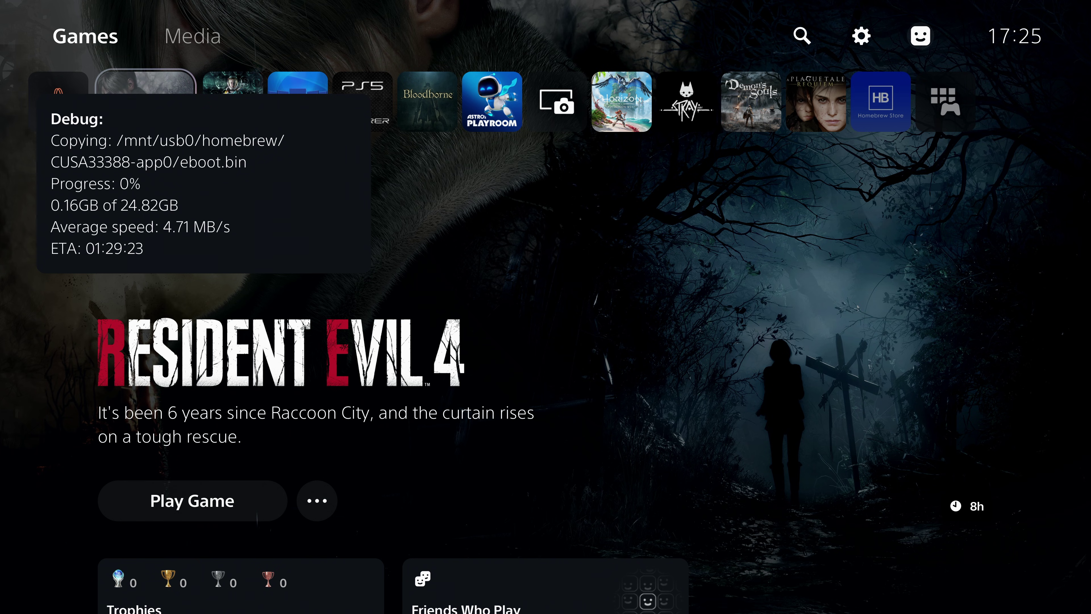
Move between the Resident Evil 4 and Returnal tiles while the 24.82GB dump progresses.
key(Right)
key(Left)
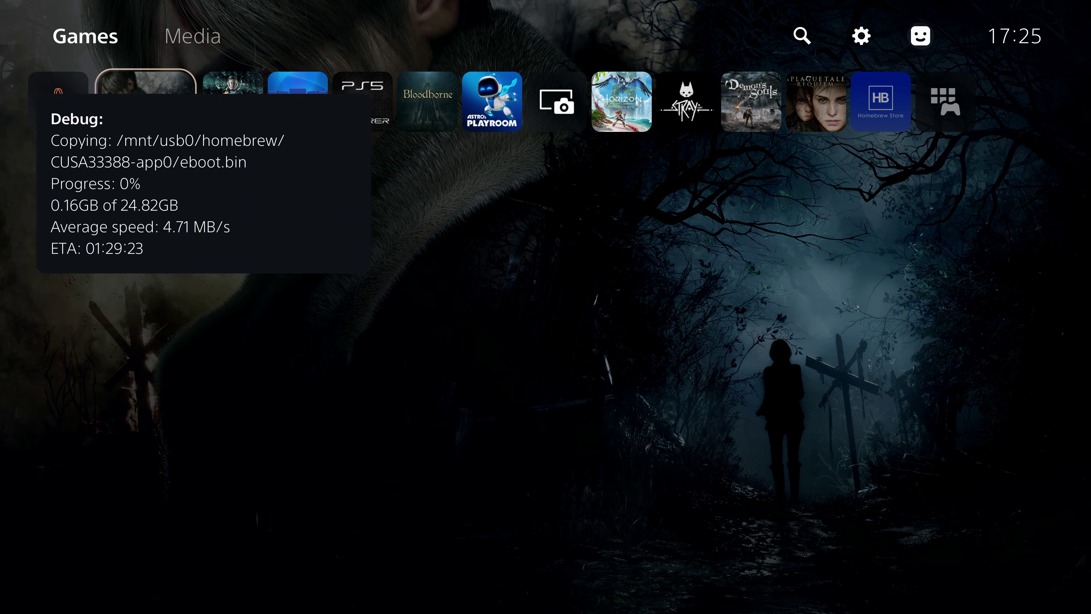
key(Right)
key(Left)
key(Left)
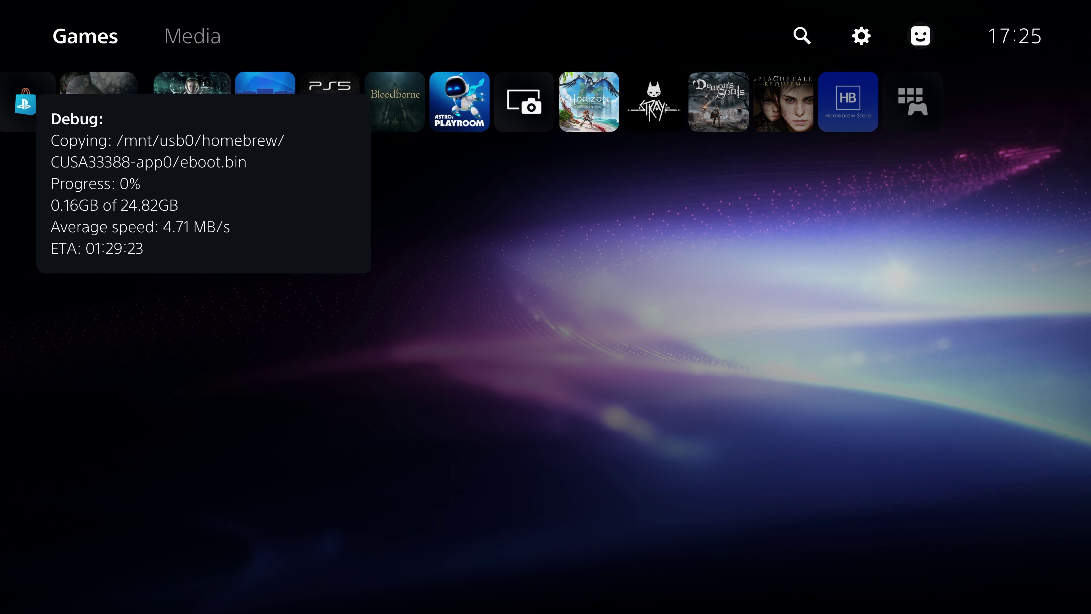
key(Right)
key(Right)
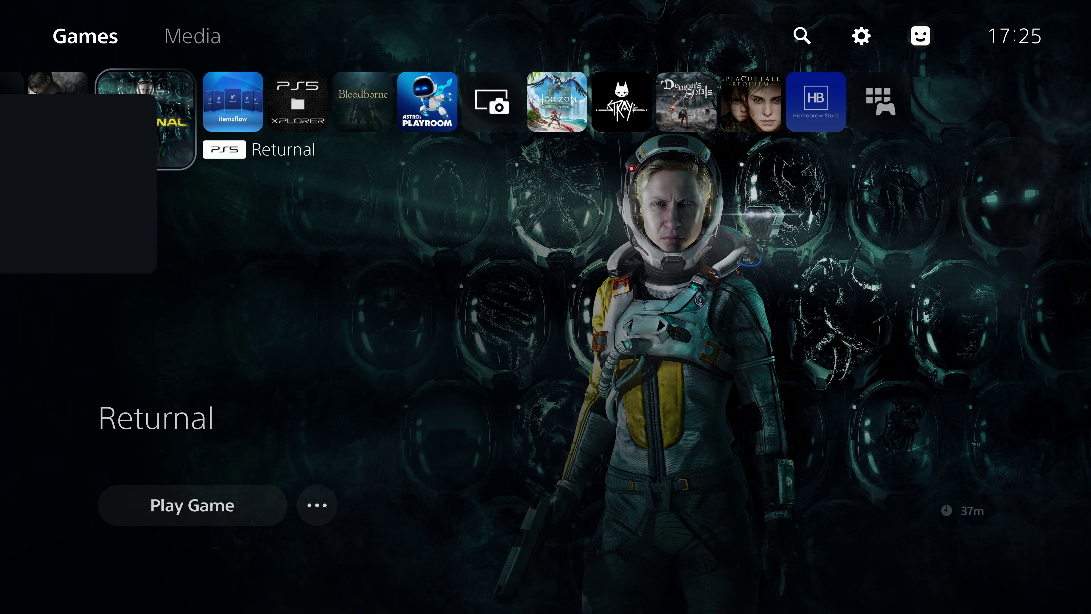
key(Left)
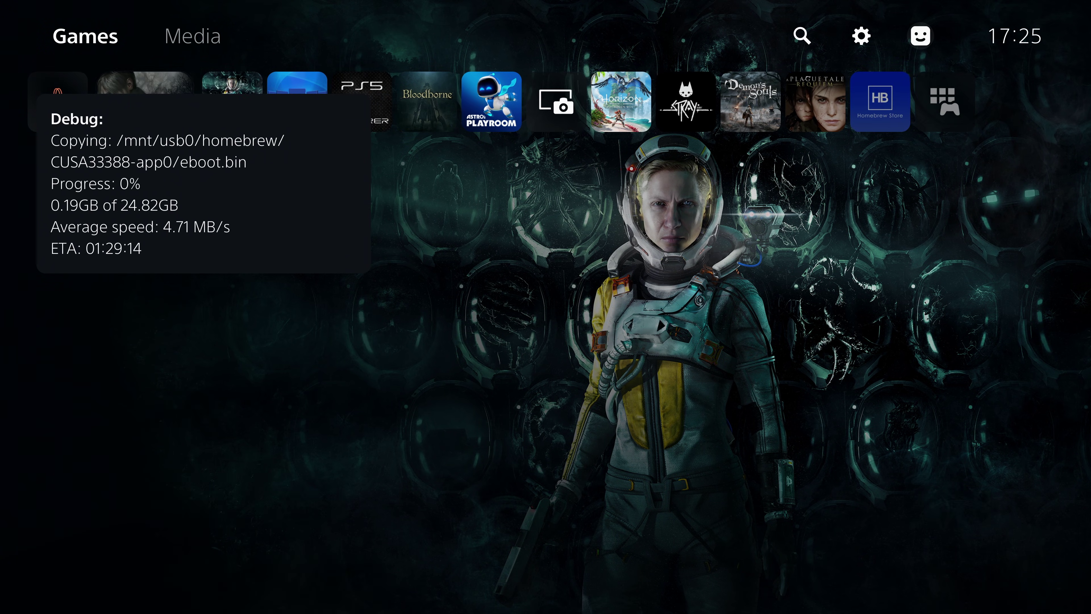
key(Right)
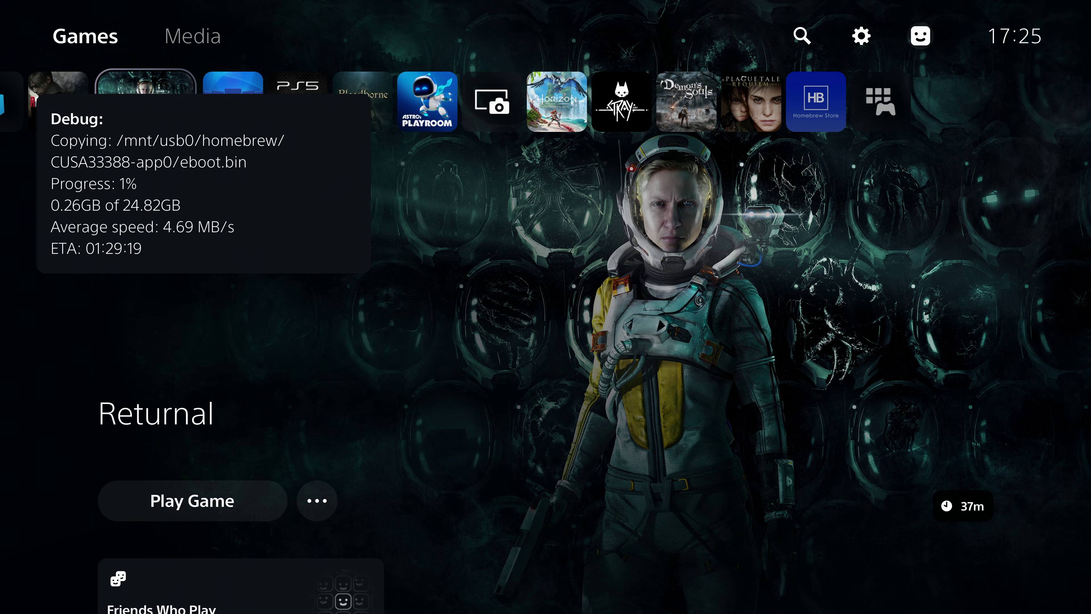
key(Up)
key(Right)
key(Right)
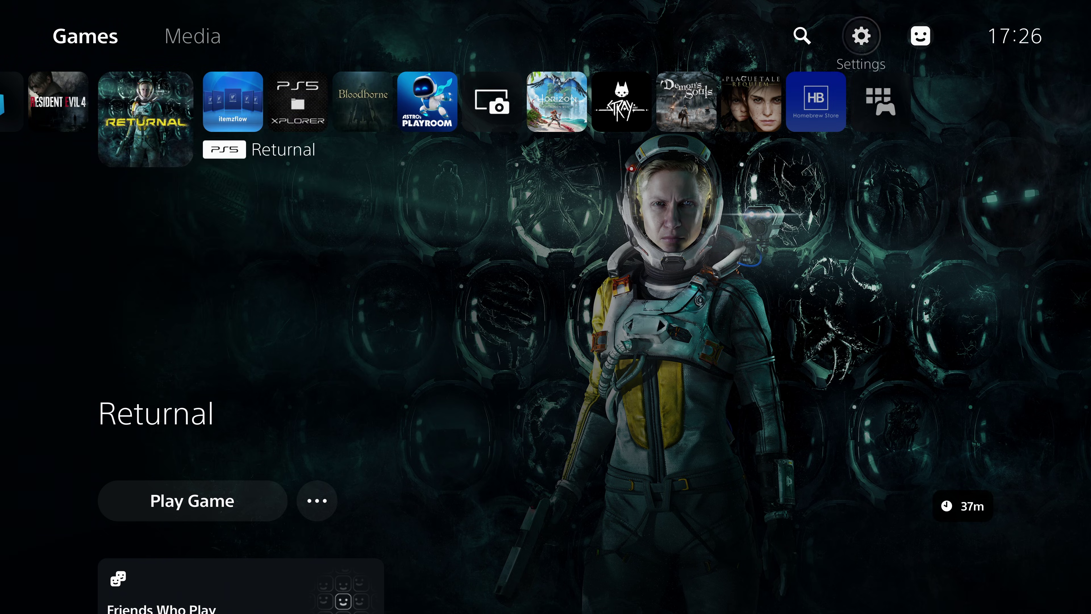
Open Settings > ★Debug Settings > ★etaHEN Toolbox > Settings > Game Overlay Menu.
key(Return)
key(Down)
key(Down)
key(Down)
key(Down)
key(Down)
key(Down)
key(Down)
key(Down)
key(Down)
key(Down)
key(Down)
key(Down)
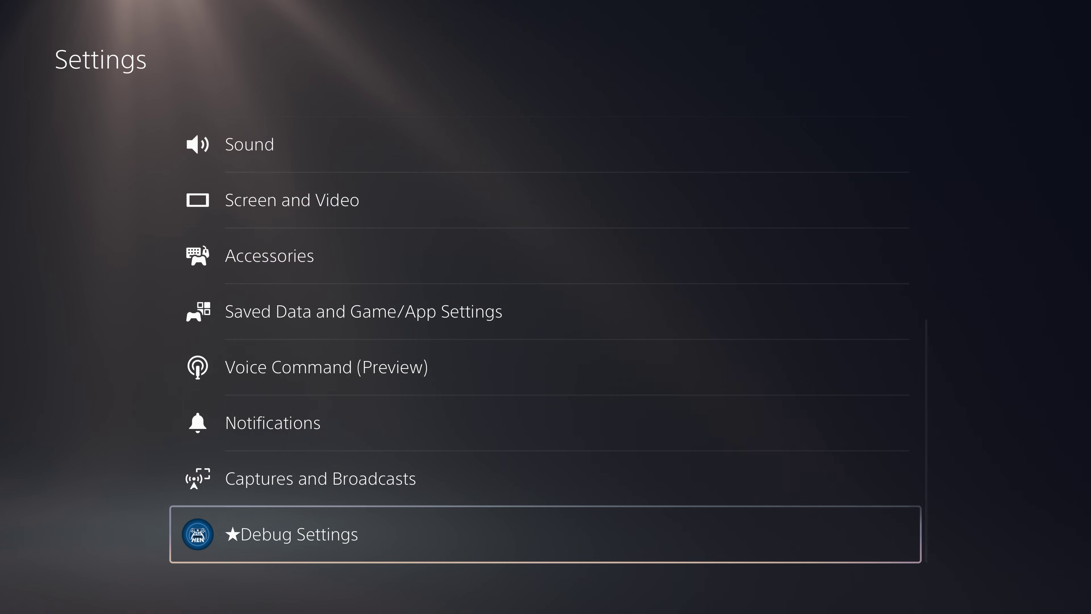
key(Return)
key(Down)
key(Down)
key(Down)
key(Down)
key(Down)
key(Down)
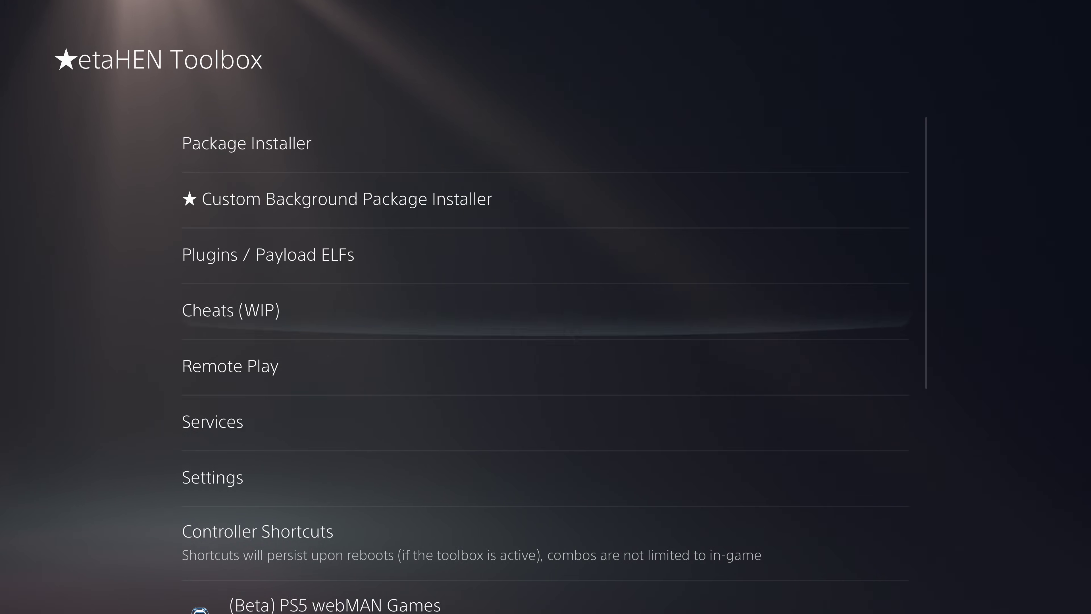
key(Return)
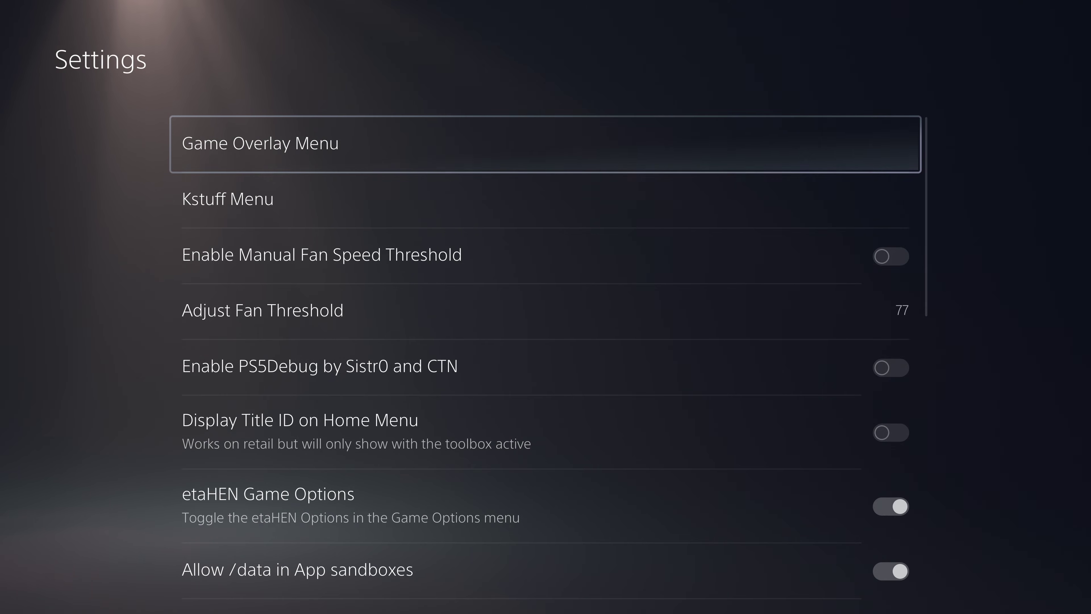
key(Return)
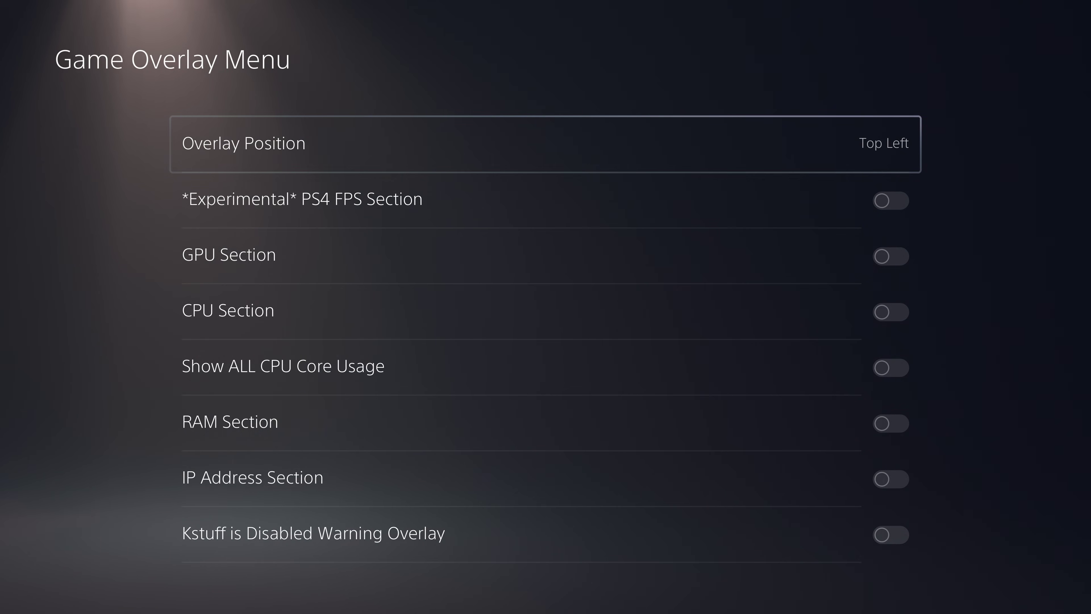
key(Down)
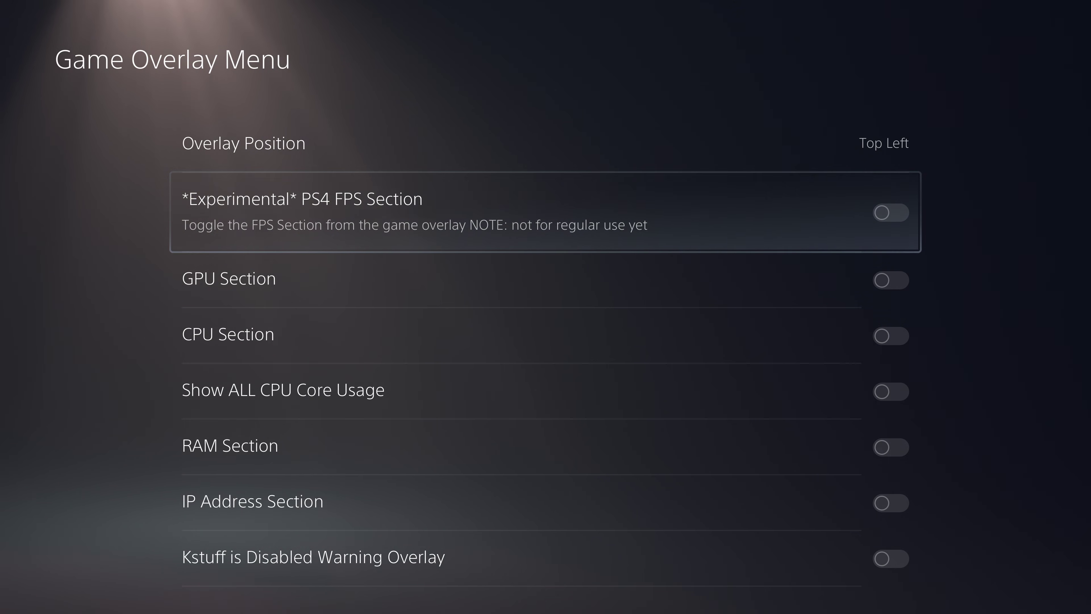
click(545, 143)
key(Down)
key(Down)
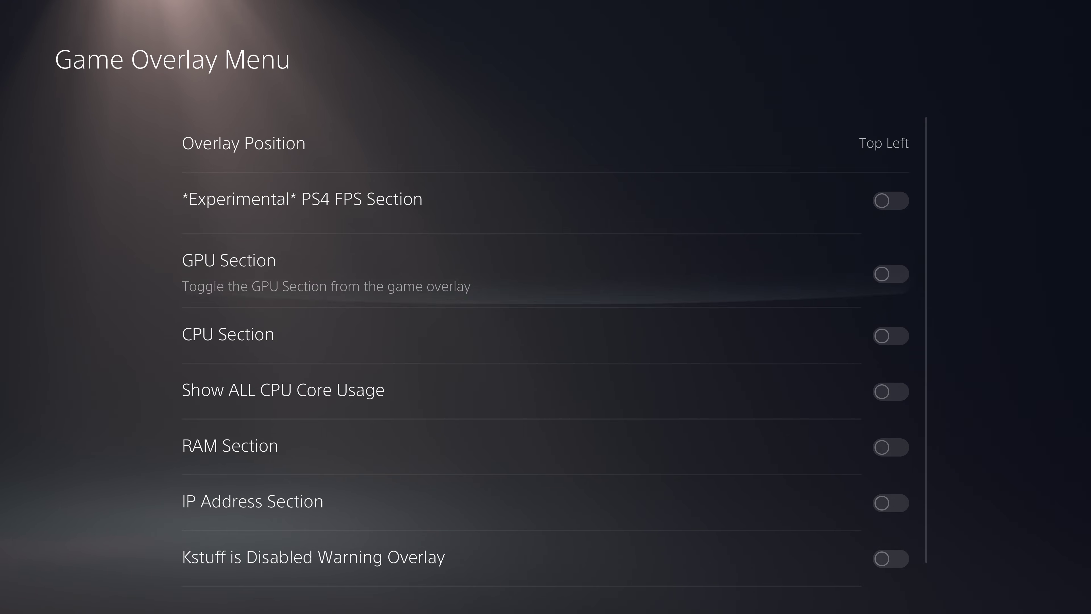
key(Up)
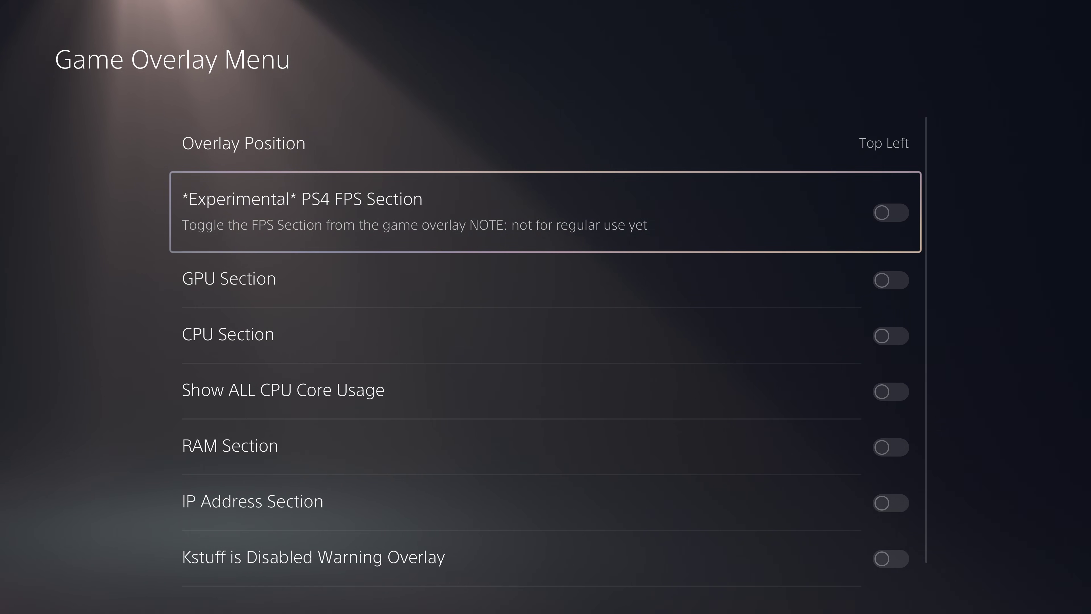
Switch on the *Experimental* PS4 FPS Section and keep Overlay Position at Top Left.
key(Return)
key(Up)
key(Down)
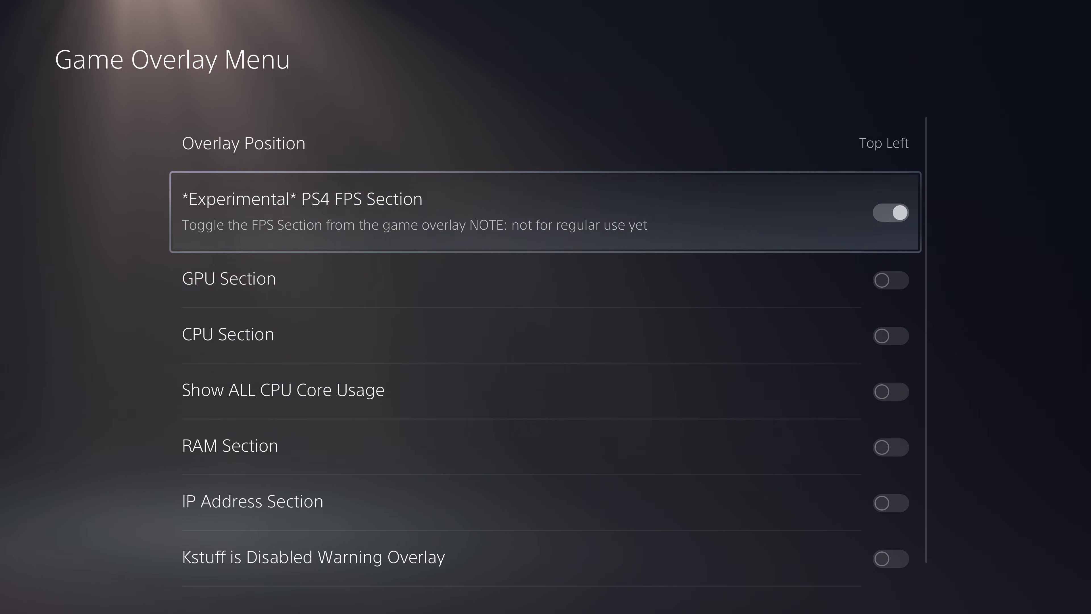
key(Up)
key(Return)
key(Down)
key(Down)
key(Down)
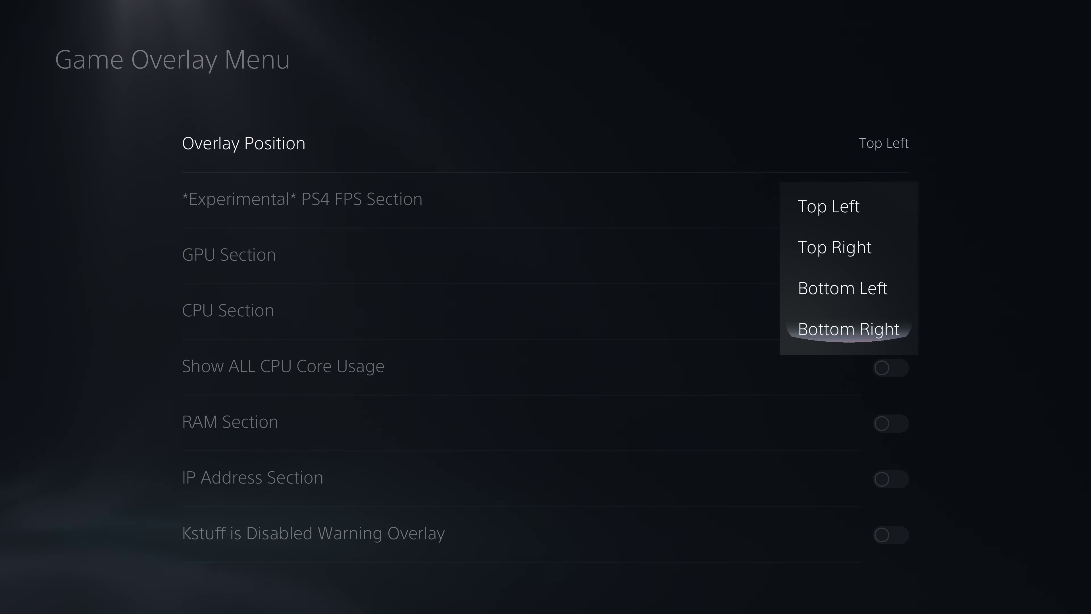
key(Up)
key(Up)
key(Down)
key(Down)
key(Up)
key(Up)
key(Up)
key(Return)
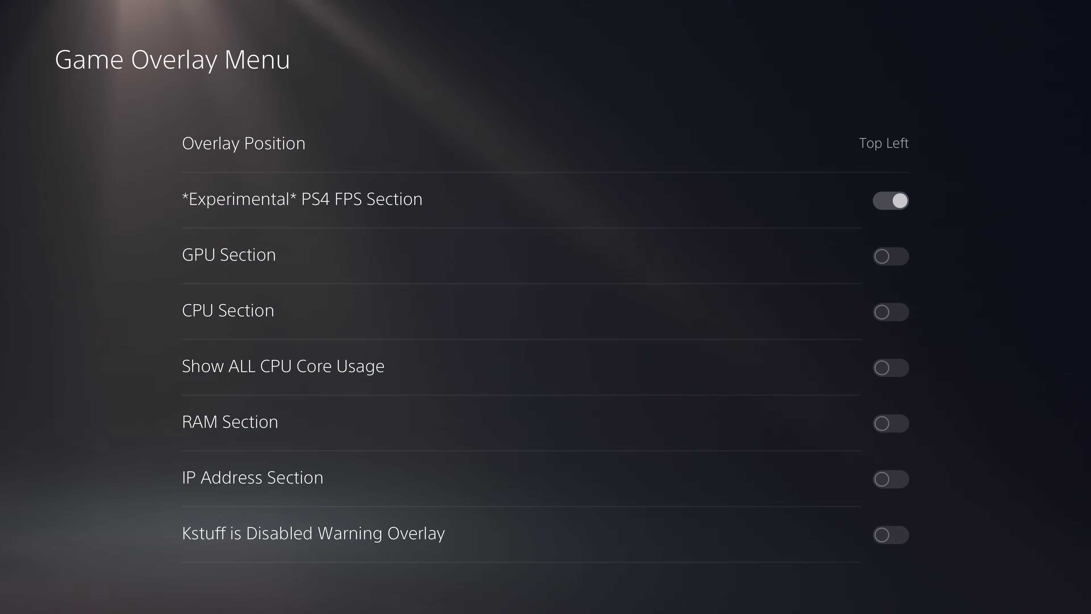
key(Down)
Look over the GPU, CPU, IP Address and Kstuff warning options, then exit to Resident Evil 4.
key(Down)
key(Up)
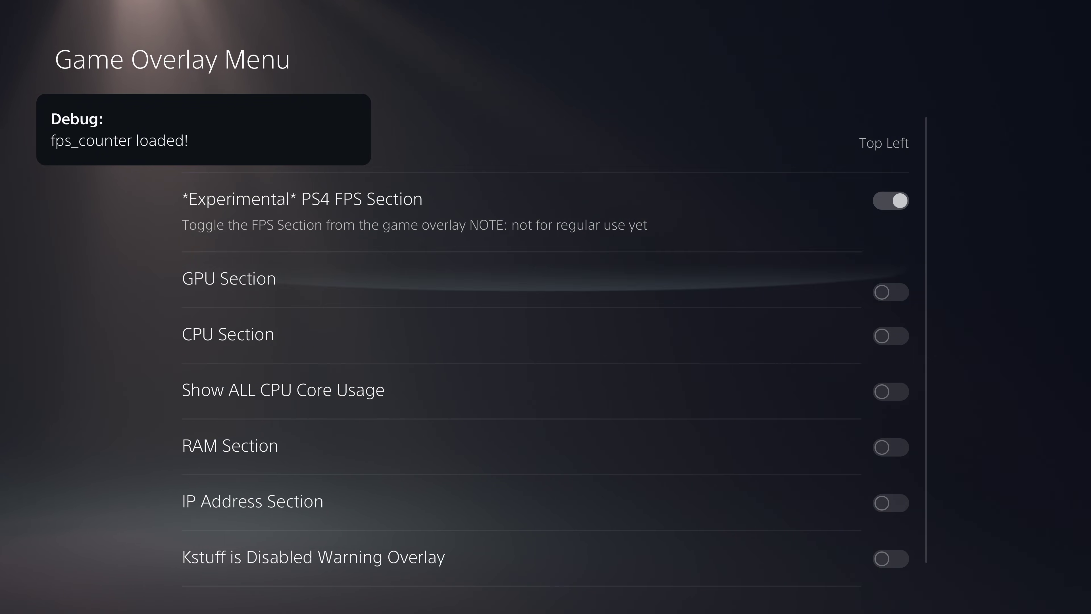
key(Down)
key(Down)
key(Up)
key(Up)
key(Down)
key(Down)
key(Down)
key(Down)
key(Down)
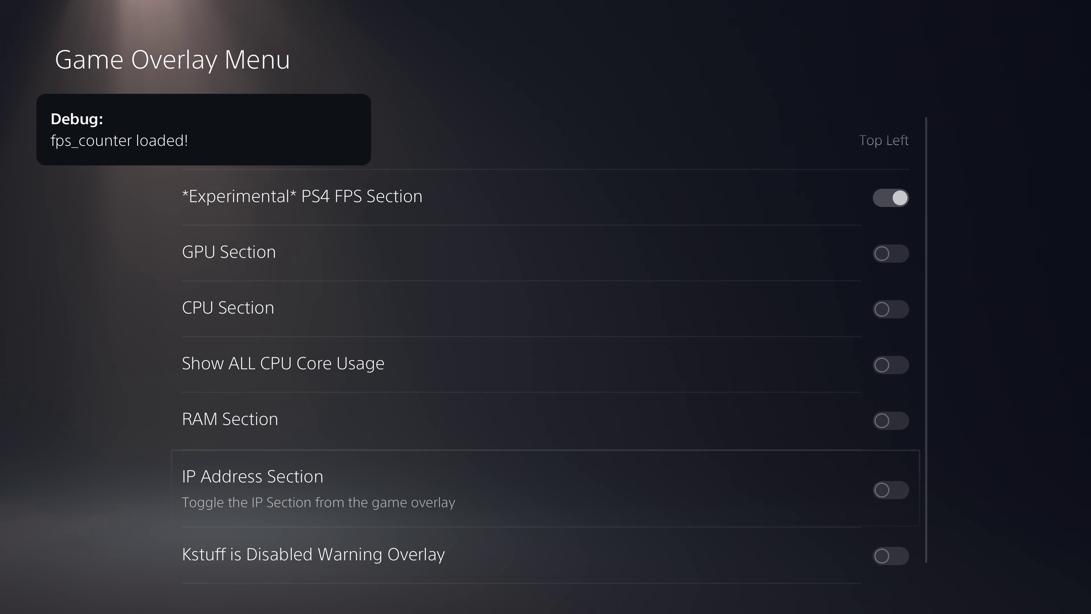
key(Down)
key(Up)
key(Up)
key(Up)
key(Up)
key(Up)
key(Up)
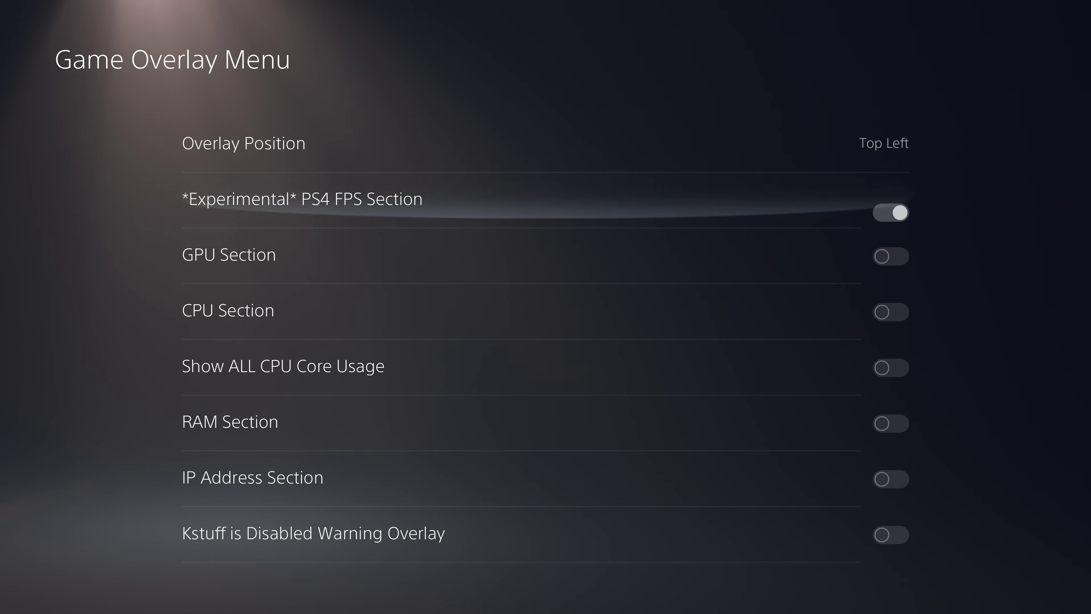
key(Down)
key(Down)
key(Down)
key(Down)
key(Down)
key(Down)
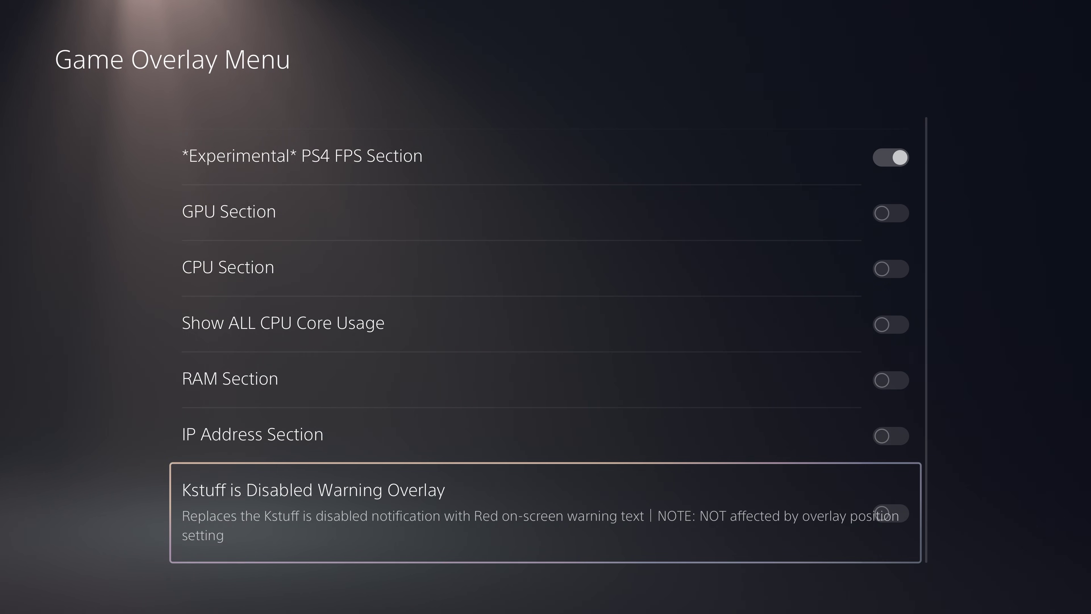
key(Escape)
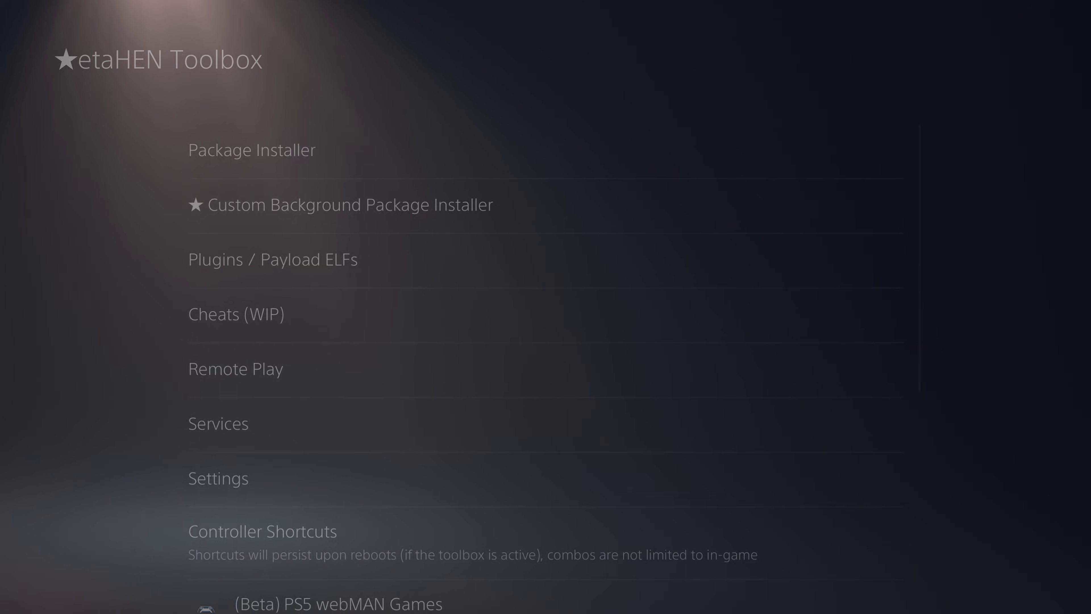
key(Escape)
key(Escape)
key(Left)
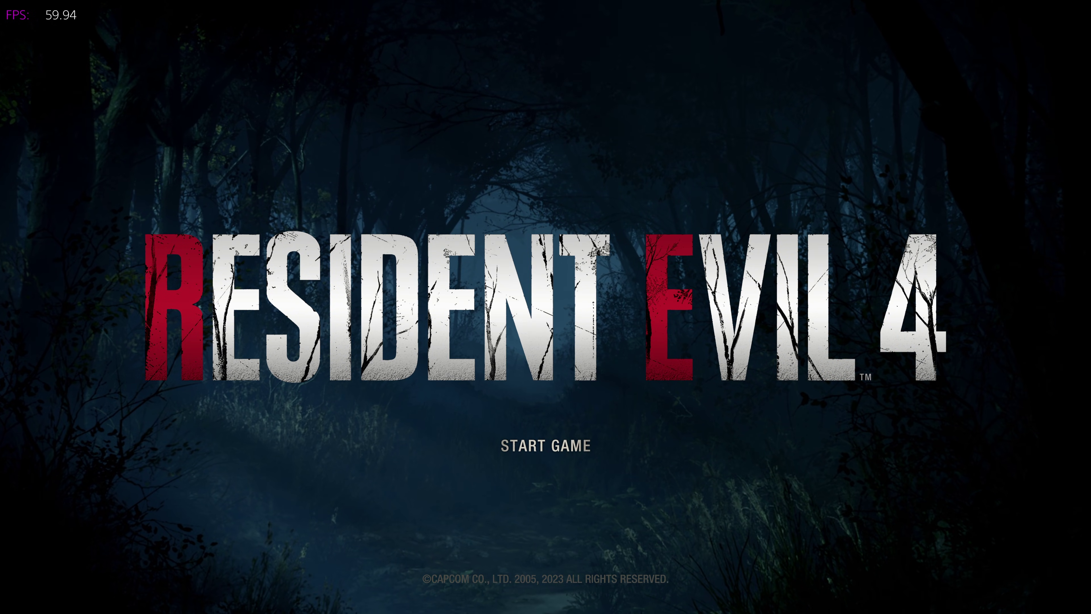
Get past Resident Evil 4's title screen and browse the main menu entries.
key(Return)
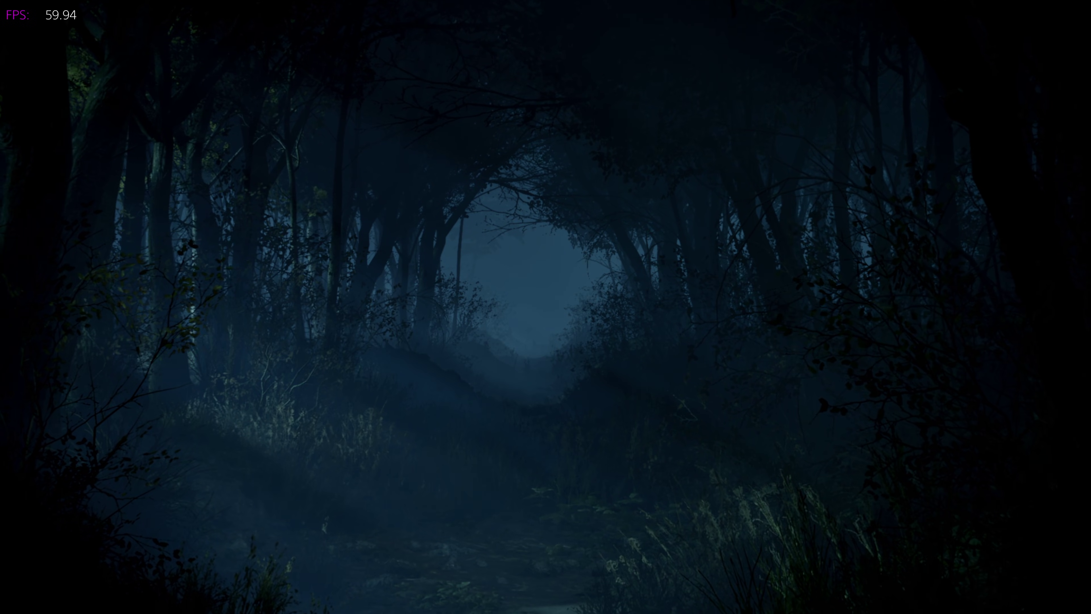
key(Down)
key(Down)
key(Down)
key(Up)
key(Up)
key(Up)
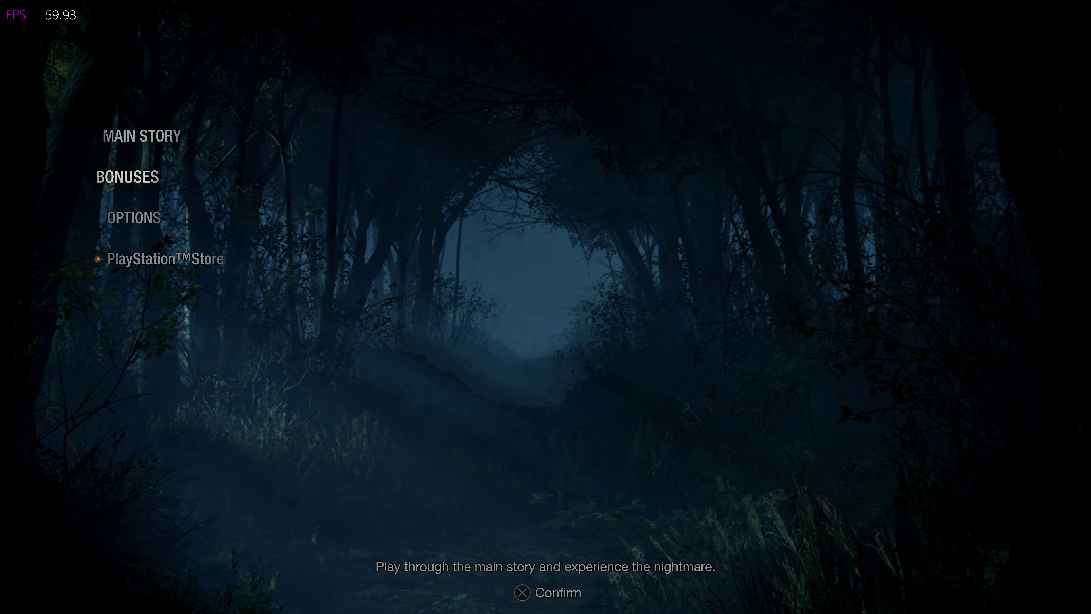
key(Up)
key(Down)
key(Down)
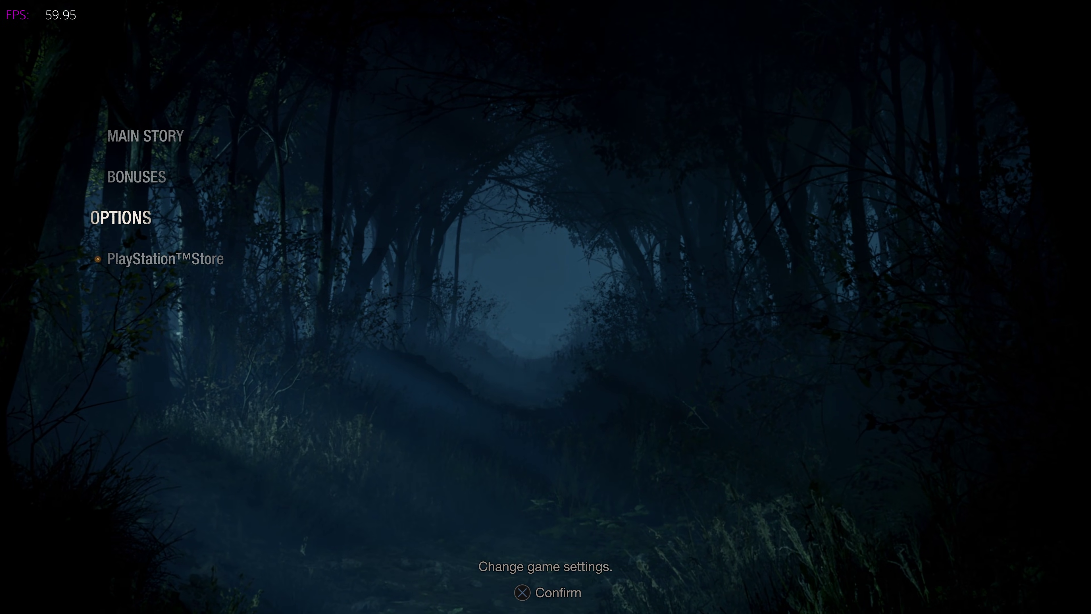
key(Up)
key(Up)
key(Down)
key(Down)
key(Down)
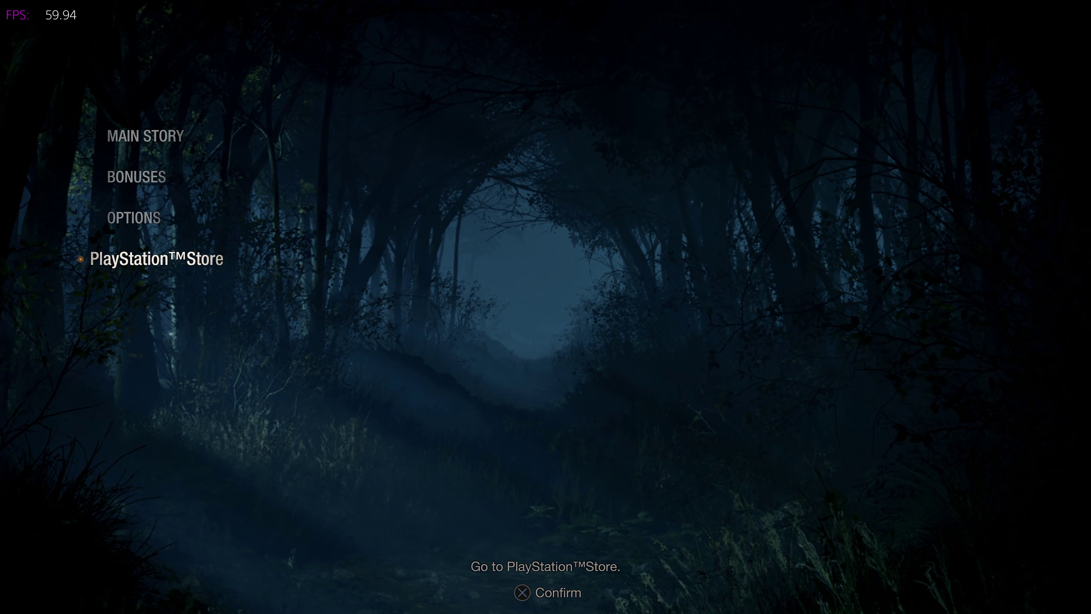
Keep browsing Main Story, Options and Bonuses, then show and dismiss the control centre.
key(Down)
key(Down)
key(Up)
key(Up)
key(Up)
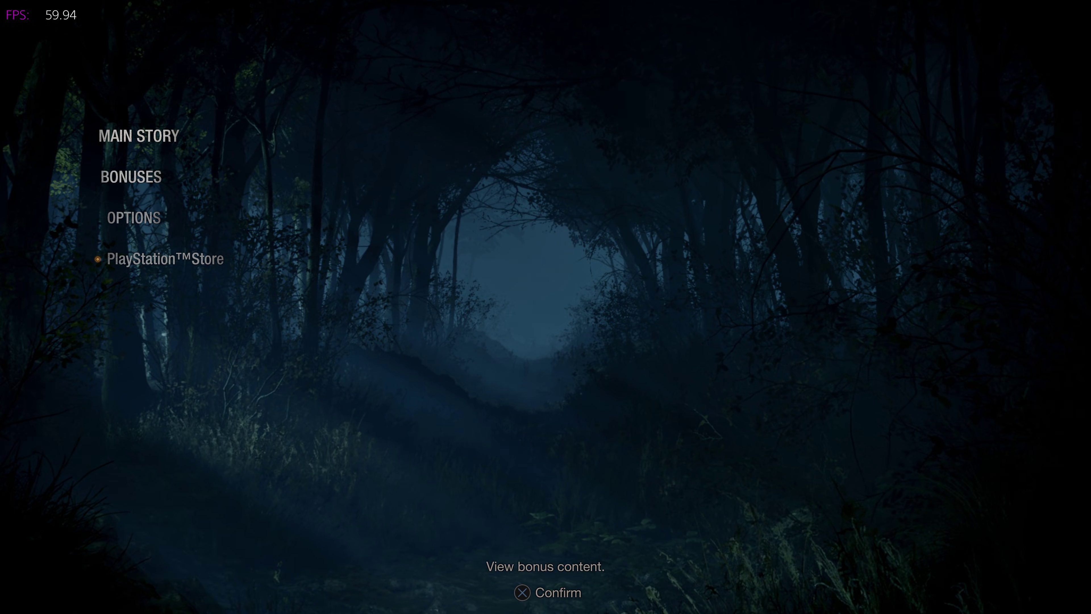
key(Down)
key(Down)
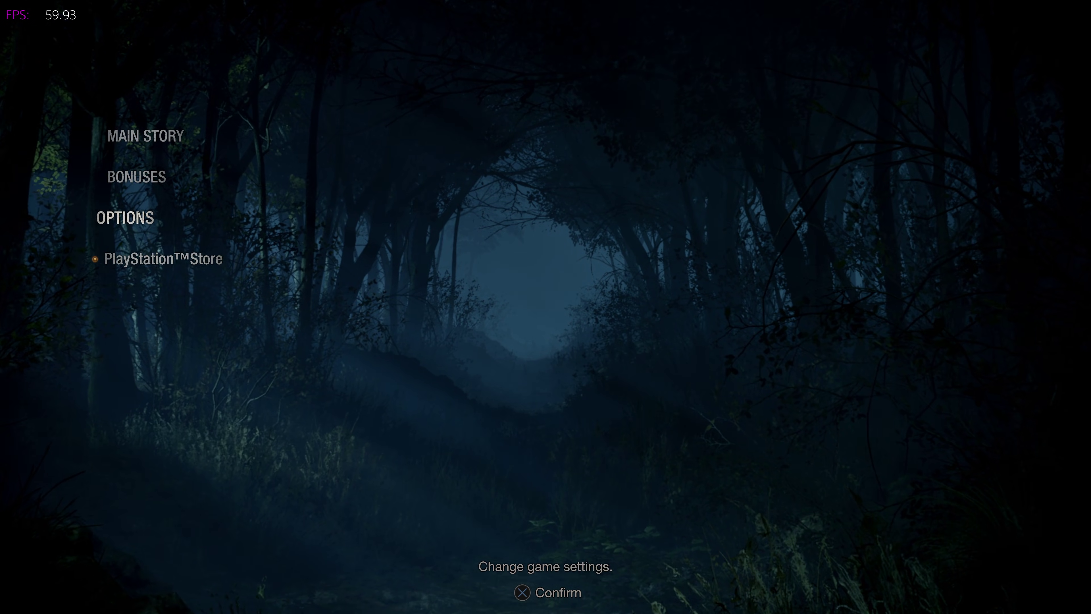
key(Up)
key(Up)
key(Down)
key(Down)
key(Down)
key(Up)
key(Up)
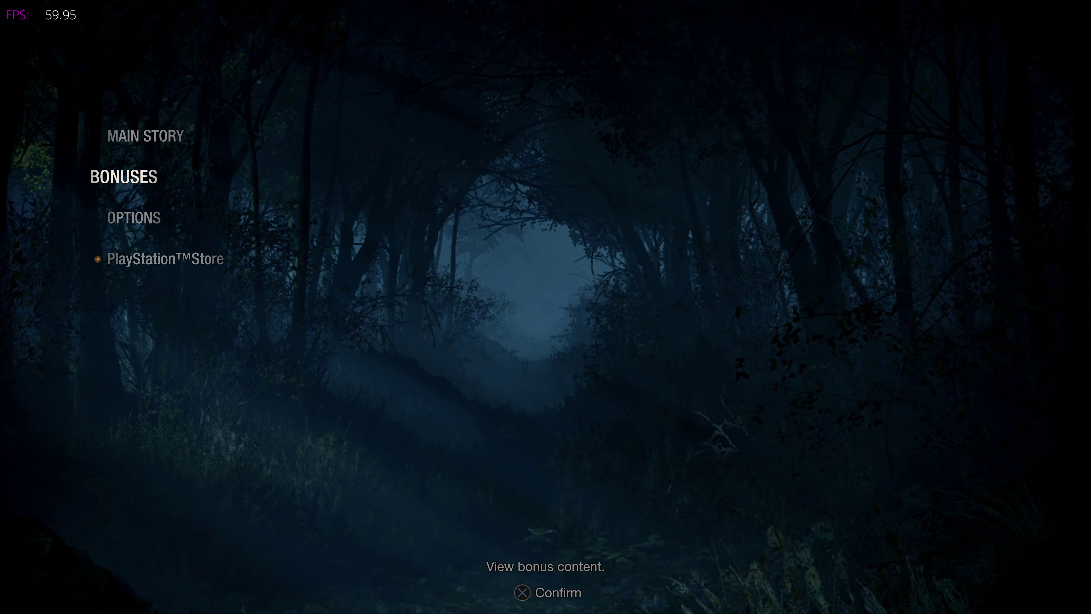
key(super)
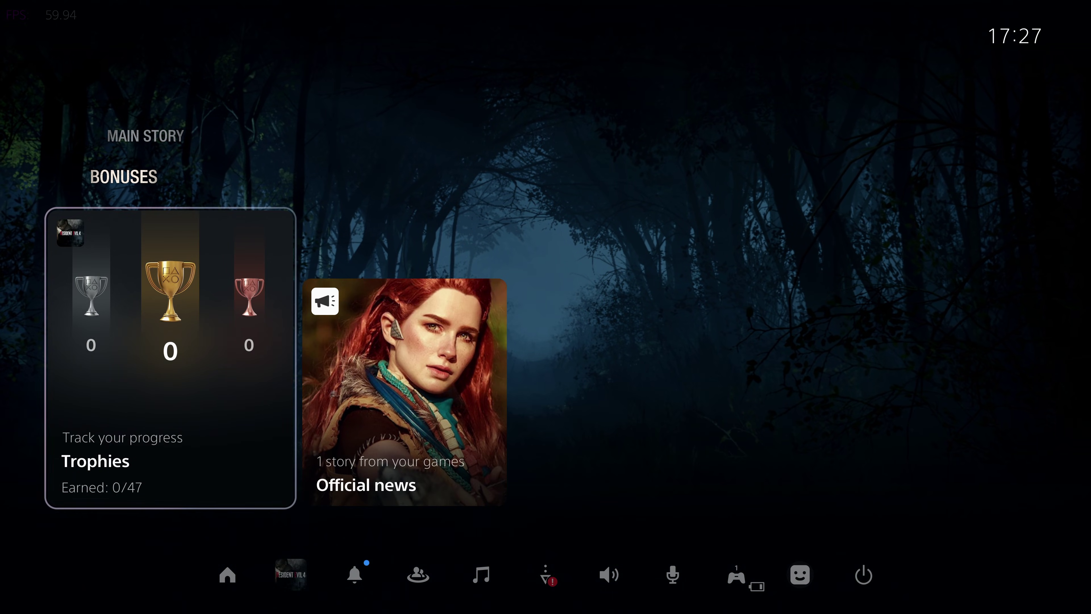
key(Escape)
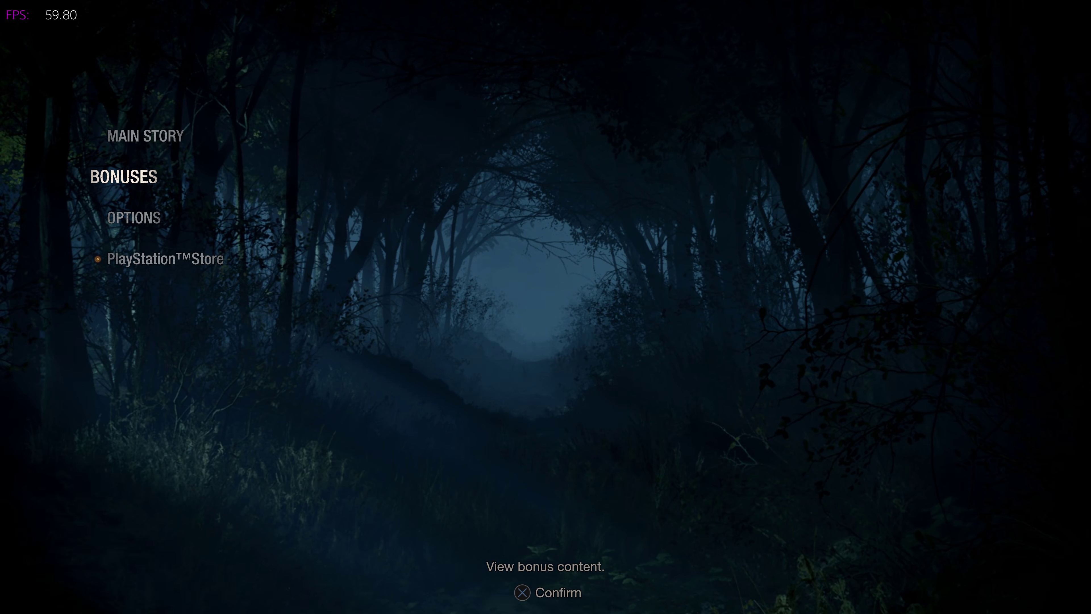